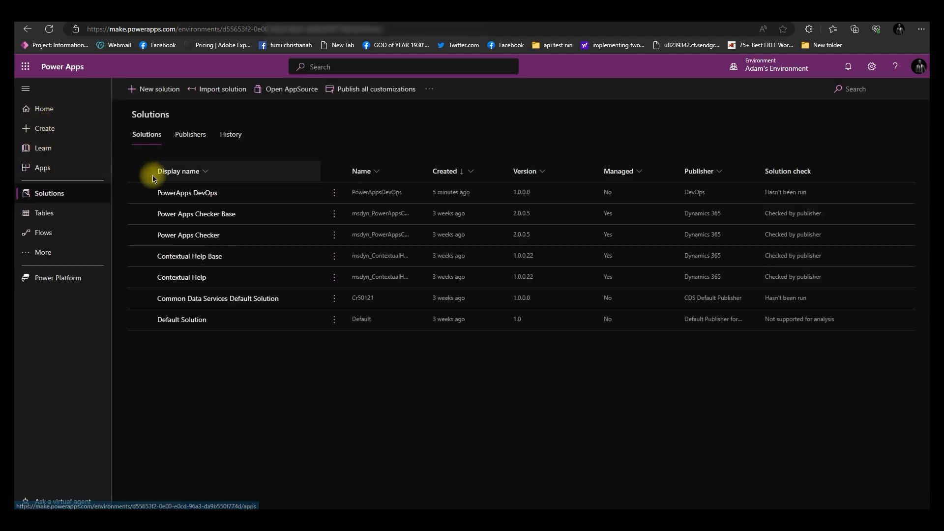
Select the PowerAppsDevOps solution and switch to the Azure DevOps browser tab
{"action": "left_click", "coordinate": [140, 193]}
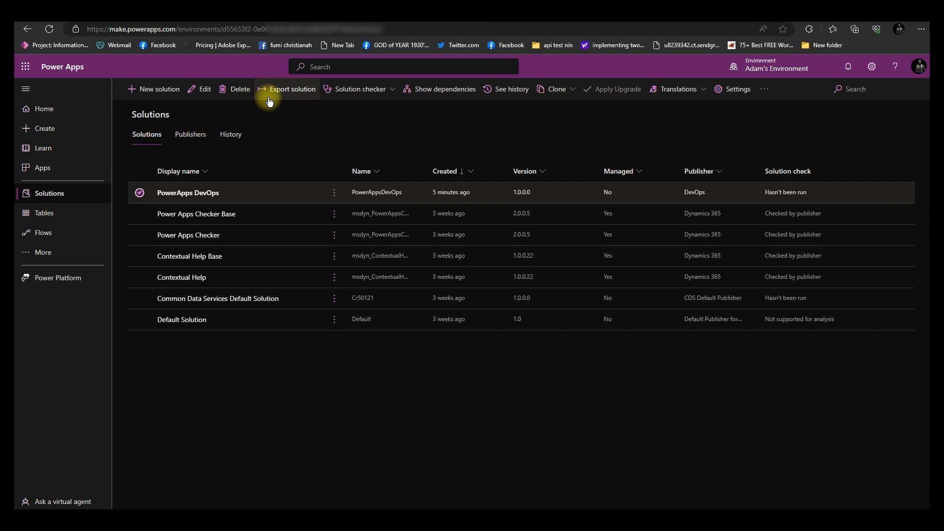
{"action": "left_click", "coordinate": [607, 25]}
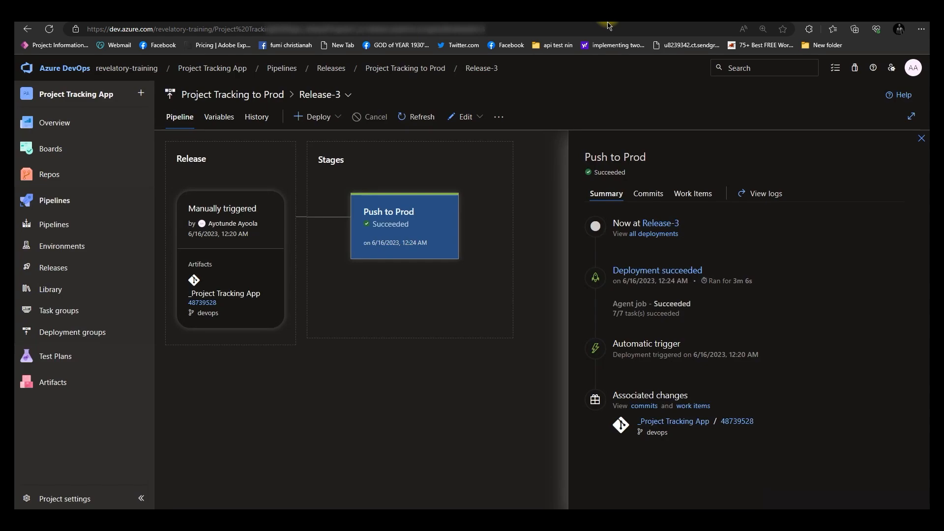
{"action": "left_click", "coordinate": [706, 25]}
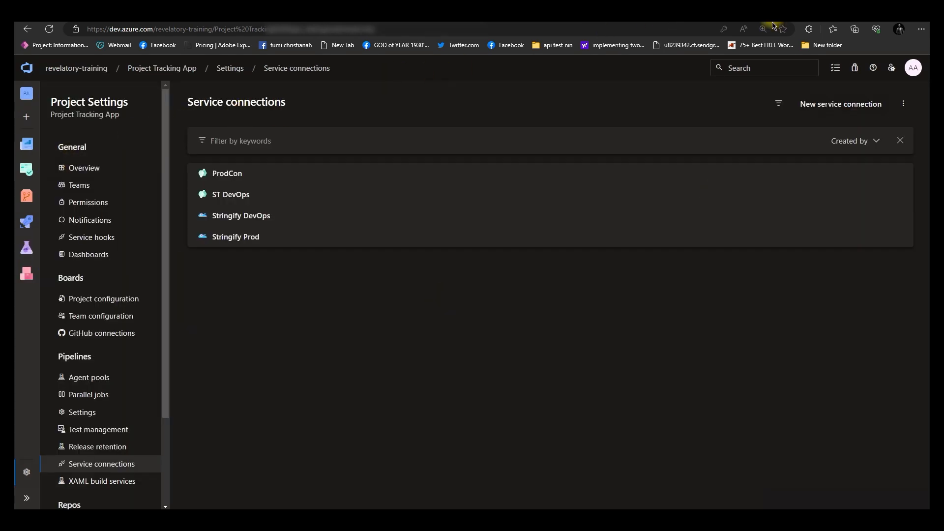
Go from the project settings to the revelatory-training organization's projects page
{"action": "left_click", "coordinate": [26, 498]}
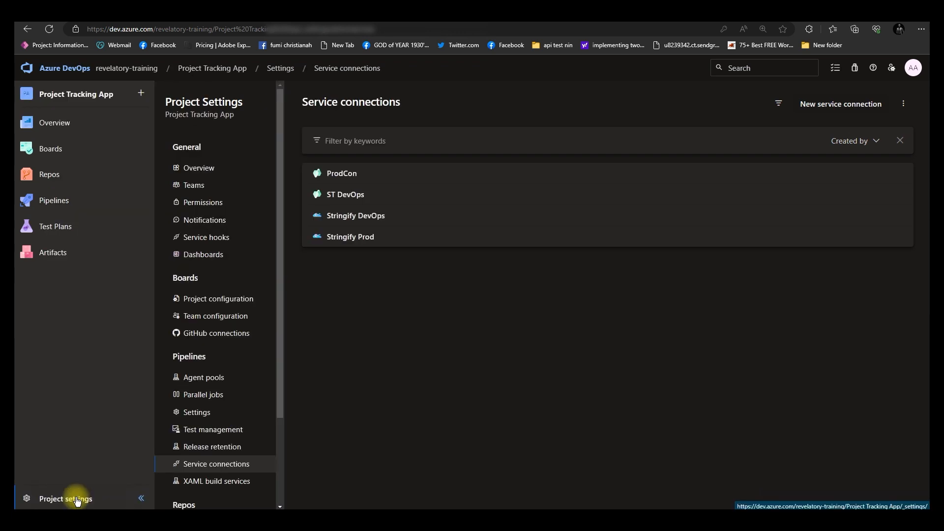
{"action": "left_click", "coordinate": [77, 500]}
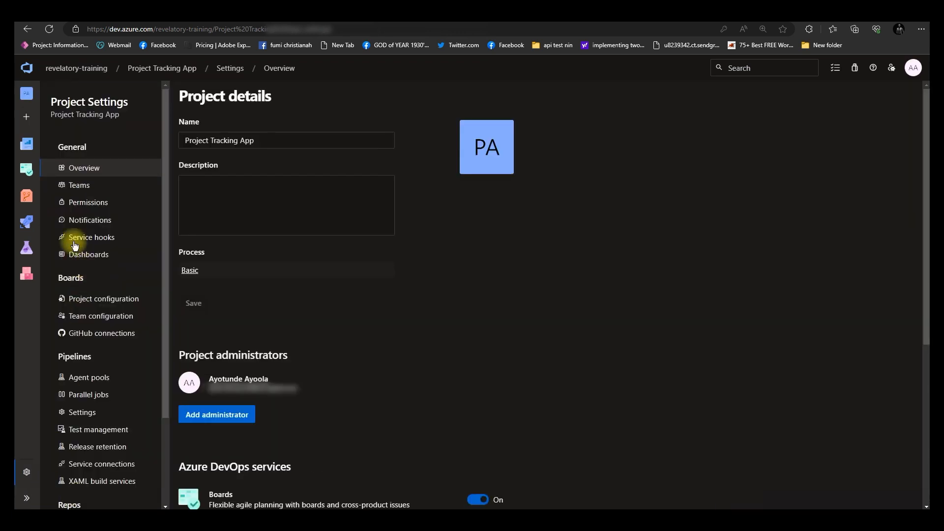
{"action": "left_click", "coordinate": [89, 73]}
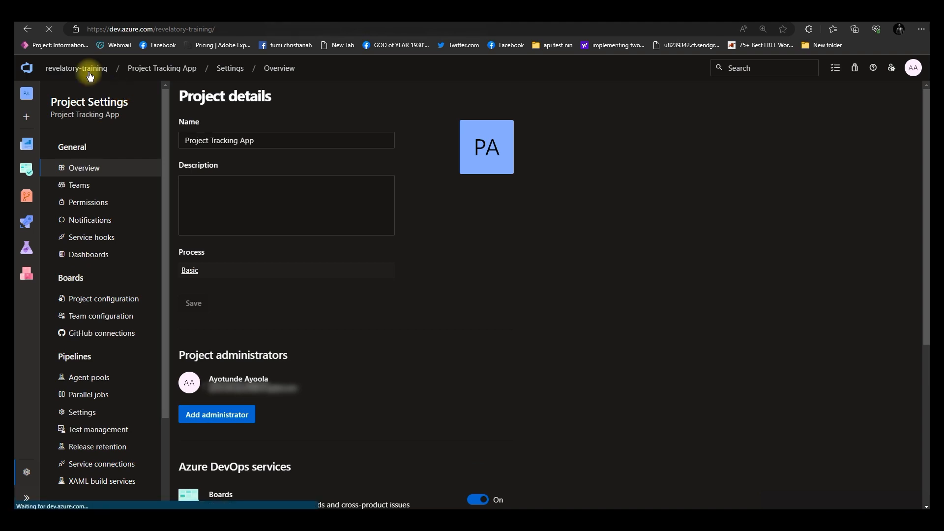
{"action": "left_click", "coordinate": [123, 30]}
{"action": "left_click", "coordinate": [222, 30]}
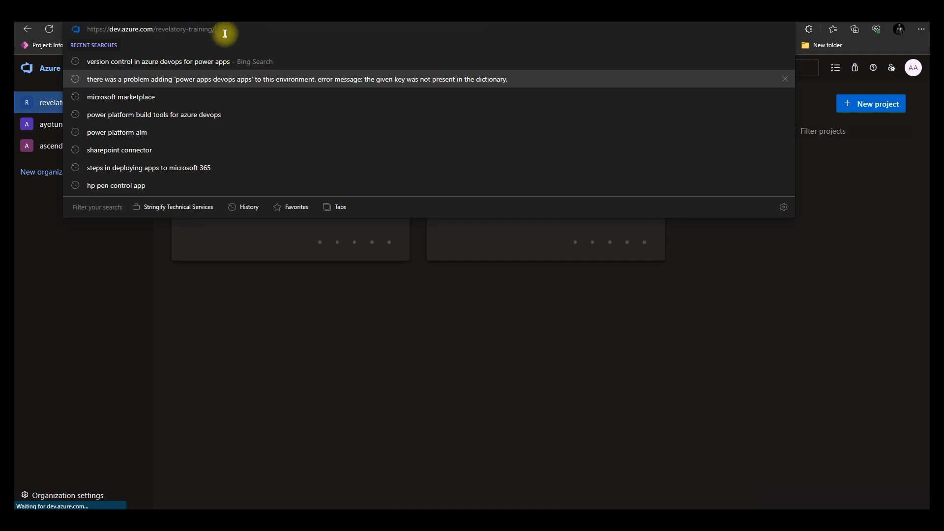
{"action": "left_click", "coordinate": [217, 325]}
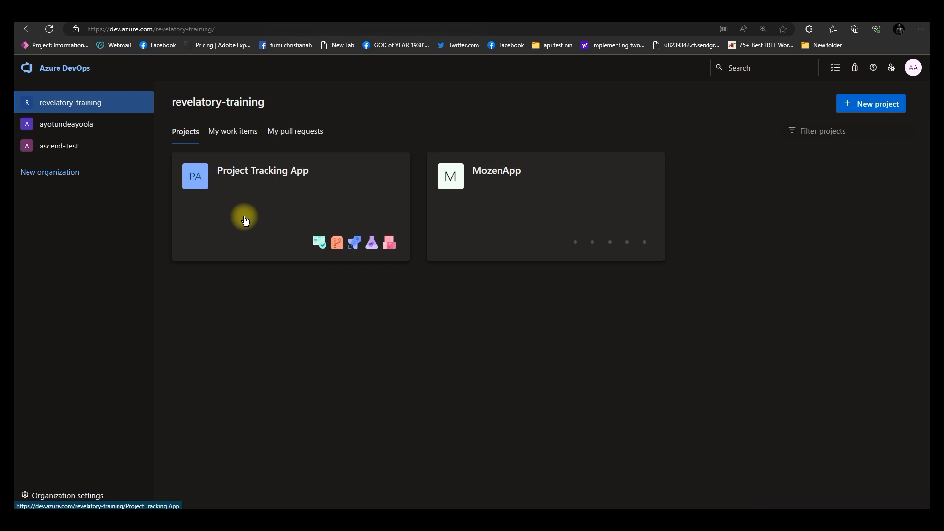
Create a new private project named Power Apps DevOps
{"action": "left_click", "coordinate": [891, 105]}
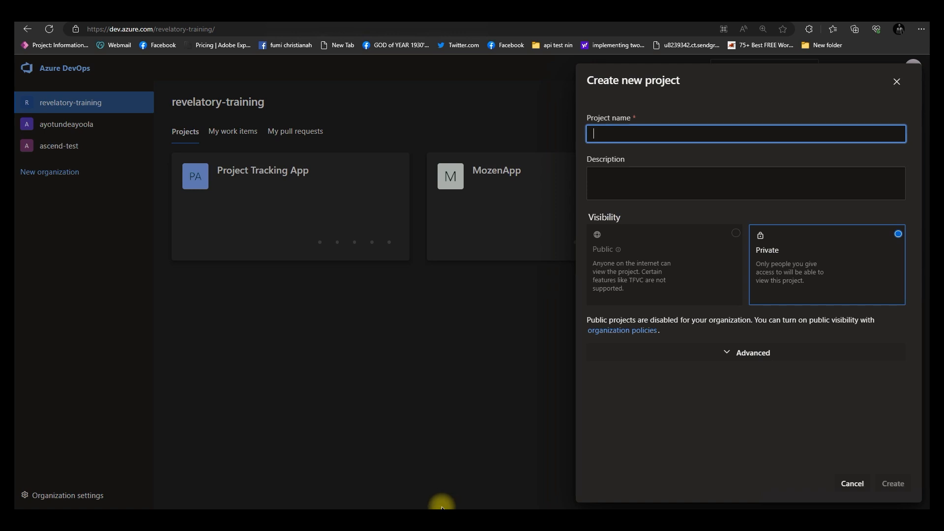
{"action": "type", "text": "Power"}
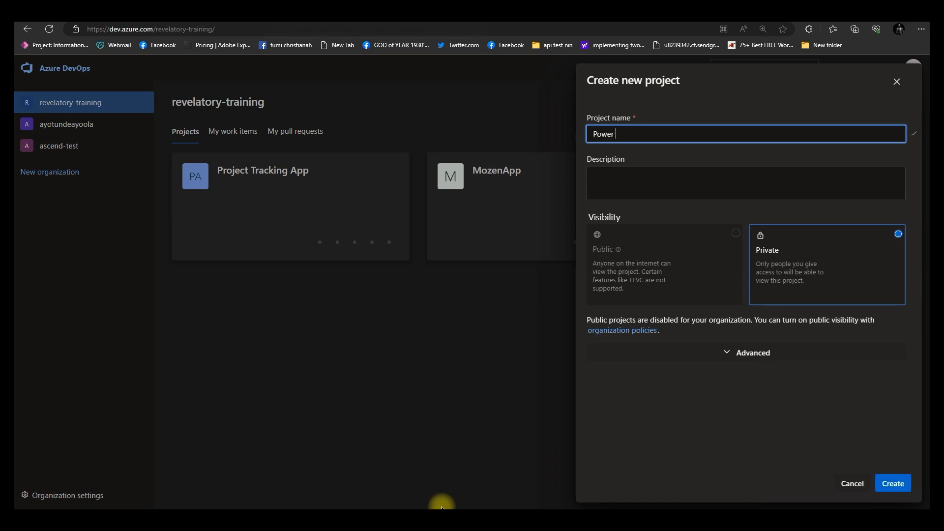
{"action": "type", "text": " Apps DevO"}
{"action": "type", "text": "ps"}
{"action": "left_click", "coordinate": [715, 272]}
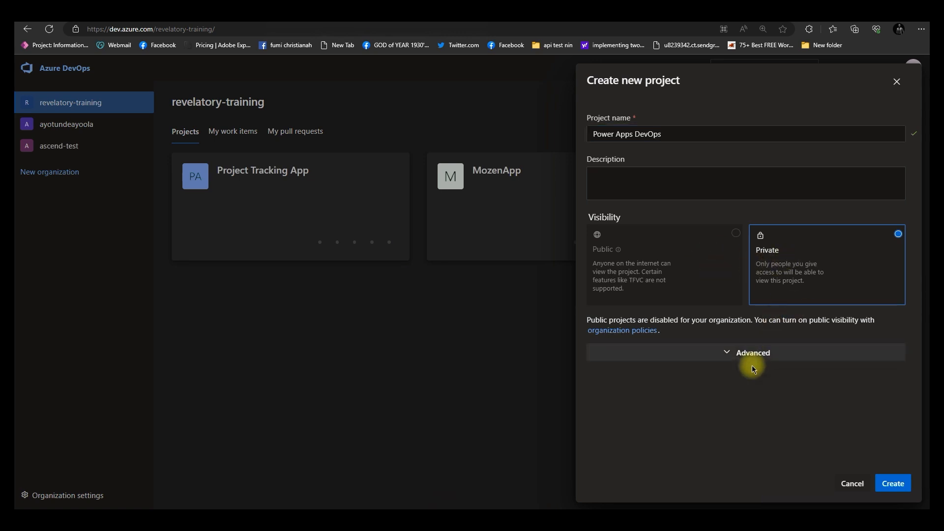
{"action": "left_click", "coordinate": [895, 484]}
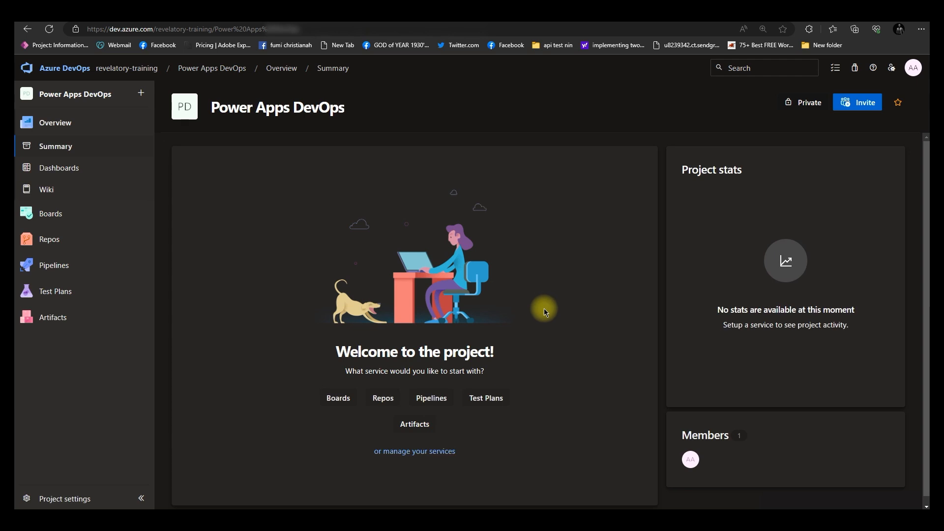
Open the Power Apps DevOps repository's settings in Project Settings
{"action": "mouse_move", "coordinate": [79, 247]}
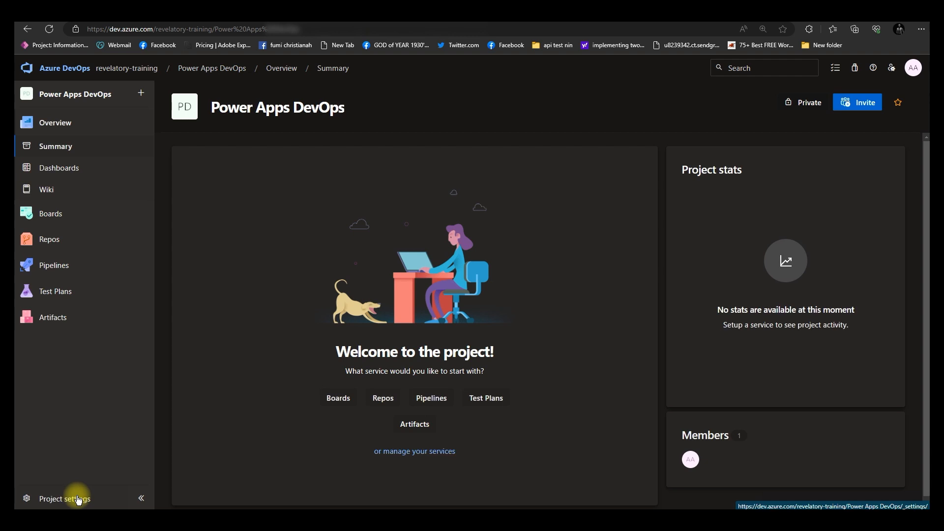
{"action": "left_click", "coordinate": [78, 499]}
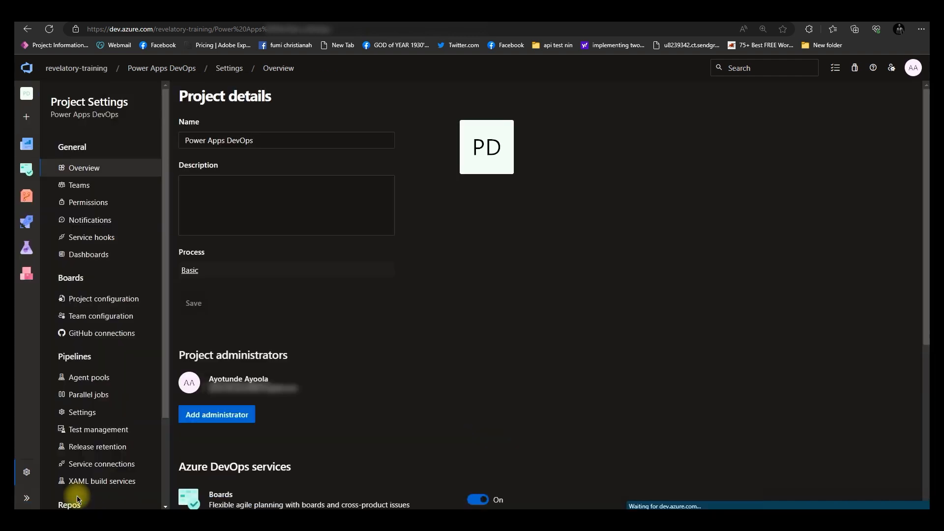
{"action": "scroll", "coordinate": [101, 386], "scroll_direction": "down", "scroll_amount": 2}
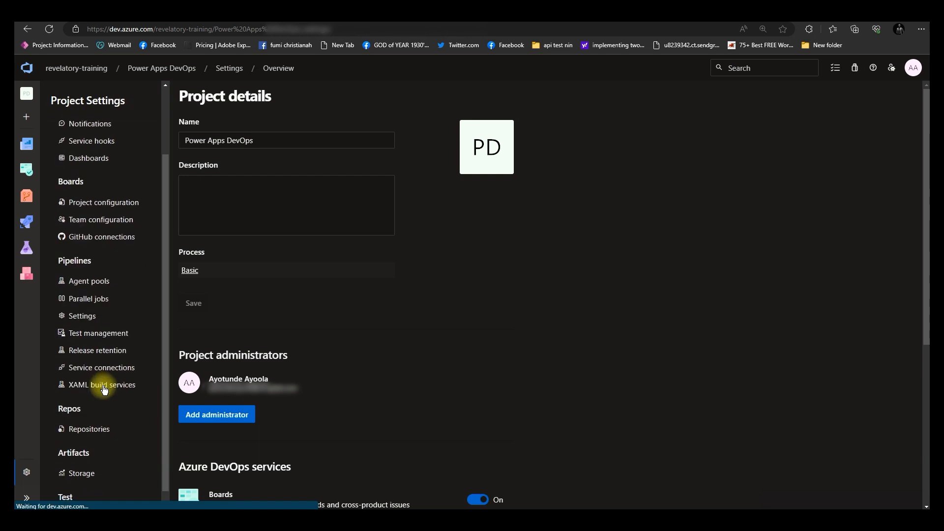
{"action": "scroll", "coordinate": [102, 388], "scroll_direction": "down", "scroll_amount": 1}
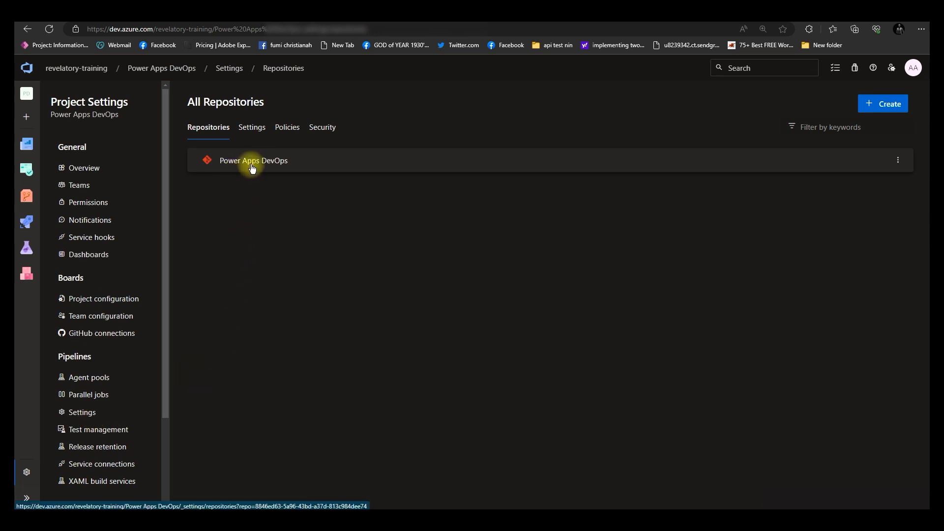
{"action": "left_click", "coordinate": [252, 168]}
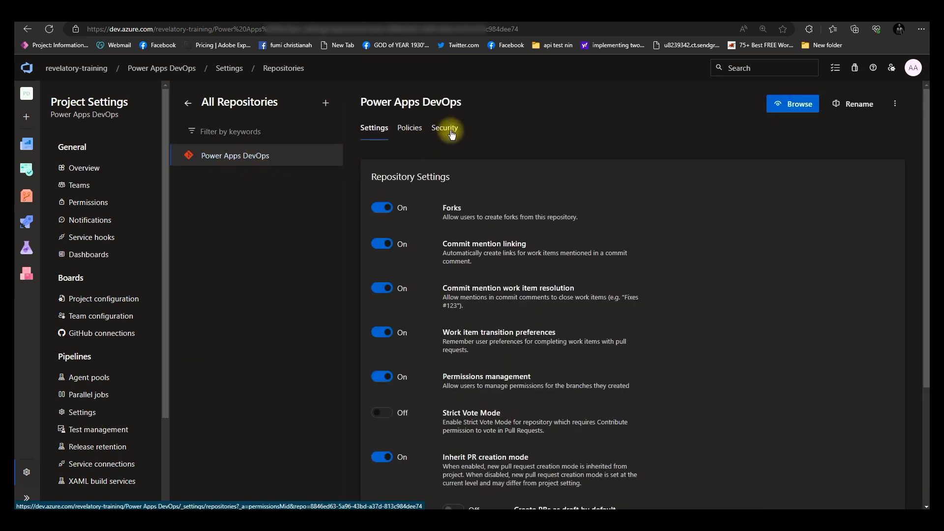
In the repository's security, set Contribute to Allow for Project Collection Build Service (revelatory-training)
{"action": "left_click", "coordinate": [451, 132]}
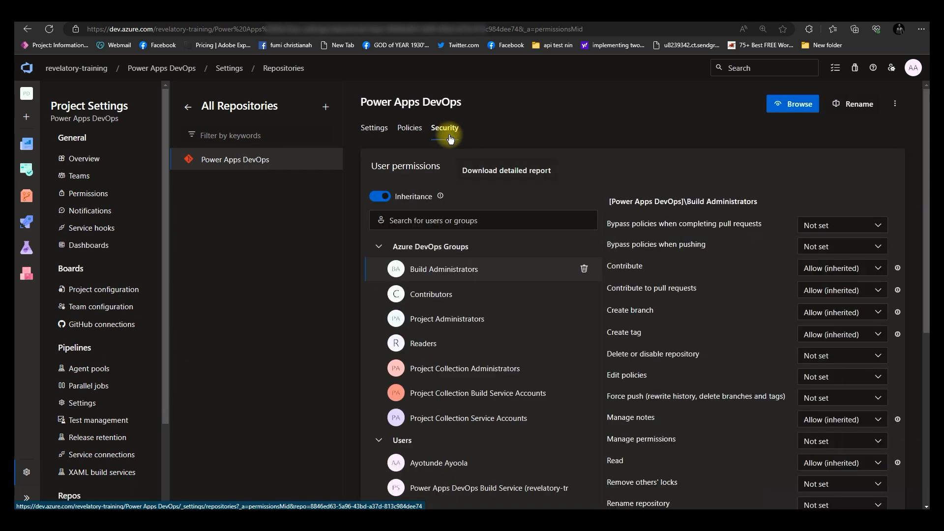
{"action": "left_click", "coordinate": [452, 222]}
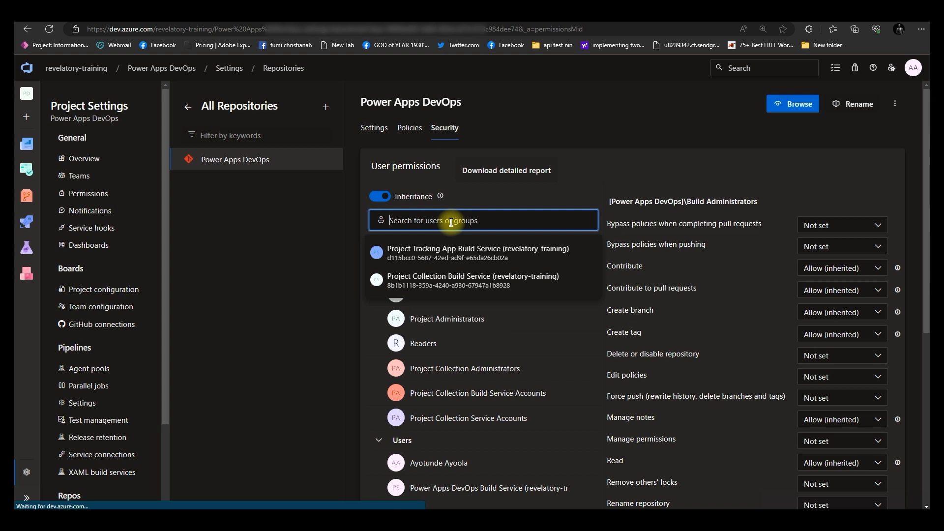
{"action": "type", "text": "project"}
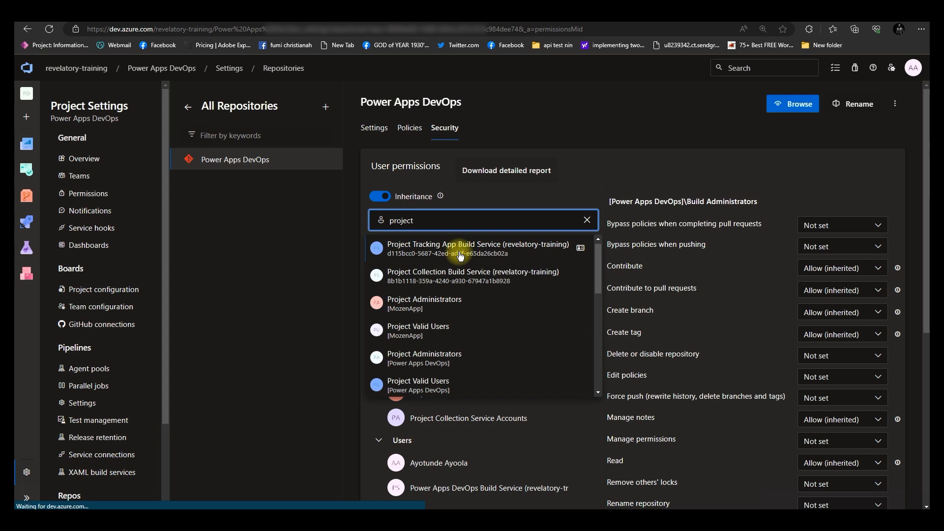
{"action": "scroll", "coordinate": [465, 316], "scroll_direction": "down", "scroll_amount": 5}
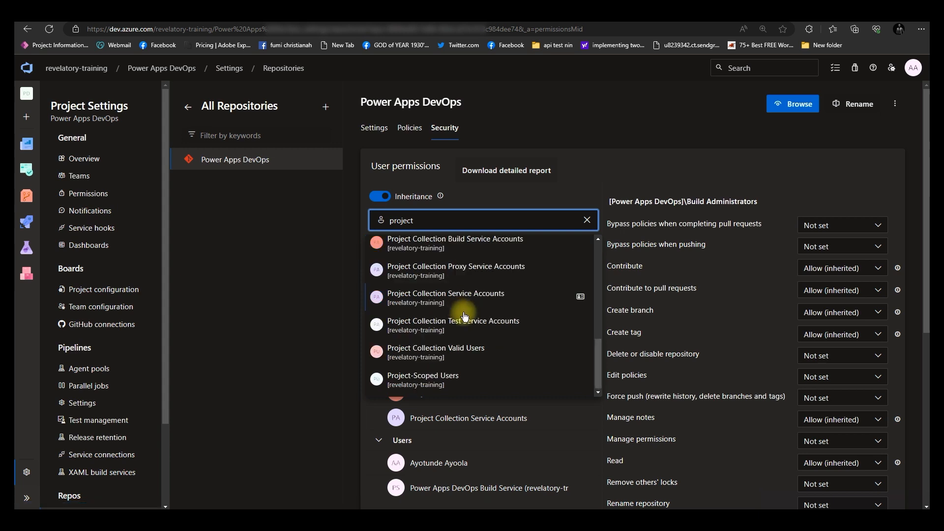
{"action": "scroll", "coordinate": [461, 300], "scroll_direction": "up", "scroll_amount": 2}
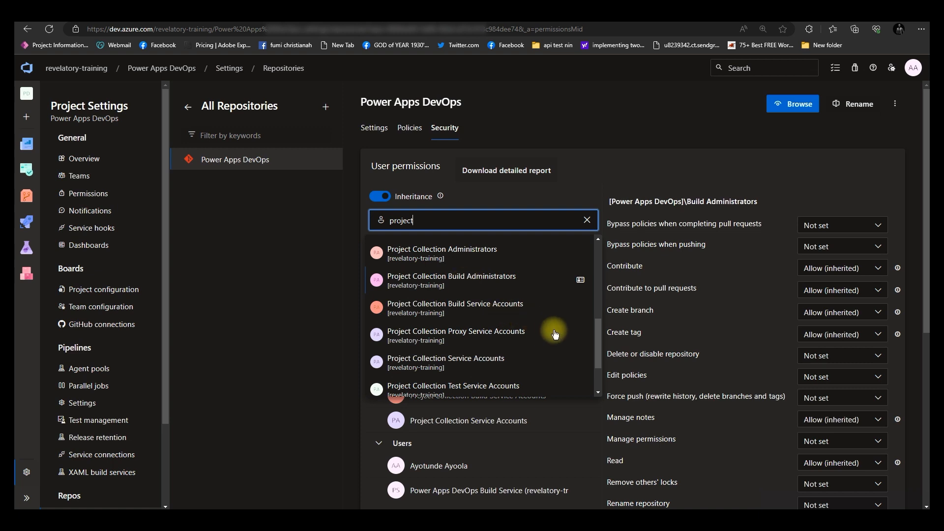
{"action": "left_click_drag", "start_coordinate": [599, 355], "coordinate": [601, 270]}
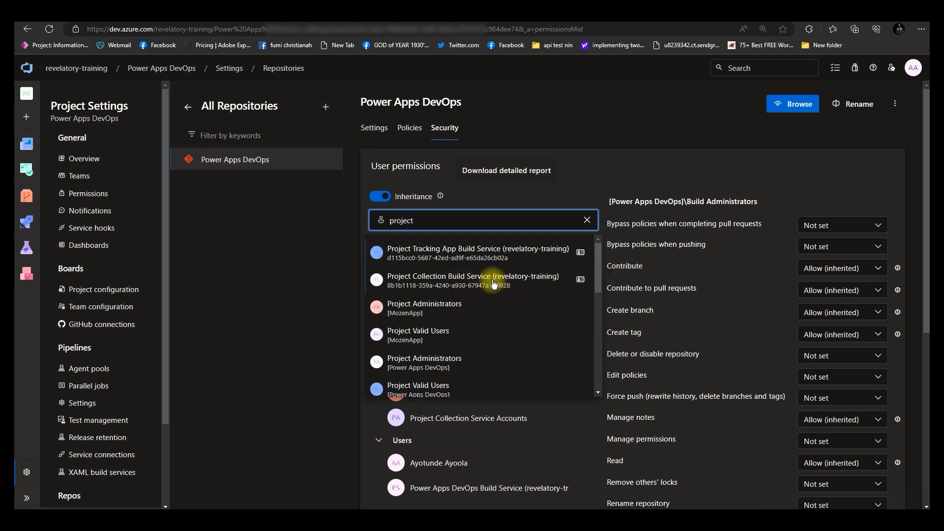
{"action": "left_click", "coordinate": [457, 281]}
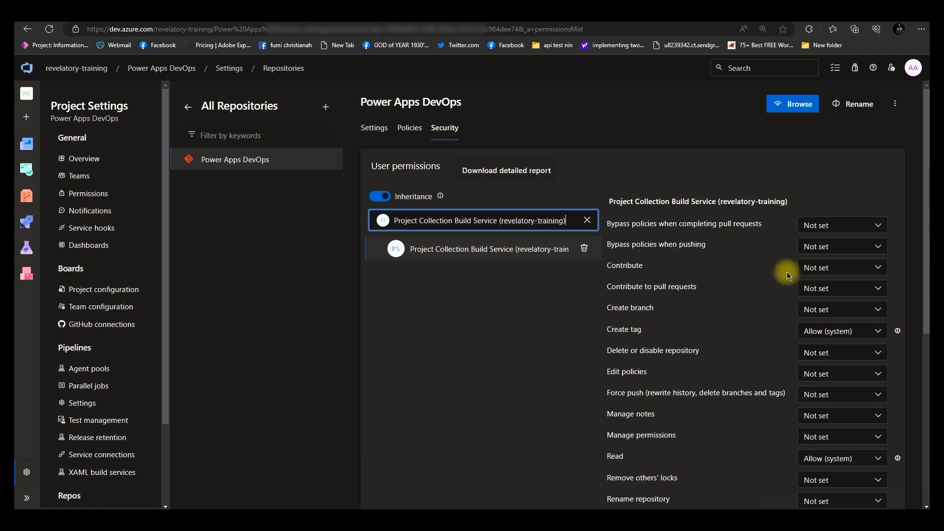
{"action": "left_click", "coordinate": [836, 267]}
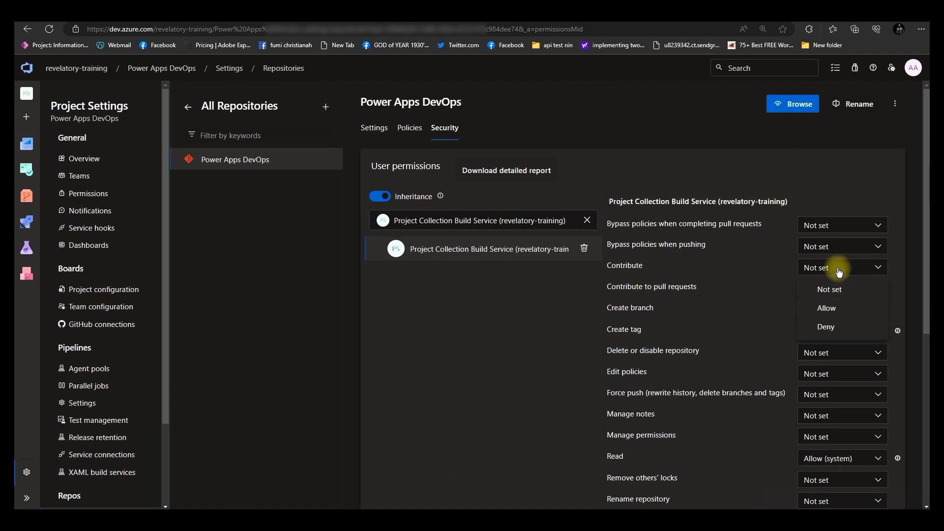
{"action": "left_click", "coordinate": [830, 313]}
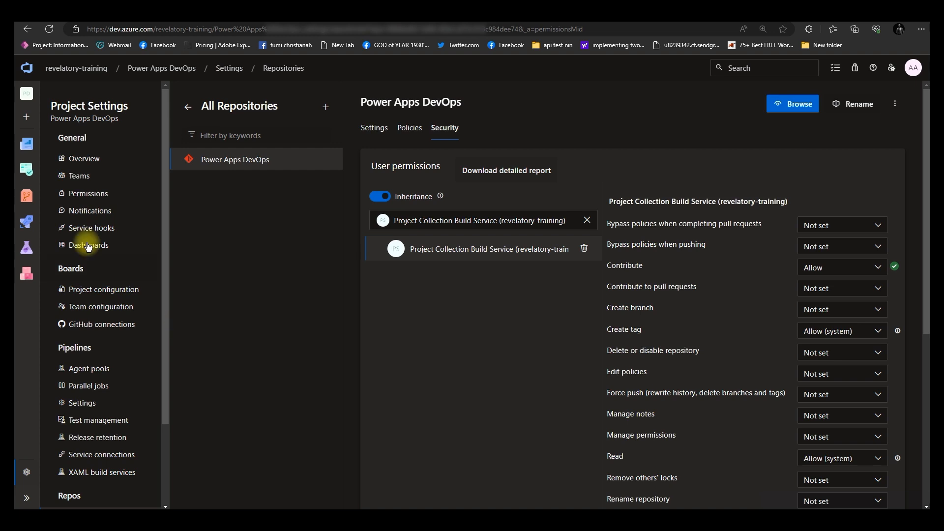
Initialize the empty repository's main branch with a README and check the branch list
{"action": "mouse_move", "coordinate": [27, 166]}
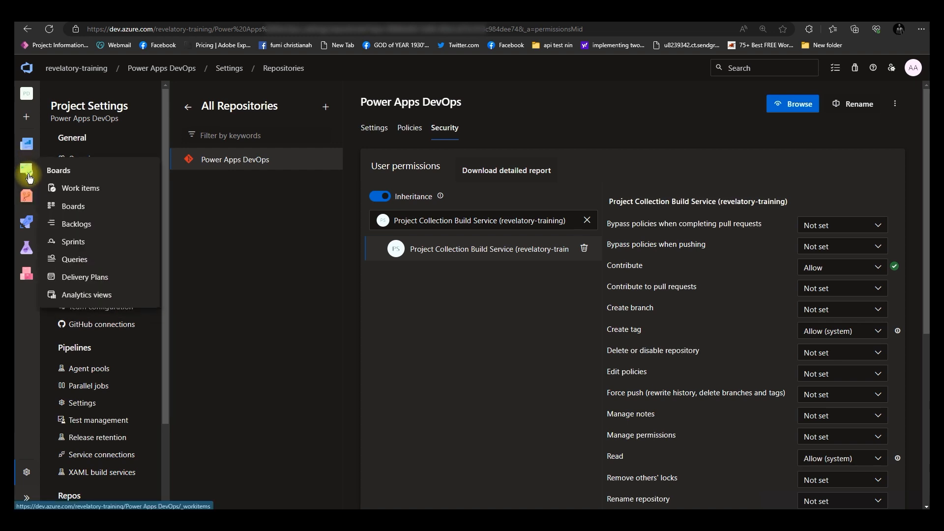
{"action": "left_click", "coordinate": [28, 198]}
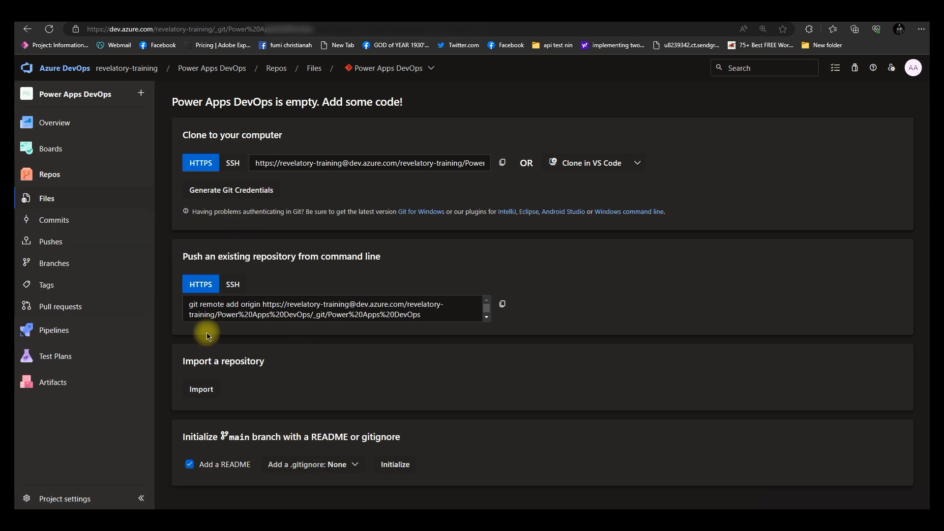
{"action": "left_click", "coordinate": [396, 470]}
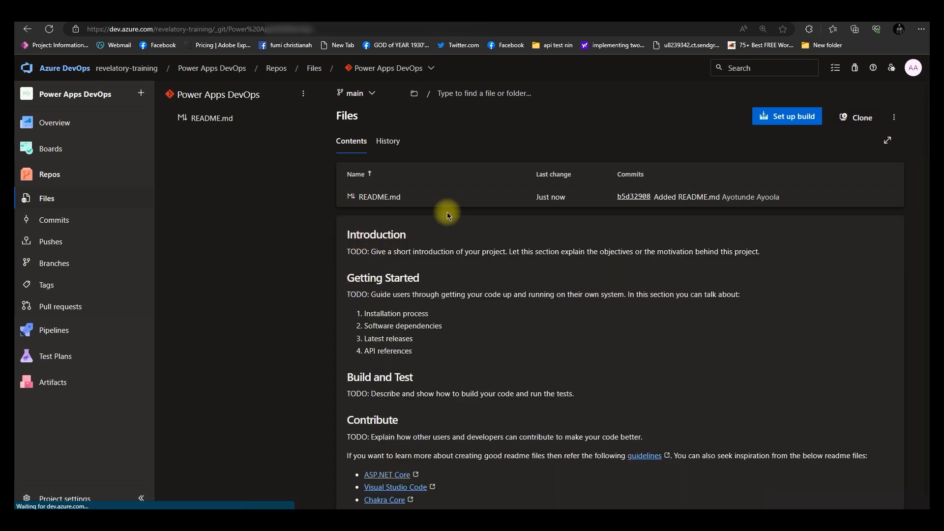
{"action": "left_click", "coordinate": [372, 94]}
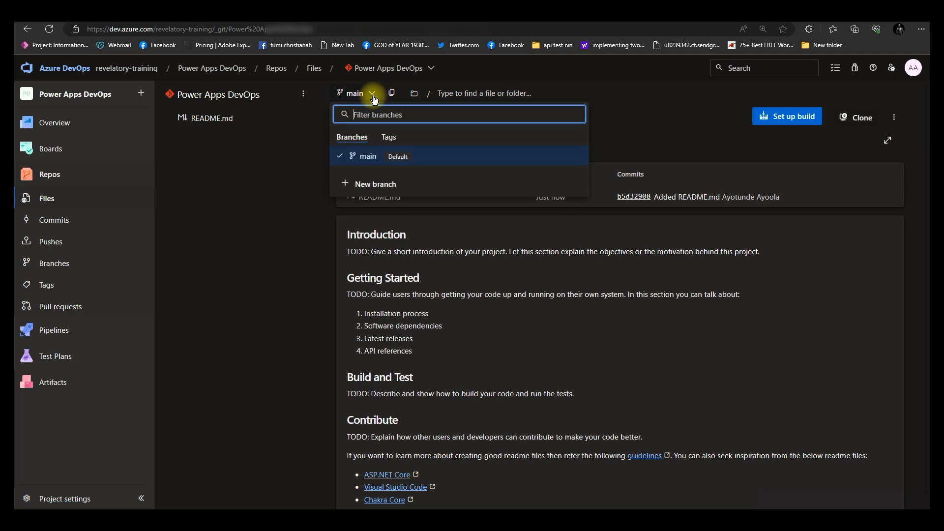
{"action": "key", "text": "Escape"}
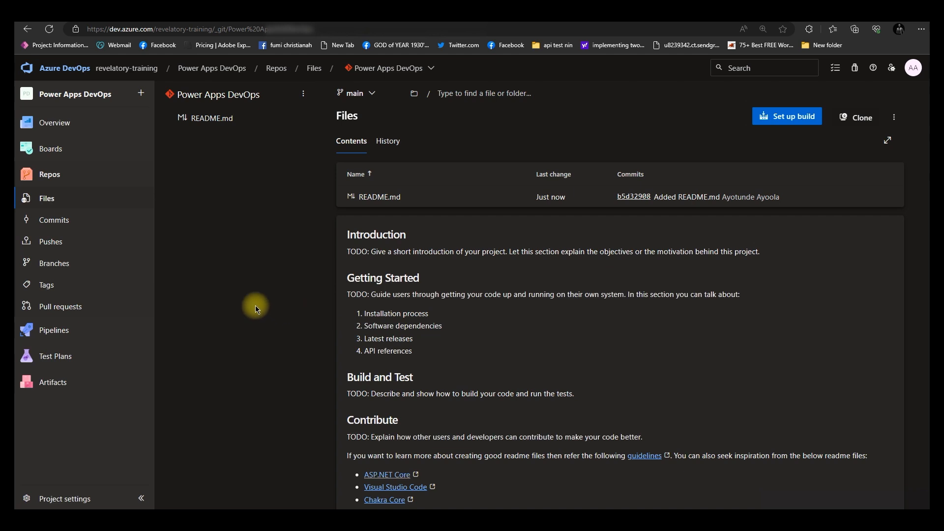
Start creating a new pipeline for the project
{"action": "mouse_move", "coordinate": [69, 331]}
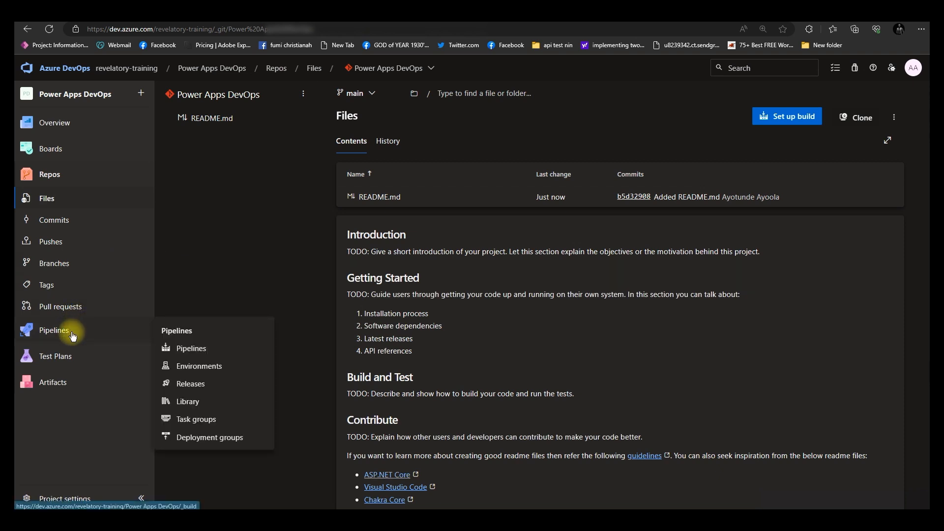
{"action": "left_click", "coordinate": [72, 334]}
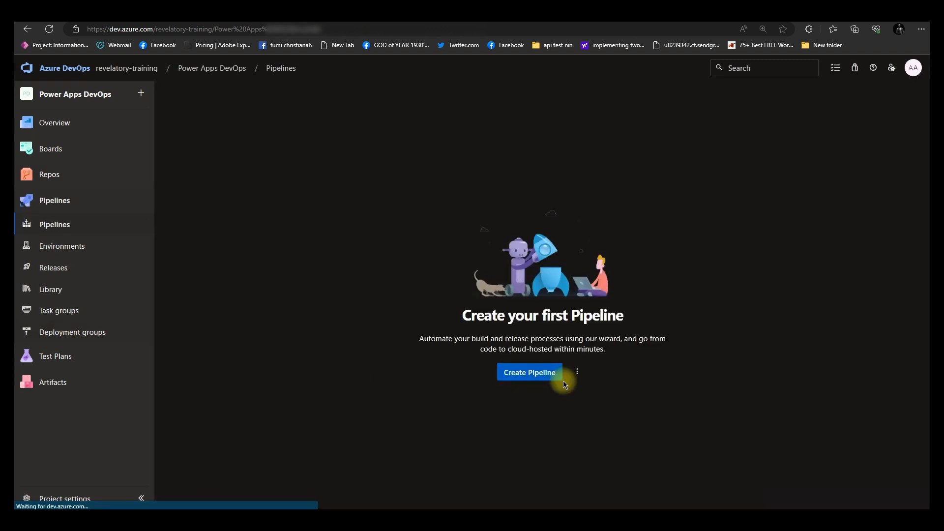
{"action": "left_click", "coordinate": [537, 376]}
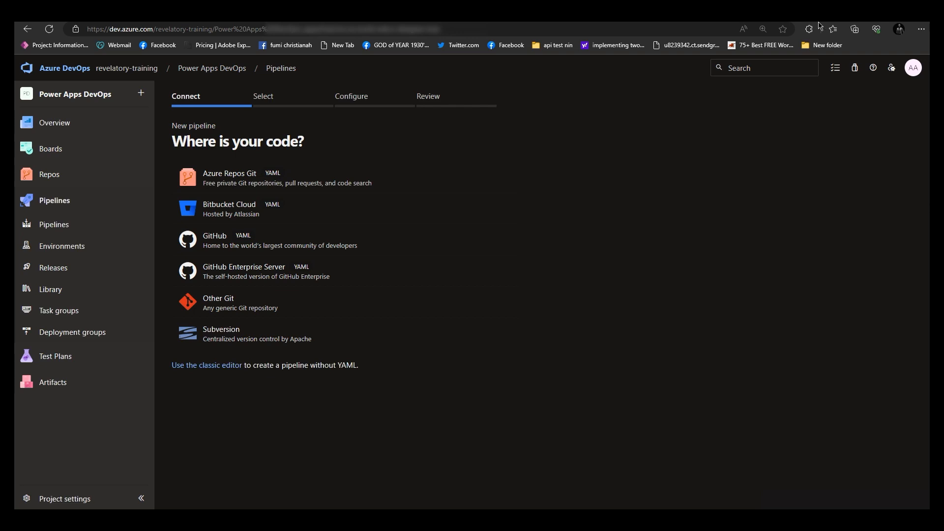
Open the Power Platform Build Tools extension page in the Visual Studio Marketplace, then return to the pipeline
{"action": "left_click", "coordinate": [739, 29]}
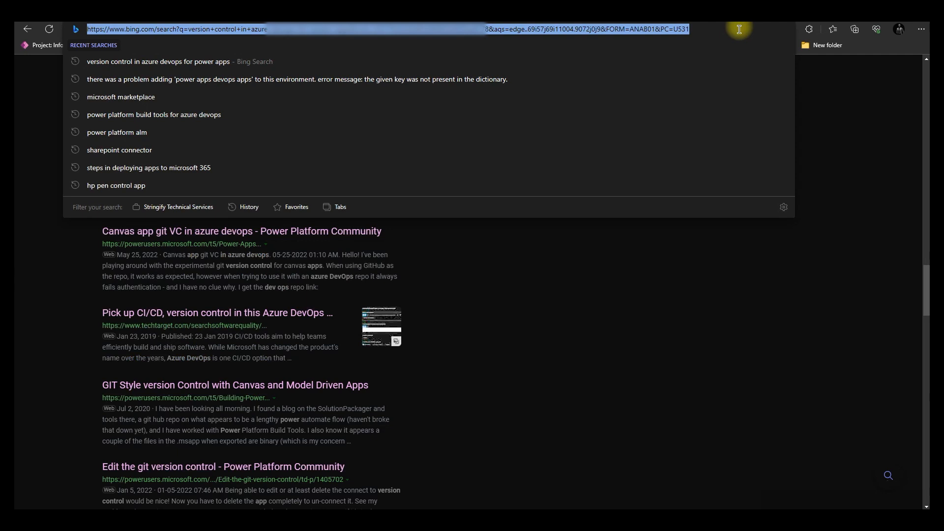
{"action": "type", "text": "https://marketplace.visualstudio.com/items?itemName=microsoft-IsvExpTools.PowerPlatform-BuildTools"}
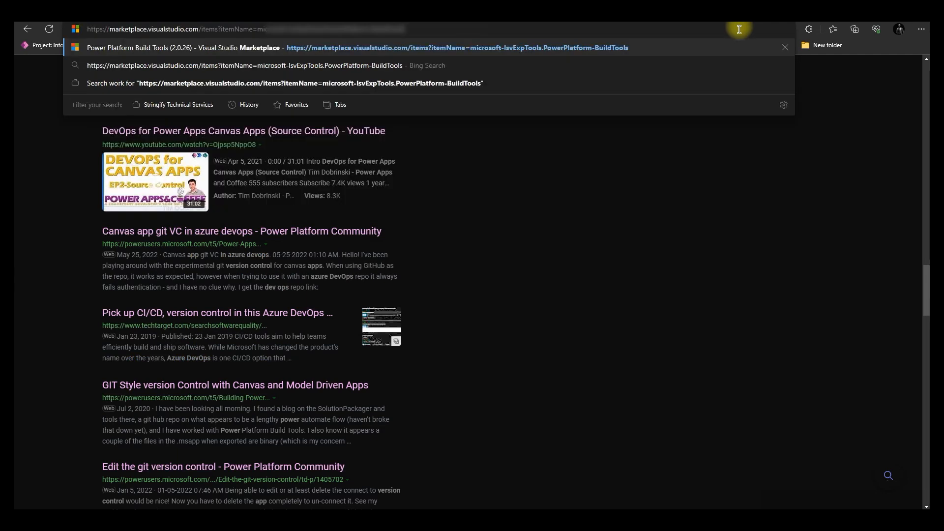
{"action": "left_click", "coordinate": [178, 47]}
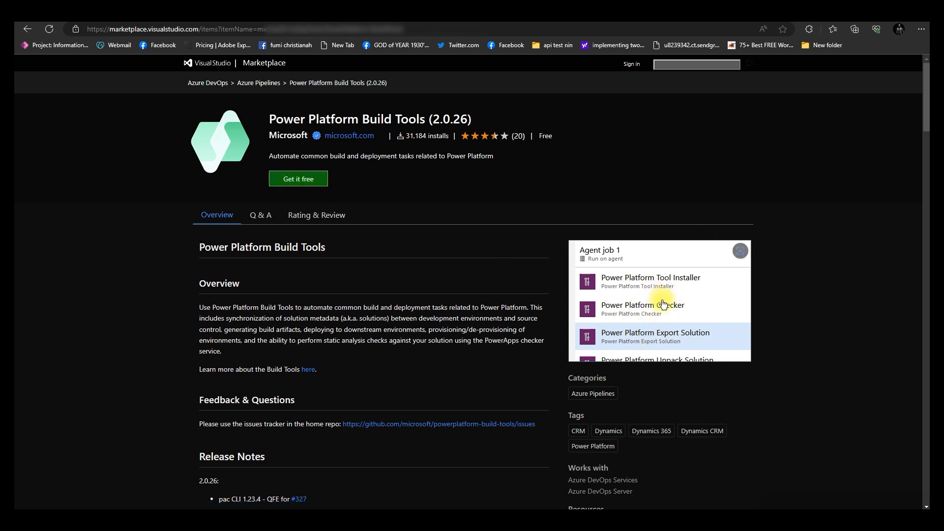
{"action": "left_click", "coordinate": [708, 15]}
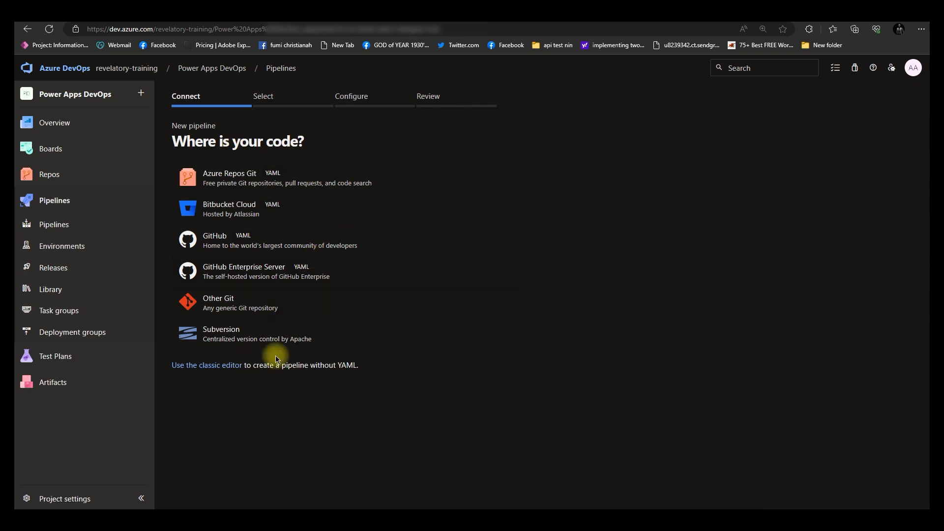
Create the pipeline with the classic editor from the Power Apps DevOps repository's main branch, starting with an empty job
{"action": "left_click", "coordinate": [216, 366]}
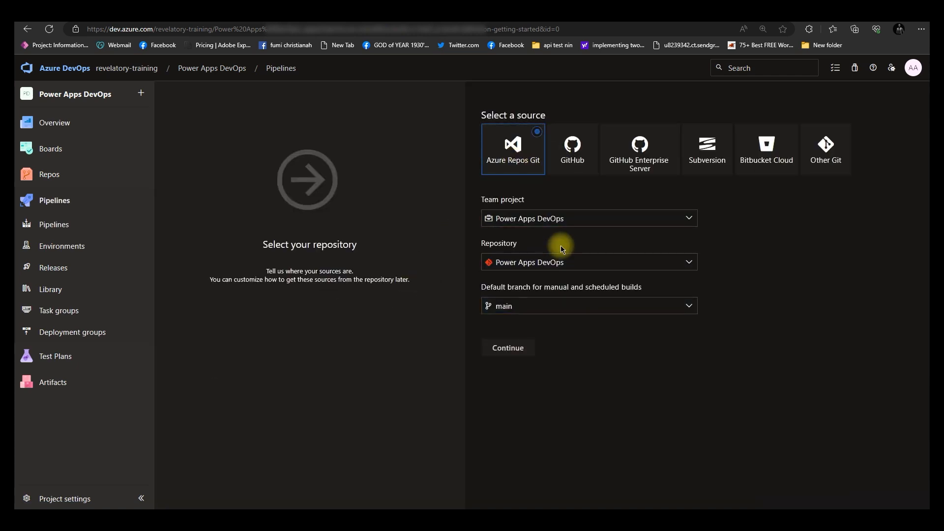
{"action": "left_click", "coordinate": [510, 346]}
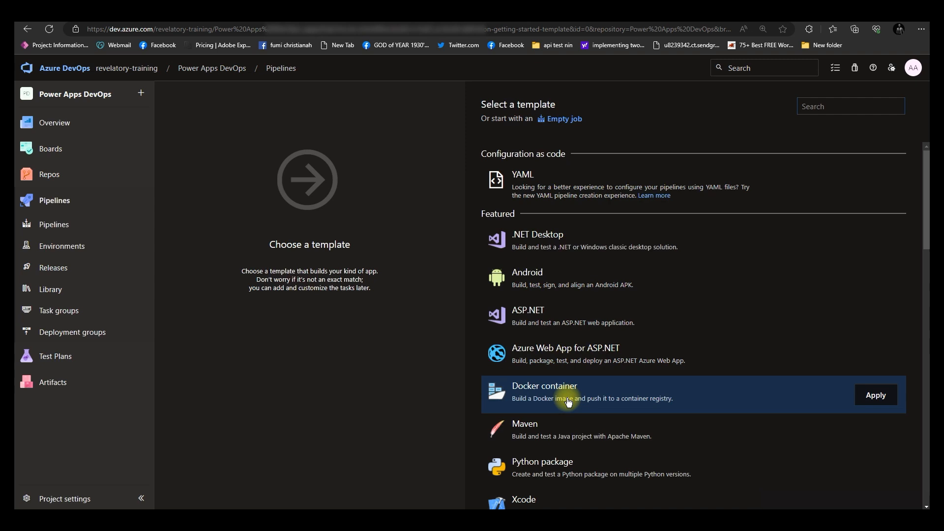
{"action": "scroll", "coordinate": [541, 424], "scroll_direction": "down", "scroll_amount": 5}
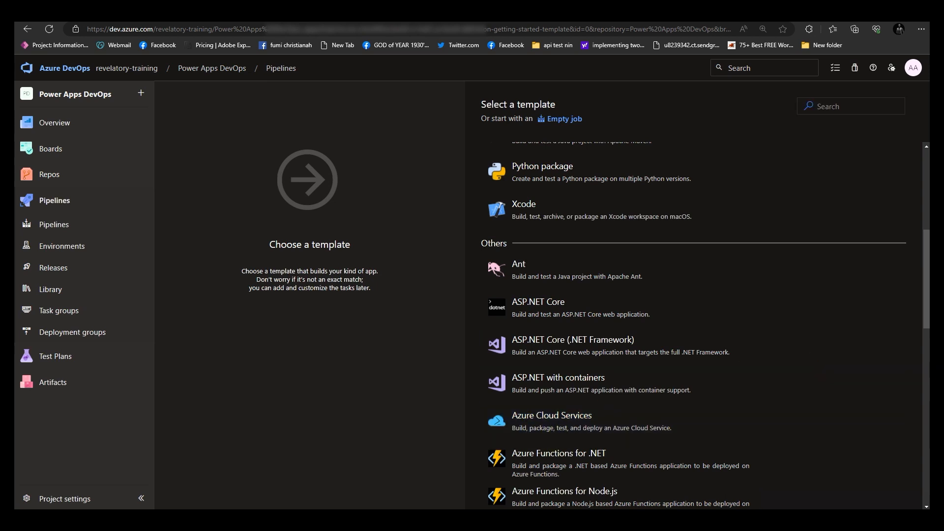
{"action": "left_click", "coordinate": [565, 120]}
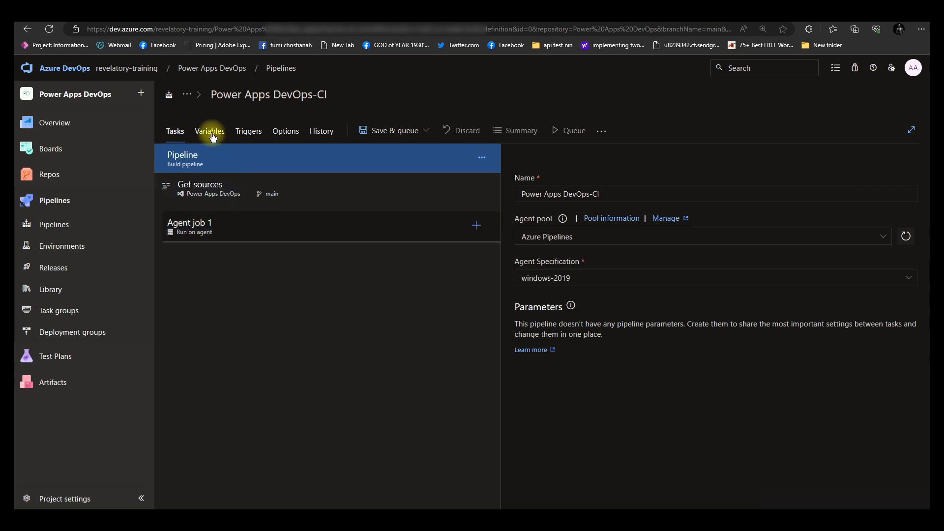
Enable Allow scripts to access the OAuth token for Agent job 1
{"action": "left_click", "coordinate": [250, 231]}
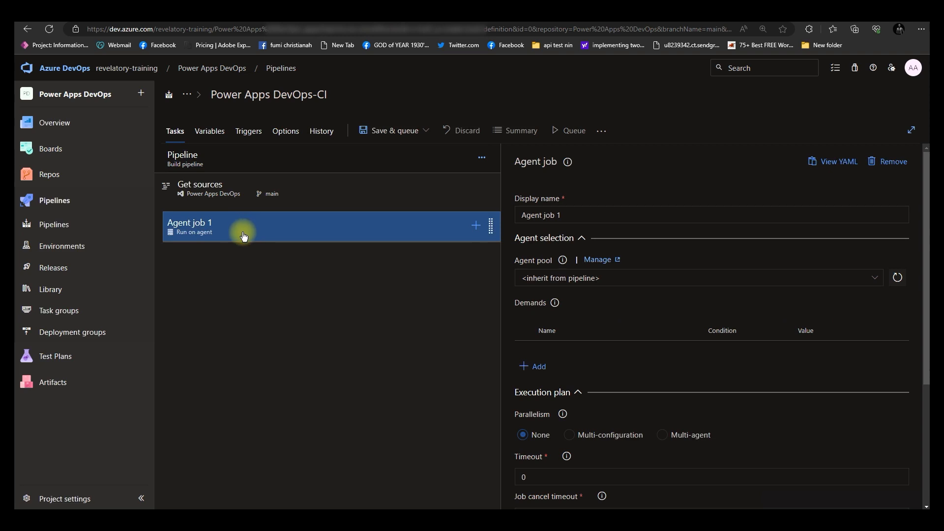
{"action": "scroll", "coordinate": [604, 294], "scroll_direction": "down", "scroll_amount": 4}
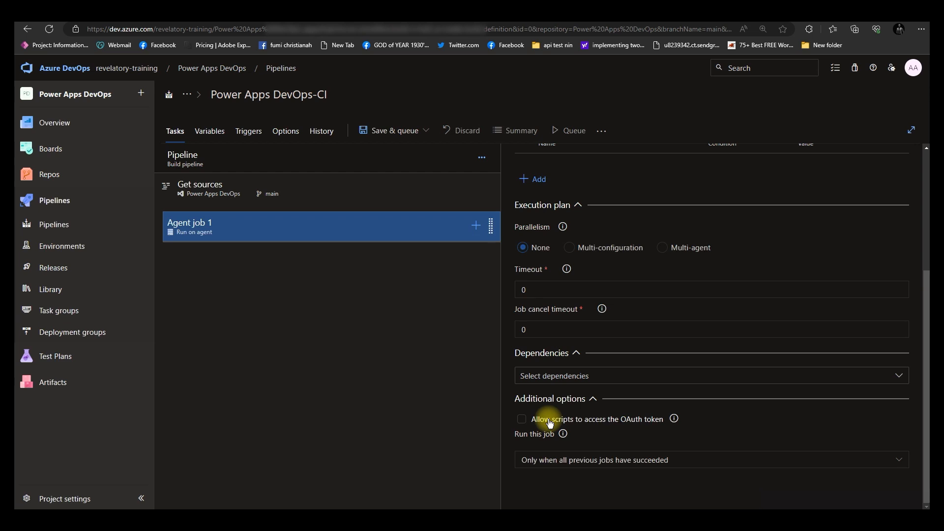
{"action": "left_click", "coordinate": [522, 419]}
{"action": "scroll", "coordinate": [558, 403], "scroll_direction": "up", "scroll_amount": 4}
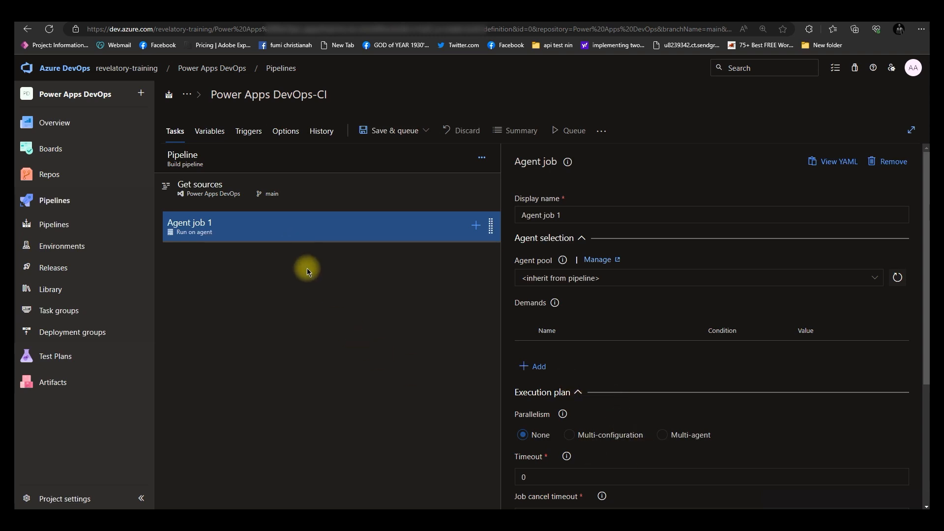
Search tasks for power pl and add the Power Platform Tool Installer task to Agent job 1
{"action": "left_click", "coordinate": [476, 229]}
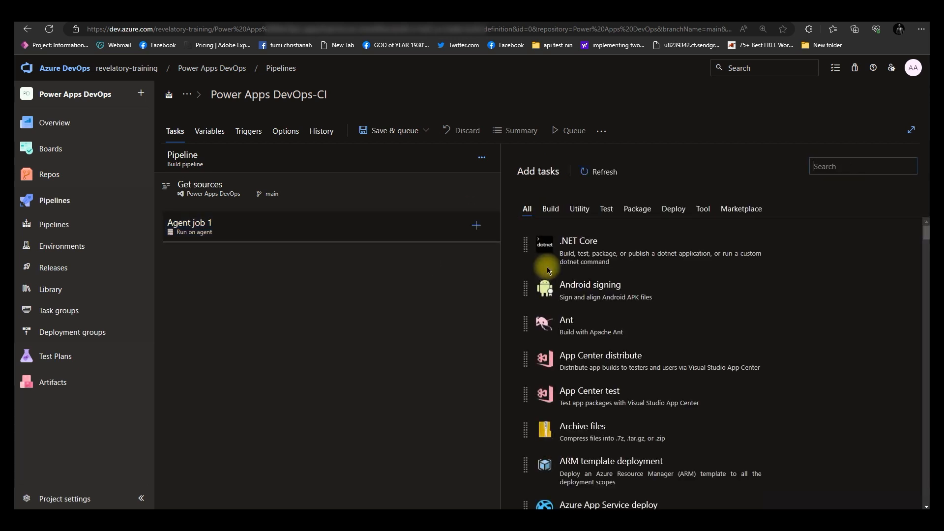
{"action": "scroll", "coordinate": [629, 363], "scroll_direction": "down", "scroll_amount": 5}
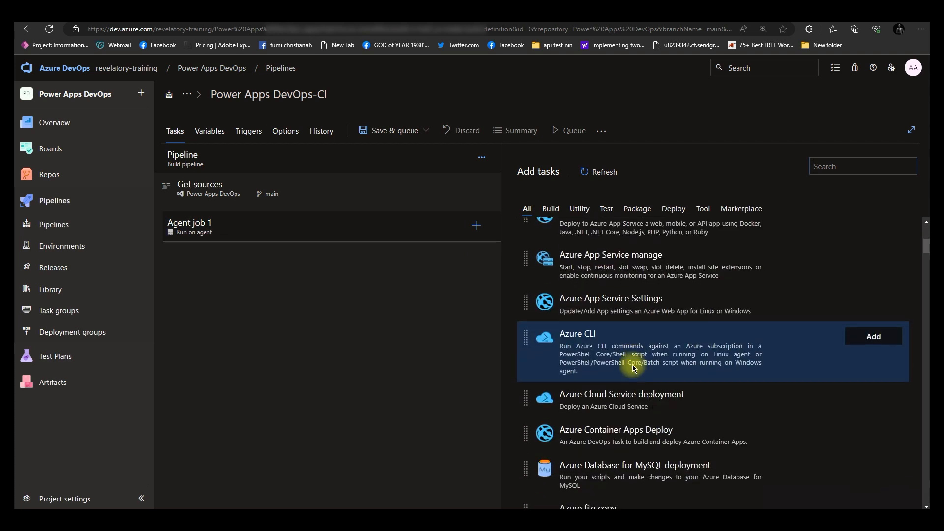
{"action": "scroll", "coordinate": [634, 368], "scroll_direction": "up", "scroll_amount": 5}
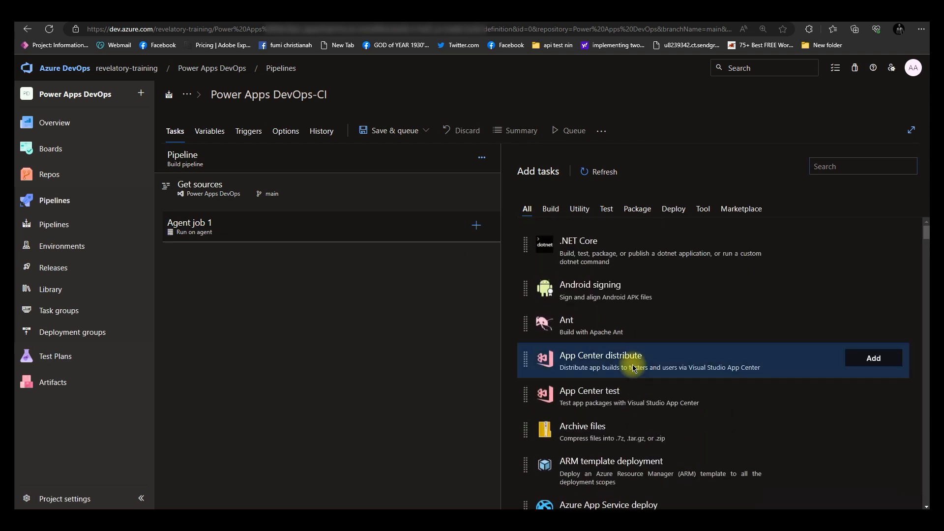
{"action": "left_click", "coordinate": [851, 162]}
{"action": "type", "text": "power"}
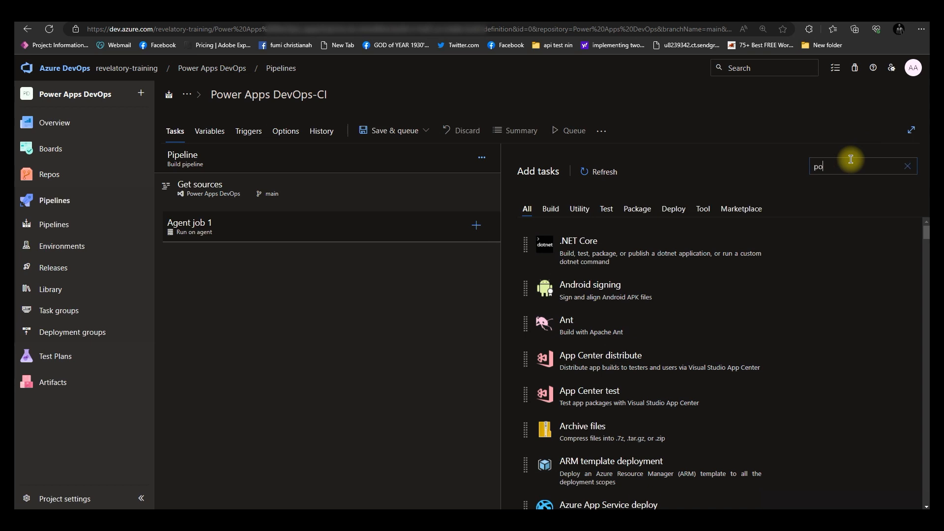
{"action": "type", "text": " pl"}
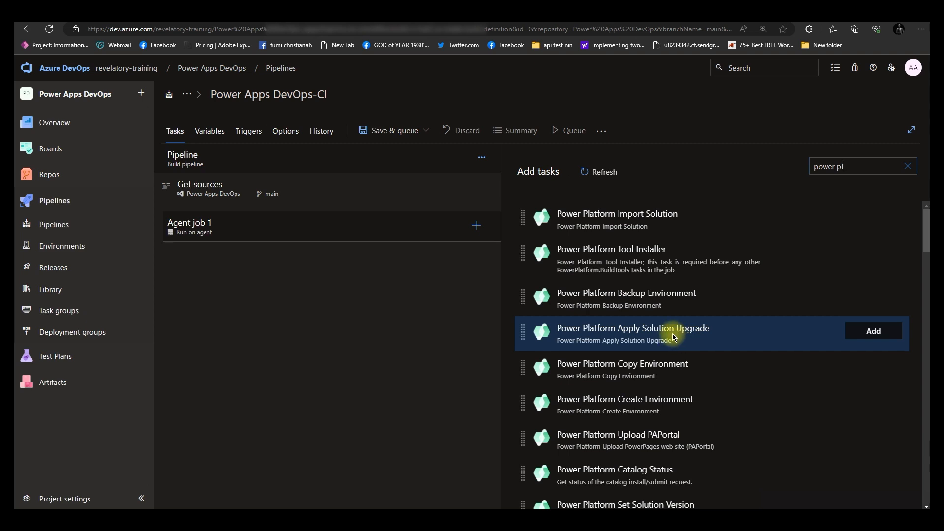
{"action": "left_click", "coordinate": [638, 271]}
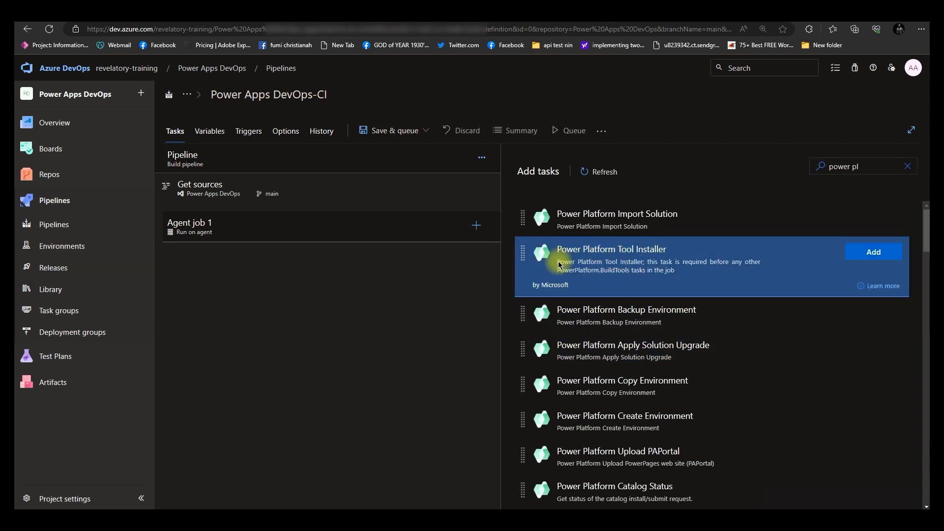
{"action": "left_click", "coordinate": [866, 261]}
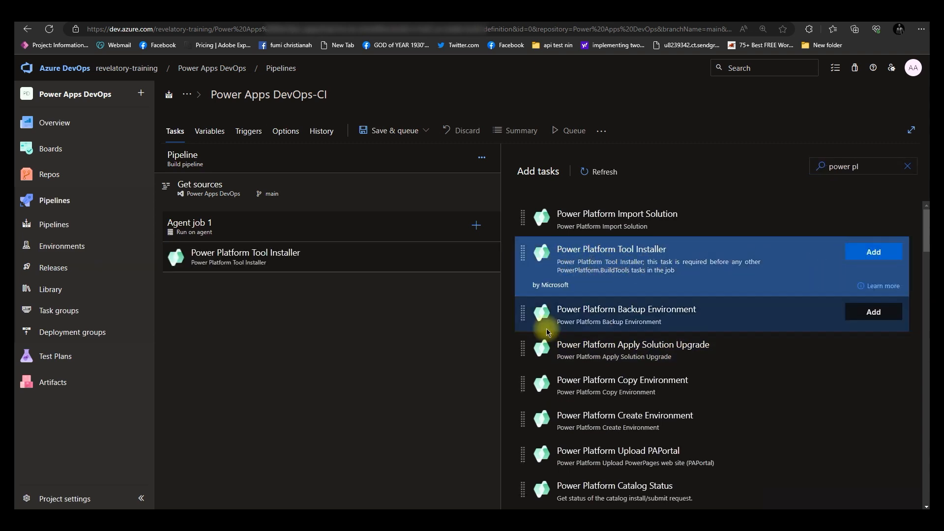
Inspect the Tool Installer task's Control Options and Output Variables sections
{"action": "left_click", "coordinate": [261, 270]}
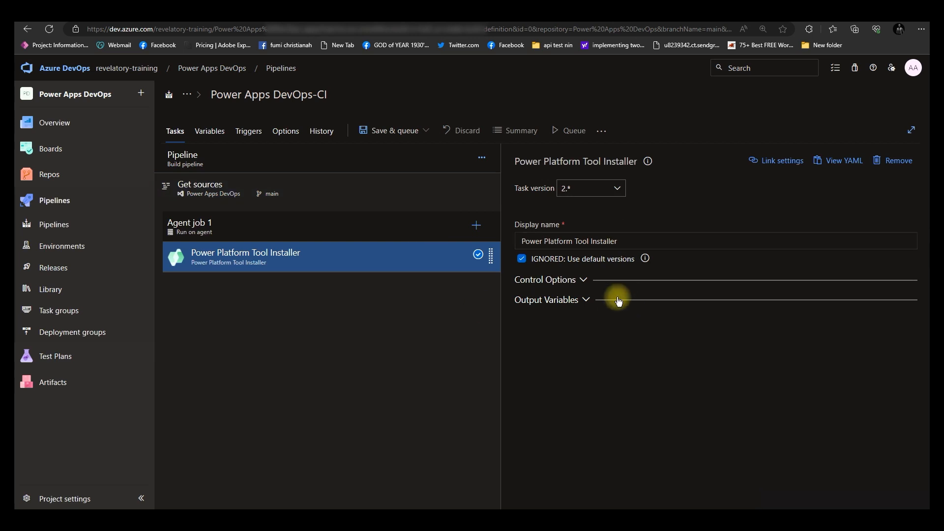
{"action": "left_click", "coordinate": [584, 283]}
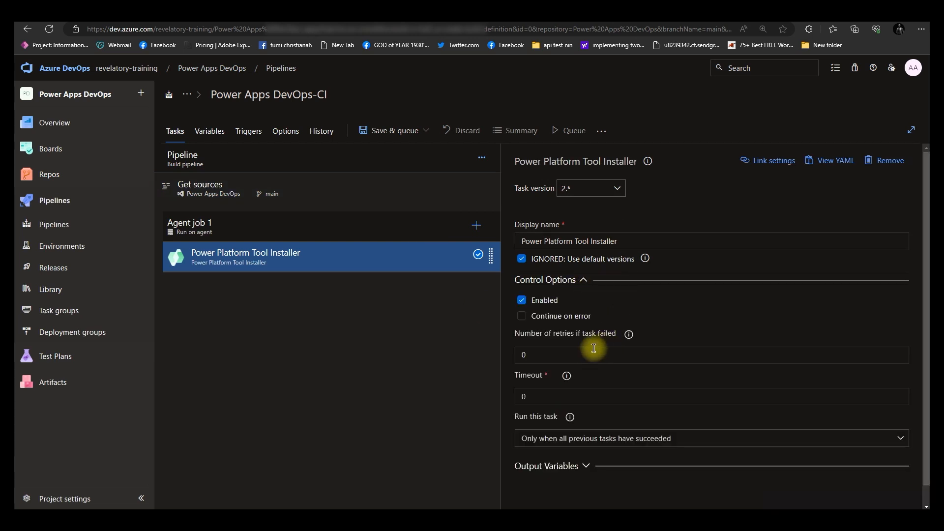
{"action": "left_click", "coordinate": [584, 282]}
{"action": "left_click", "coordinate": [586, 299]}
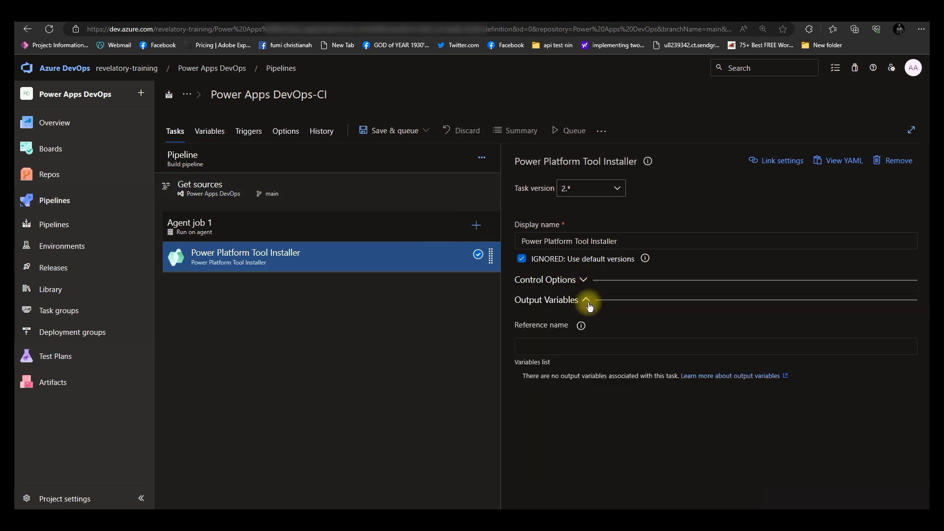
{"action": "left_click", "coordinate": [587, 300]}
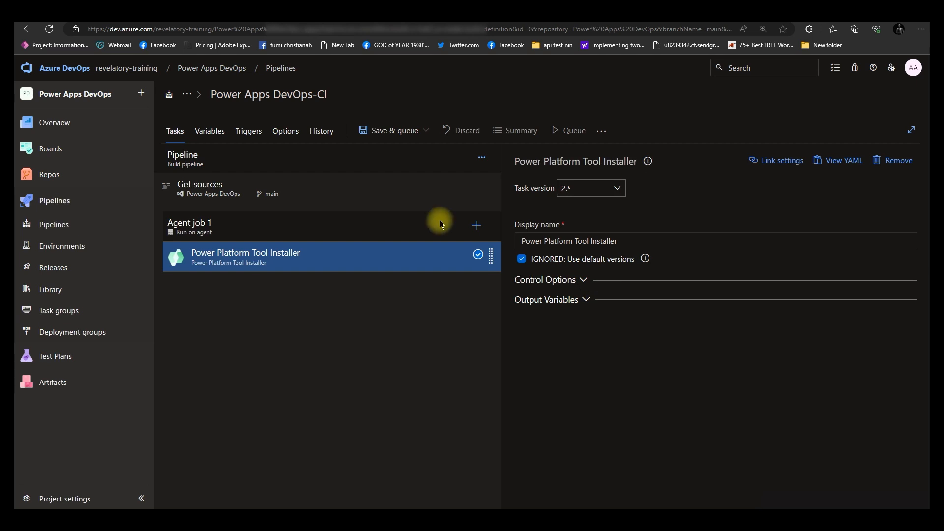
Turn off Shallow fetch in the Get sources settings
{"action": "left_click", "coordinate": [343, 203]}
{"action": "scroll", "coordinate": [562, 363], "scroll_direction": "down", "scroll_amount": 3}
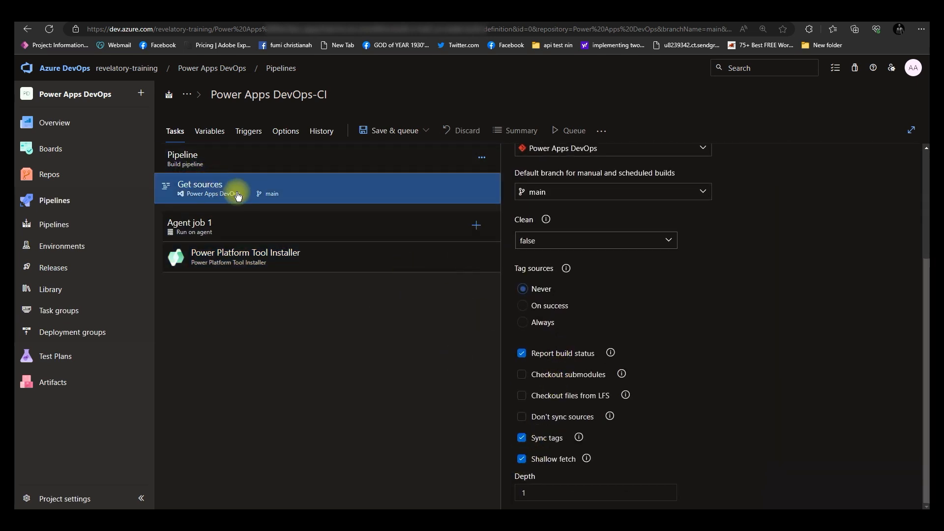
{"action": "left_click", "coordinate": [521, 458]}
Search tasks for power pla, add the Power Platform Export Solution task to Agent job 1 and open its settings
{"action": "left_click", "coordinate": [263, 259]}
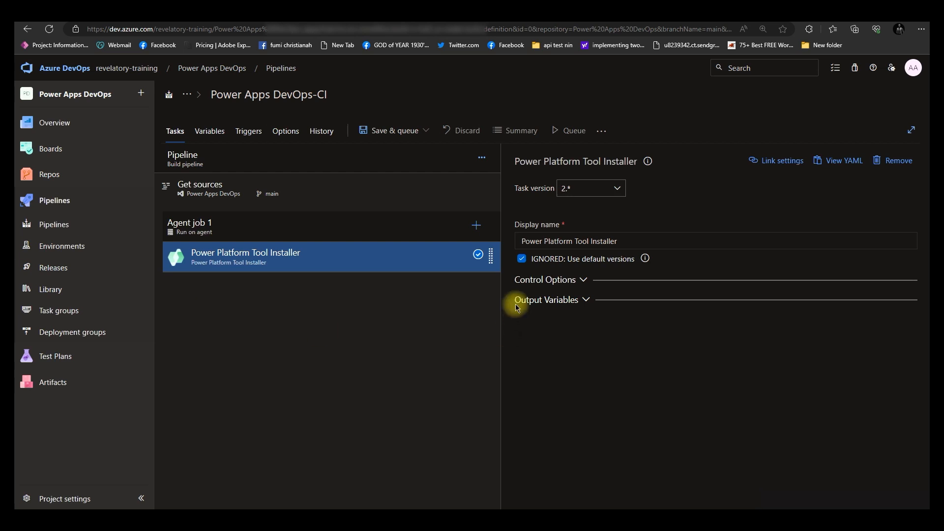
{"action": "left_click", "coordinate": [363, 237]}
{"action": "left_click", "coordinate": [475, 227]}
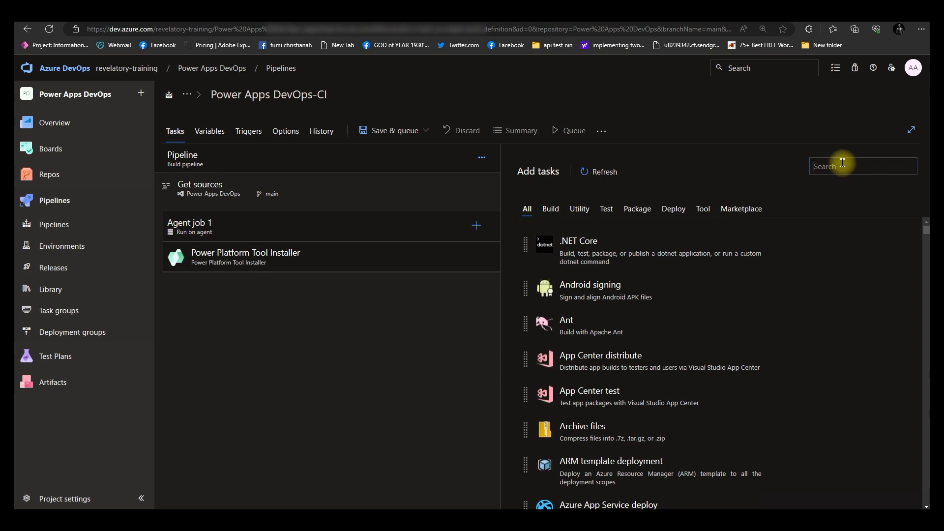
{"action": "type", "text": "power plat"}
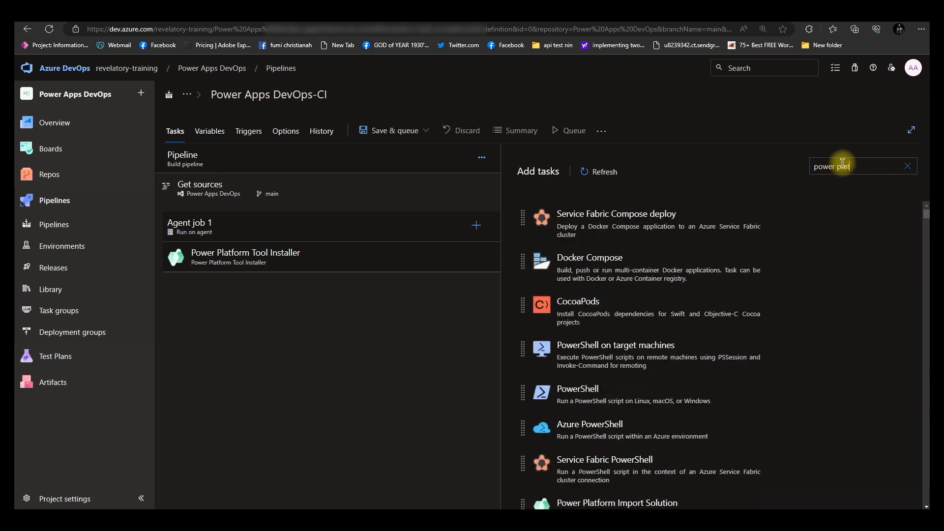
{"action": "mouse_move", "coordinate": [730, 301]}
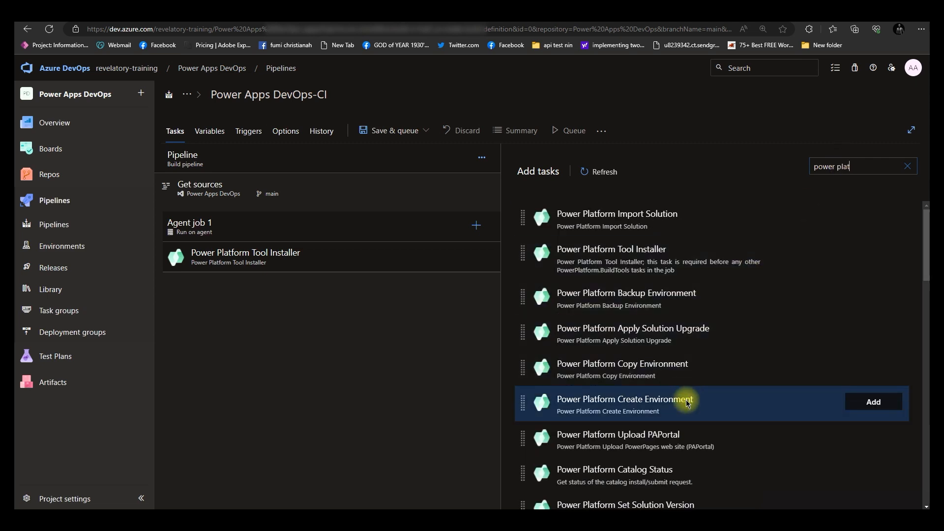
{"action": "scroll", "coordinate": [687, 404], "scroll_direction": "down", "scroll_amount": 6}
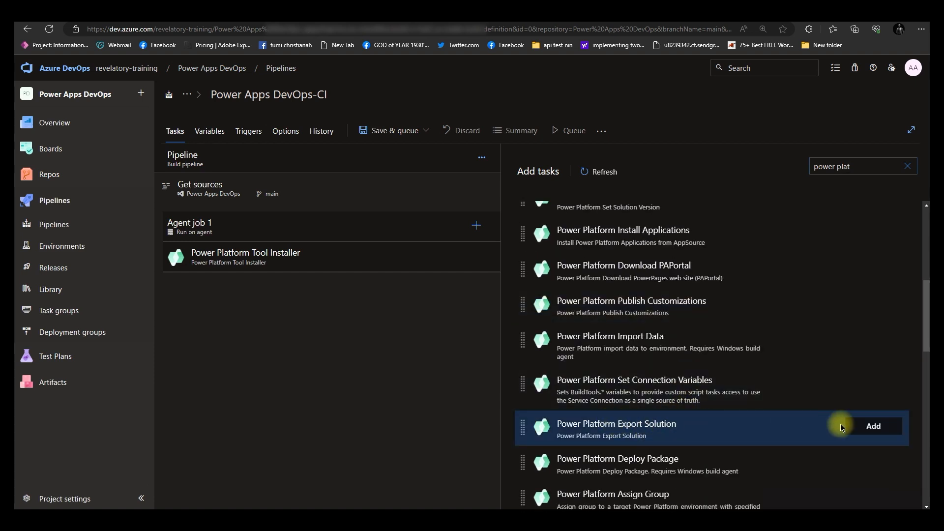
{"action": "left_click", "coordinate": [874, 431]}
{"action": "left_click", "coordinate": [259, 296]}
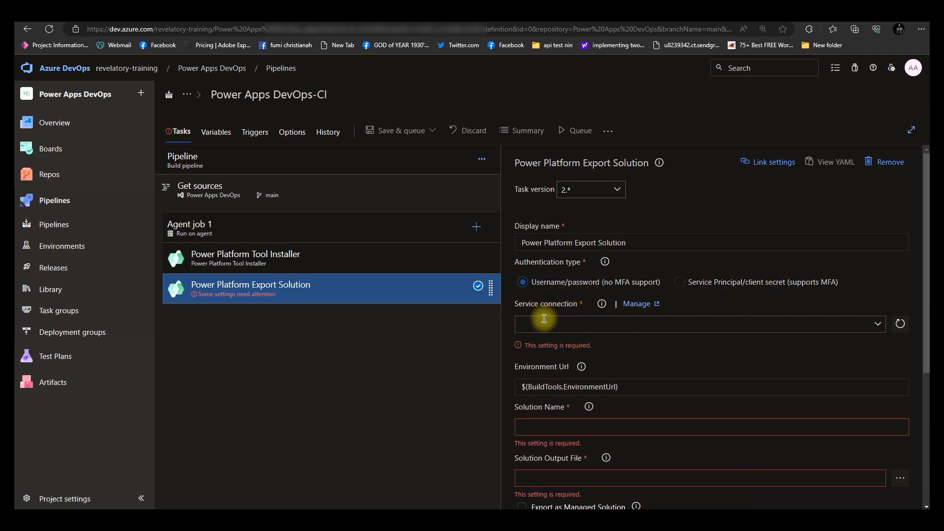
{"action": "left_click_drag", "start_coordinate": [516, 307], "coordinate": [579, 309]}
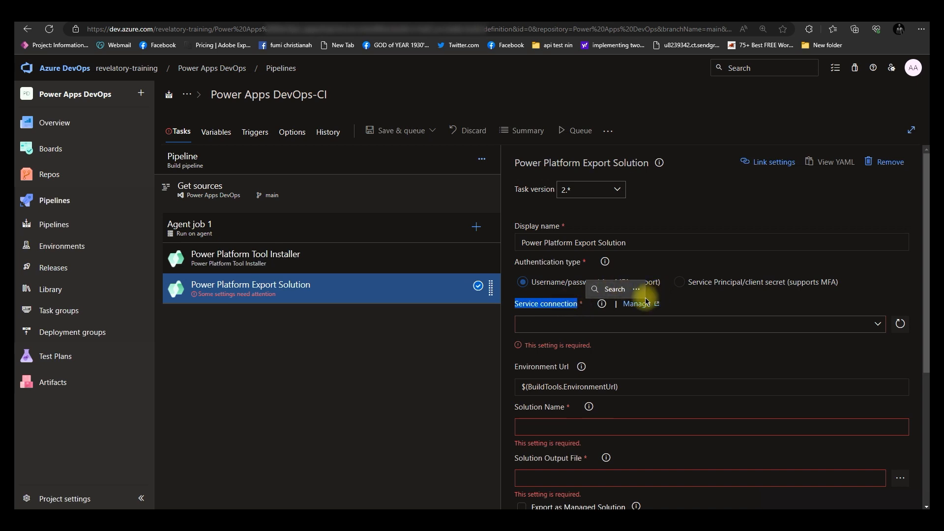
{"action": "left_click", "coordinate": [678, 311]}
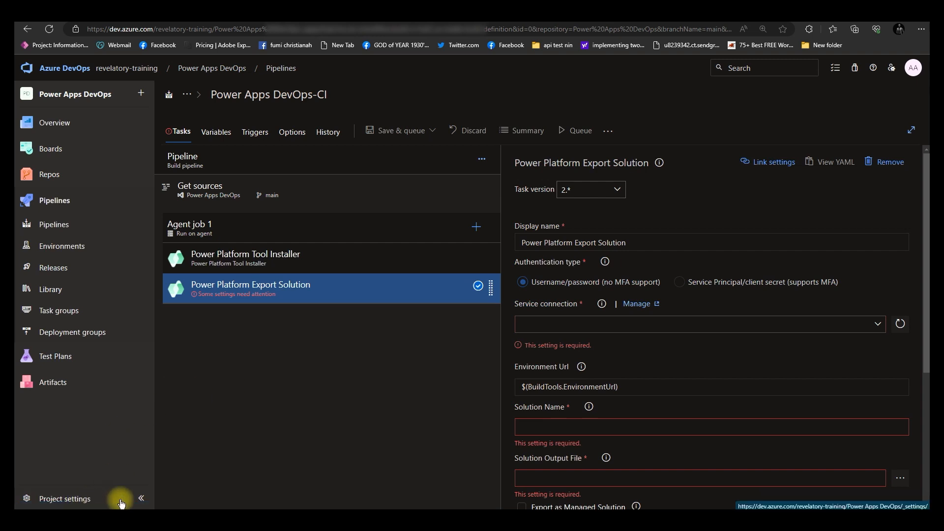
{"action": "right_click", "coordinate": [103, 498]}
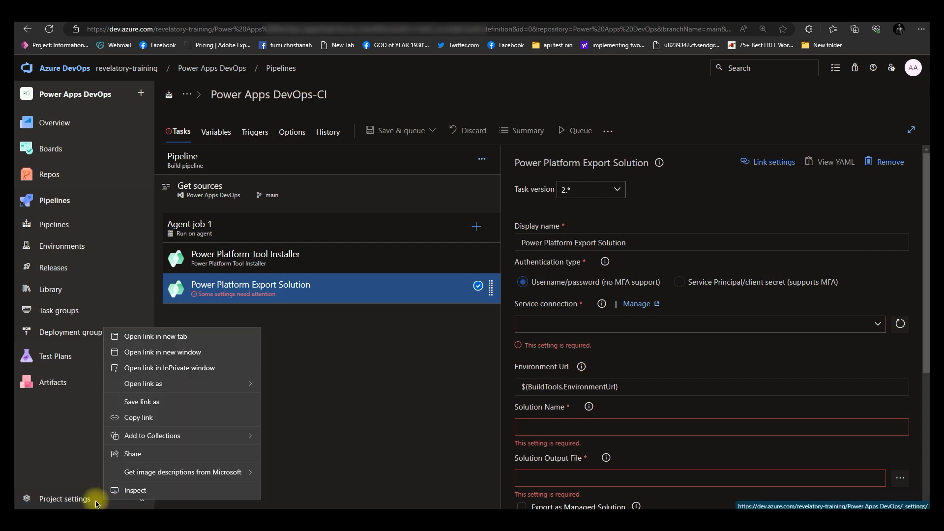
{"action": "key", "text": "Escape"}
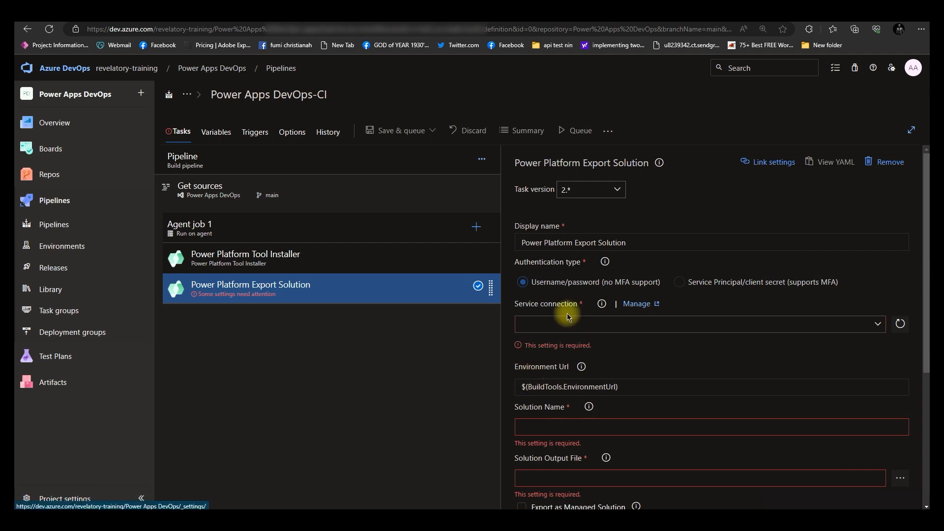
Open the project's service connections settings from the Export Solution task's service connection link
{"action": "left_click", "coordinate": [638, 306]}
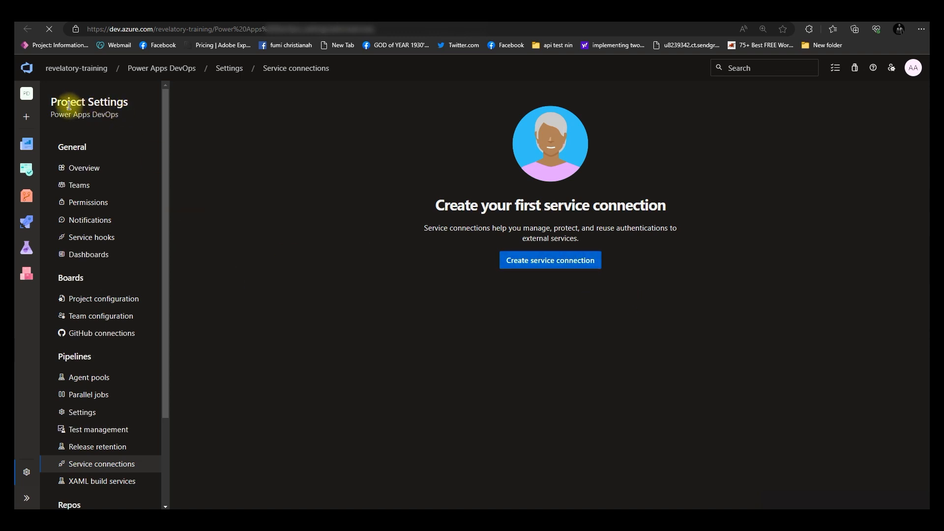
{"action": "left_click_drag", "start_coordinate": [50, 102], "coordinate": [123, 102]}
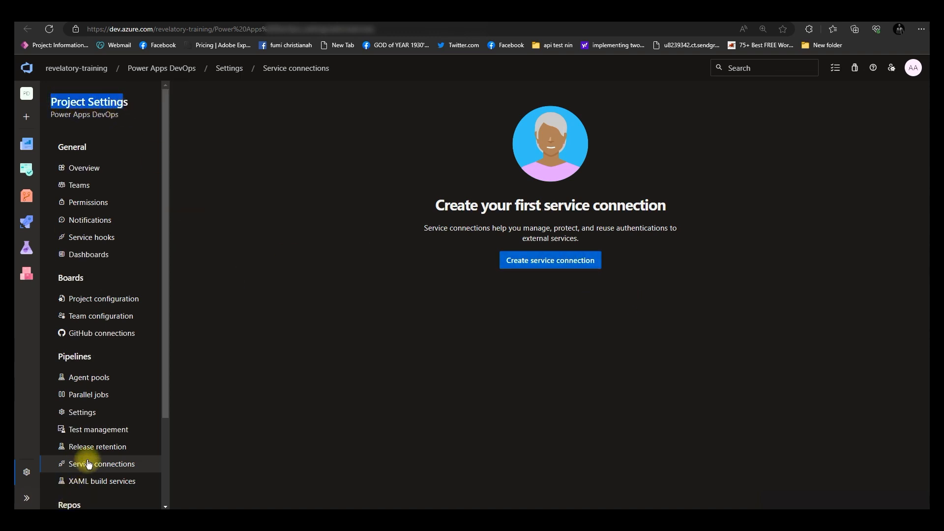
{"action": "left_click", "coordinate": [548, 263]}
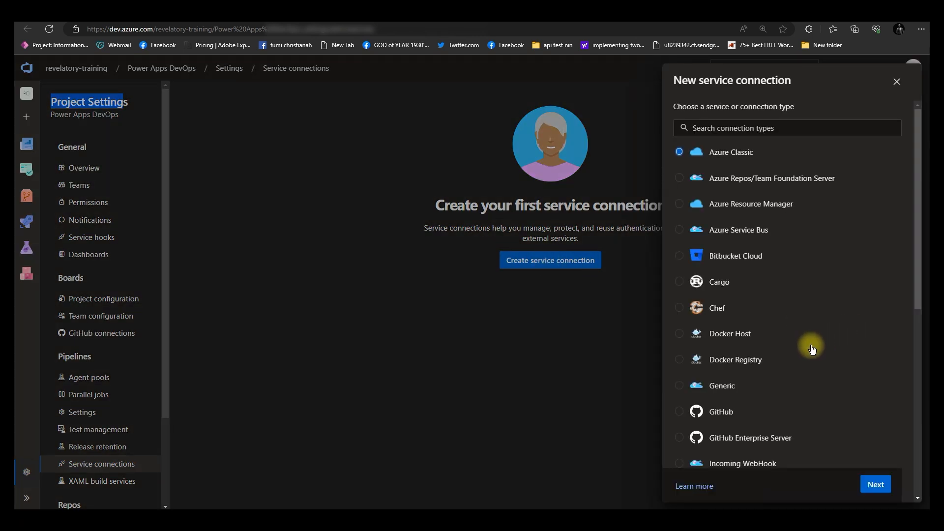
{"action": "scroll", "coordinate": [811, 349], "scroll_direction": "down", "scroll_amount": 5}
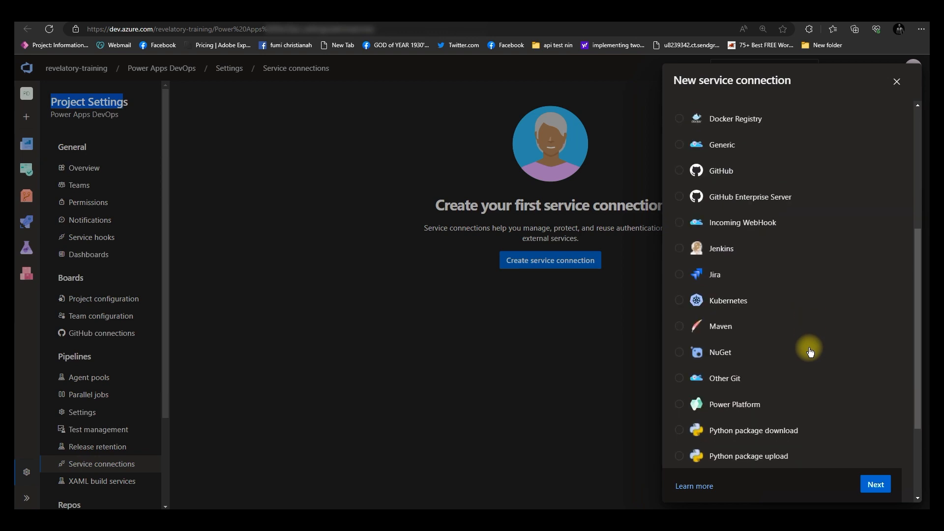
{"action": "scroll", "coordinate": [806, 353], "scroll_direction": "up", "scroll_amount": 5}
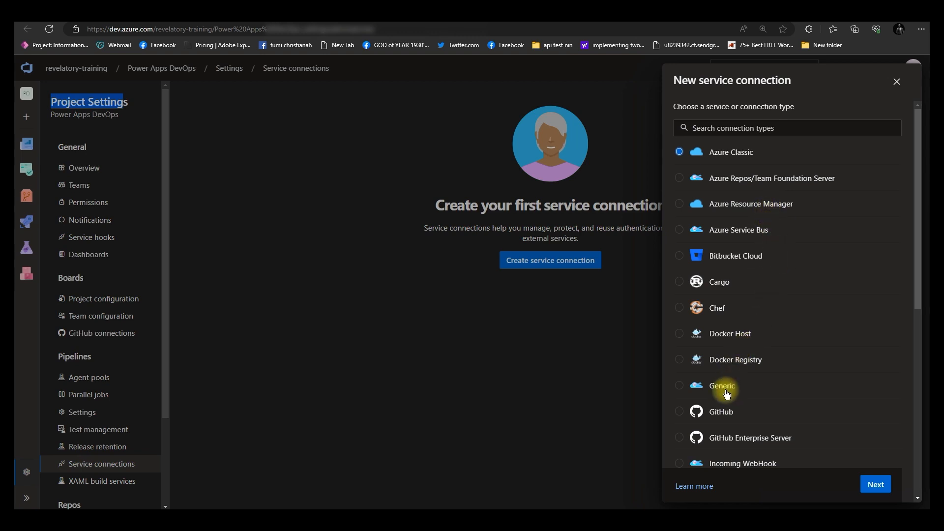
{"action": "scroll", "coordinate": [733, 389], "scroll_direction": "down", "scroll_amount": 2}
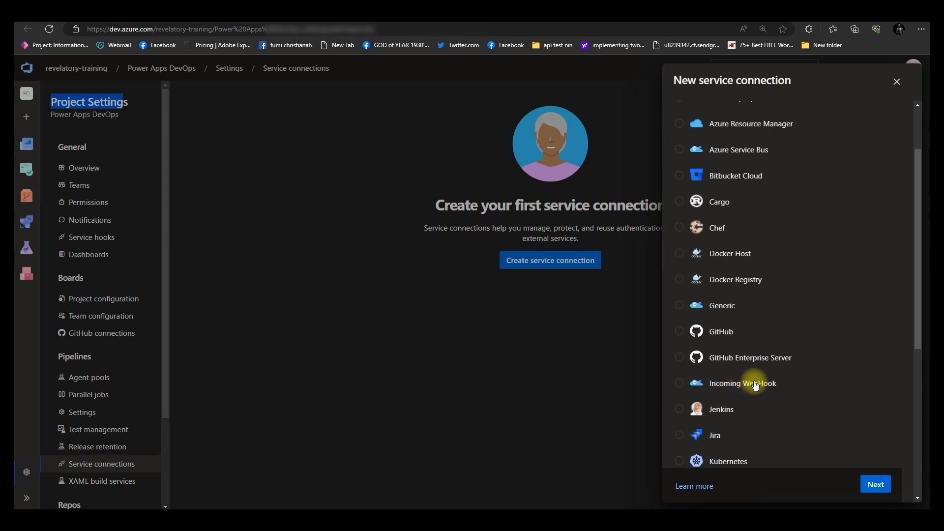
{"action": "scroll", "coordinate": [752, 381], "scroll_direction": "down", "scroll_amount": 2}
{"action": "scroll", "coordinate": [754, 385], "scroll_direction": "down", "scroll_amount": 2}
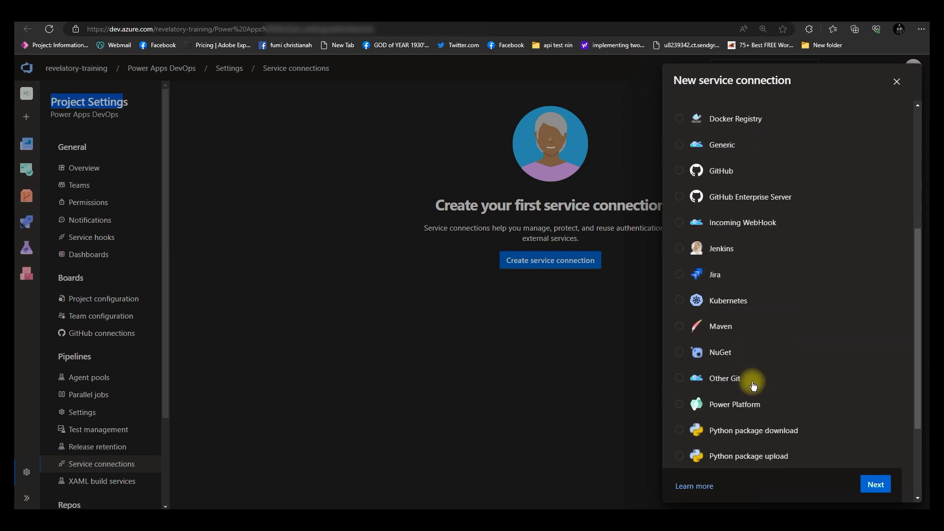
{"action": "left_click", "coordinate": [735, 405]}
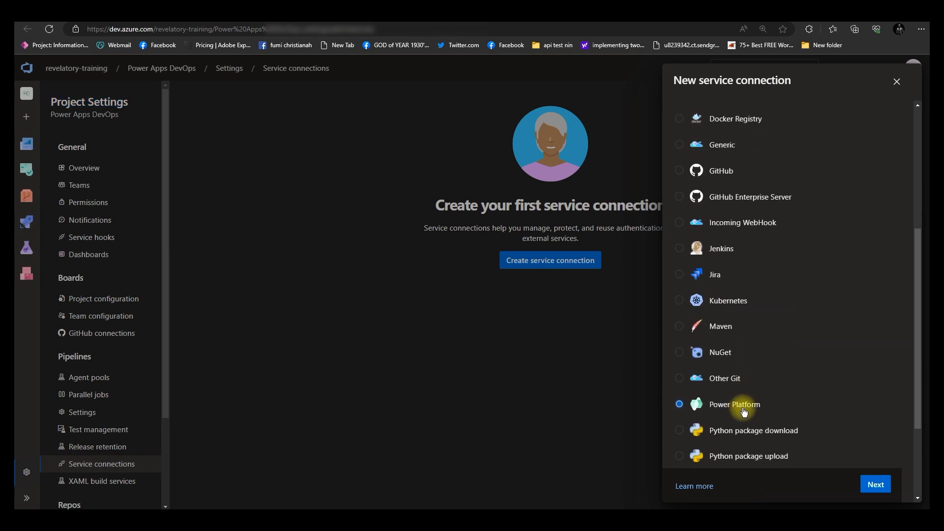
{"action": "scroll", "coordinate": [738, 408], "scroll_direction": "down", "scroll_amount": 3}
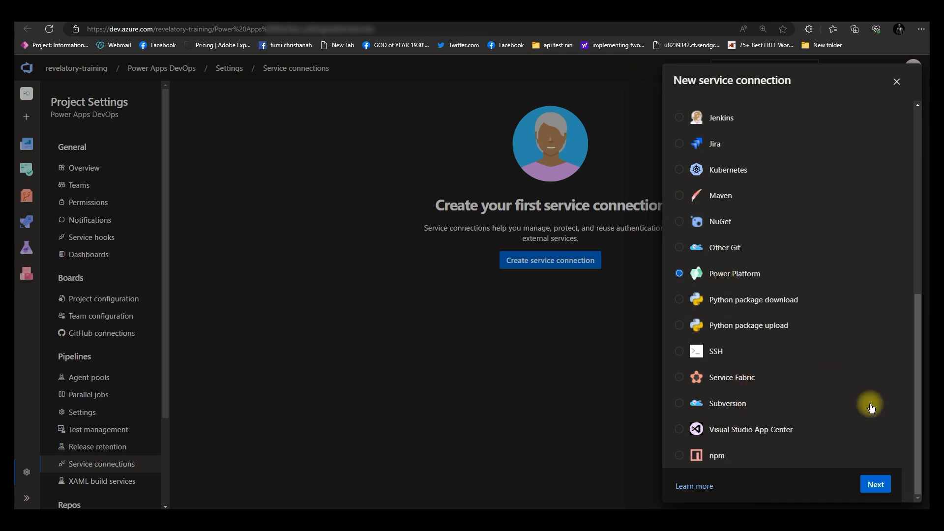
{"action": "left_click", "coordinate": [876, 484]}
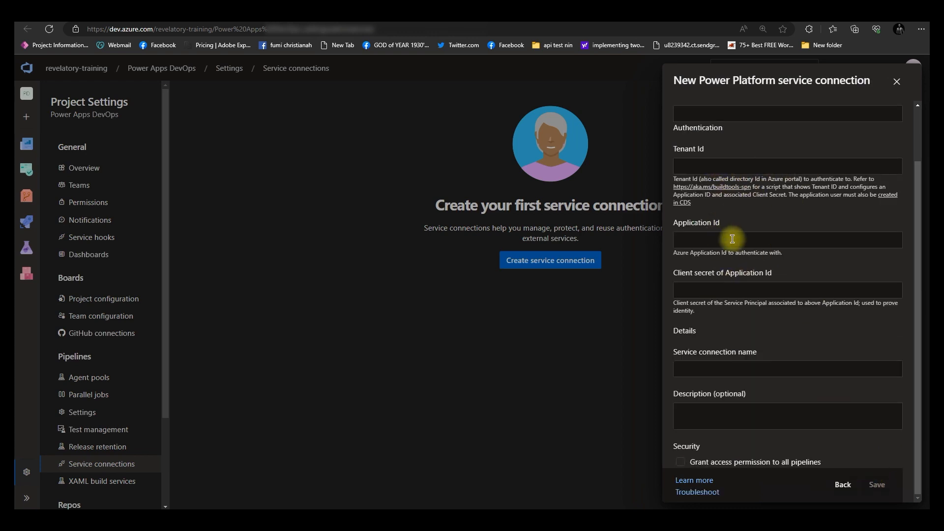
{"action": "scroll", "coordinate": [742, 245], "scroll_direction": "up", "scroll_amount": 2}
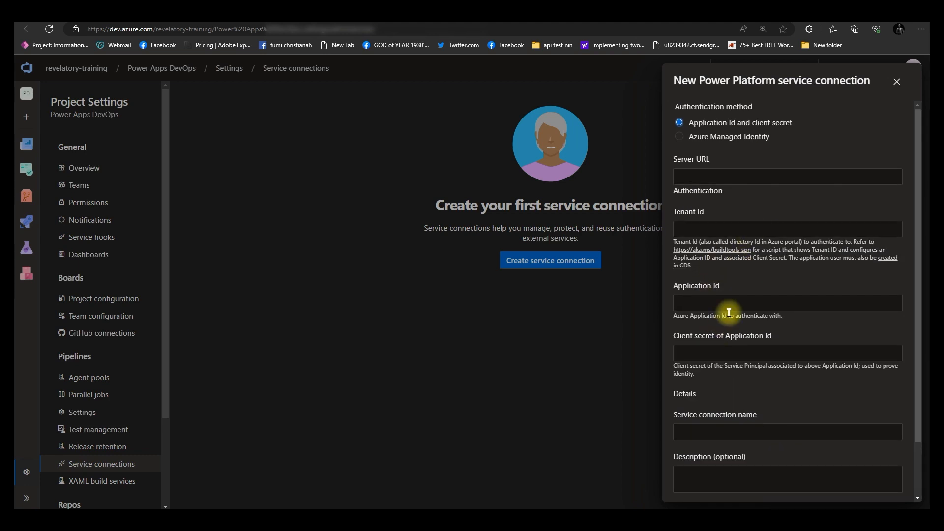
{"action": "scroll", "coordinate": [728, 295], "scroll_direction": "down", "scroll_amount": 2}
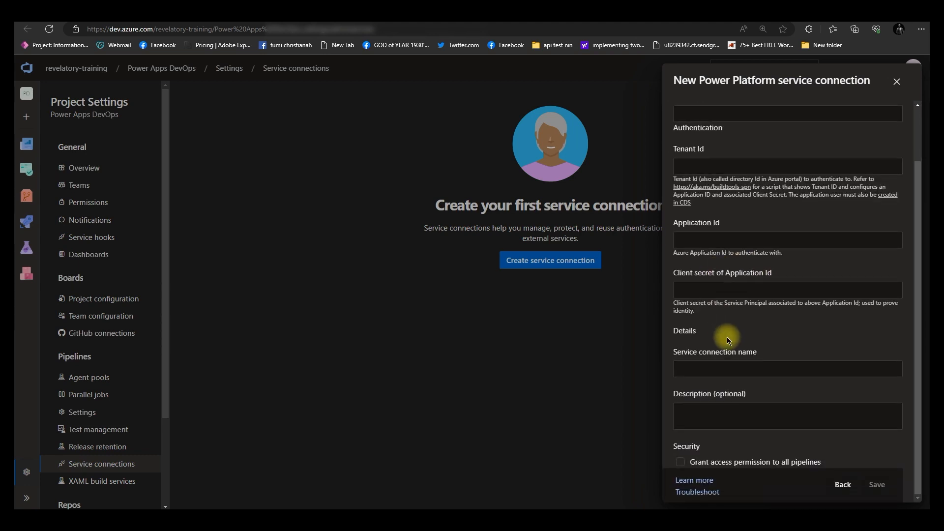
{"action": "scroll", "coordinate": [727, 337], "scroll_direction": "up", "scroll_amount": 2}
{"action": "left_click", "coordinate": [896, 82]}
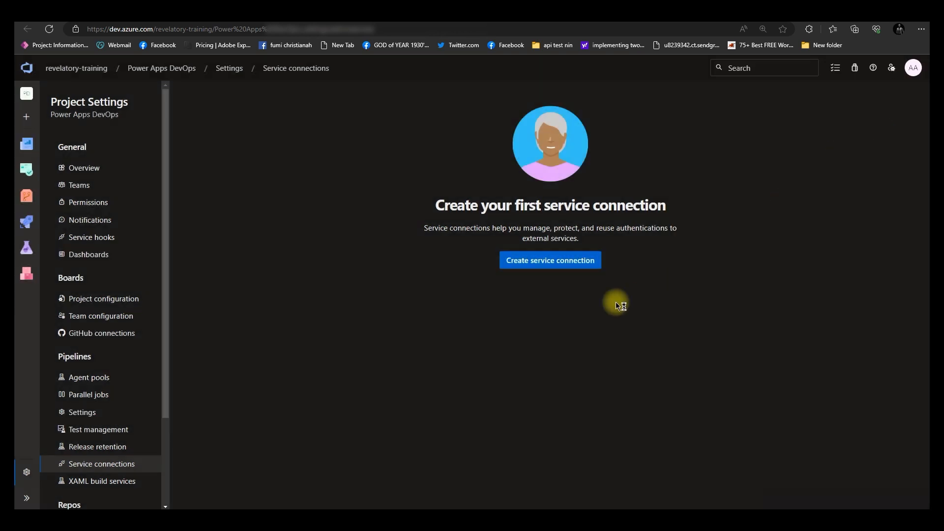
Start creating a new Generic service connection and focus its Server URL field
{"action": "left_click", "coordinate": [548, 260]}
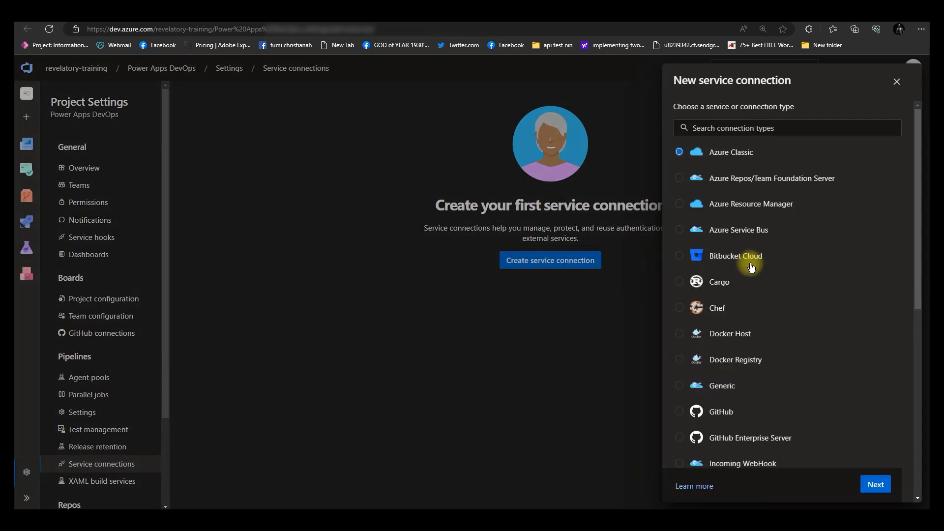
{"action": "left_click", "coordinate": [708, 387]}
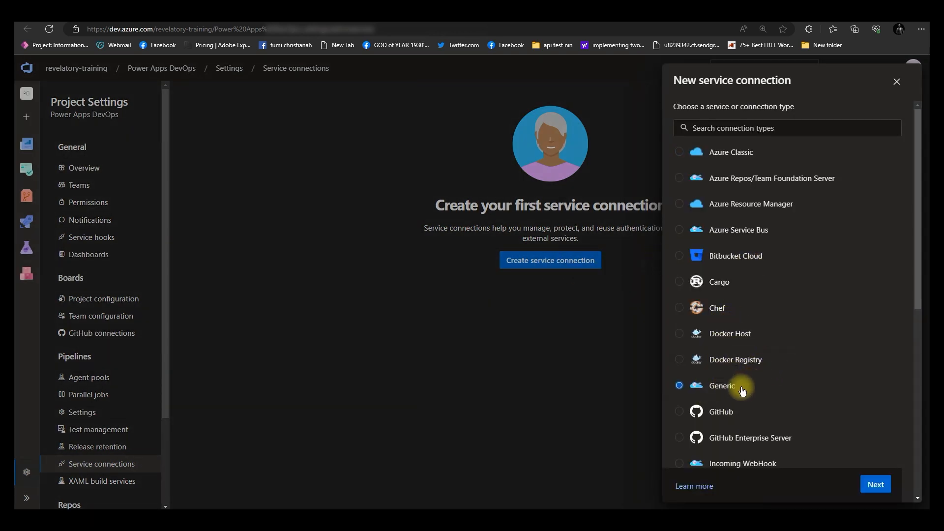
{"action": "scroll", "coordinate": [742, 392], "scroll_direction": "down", "scroll_amount": 6}
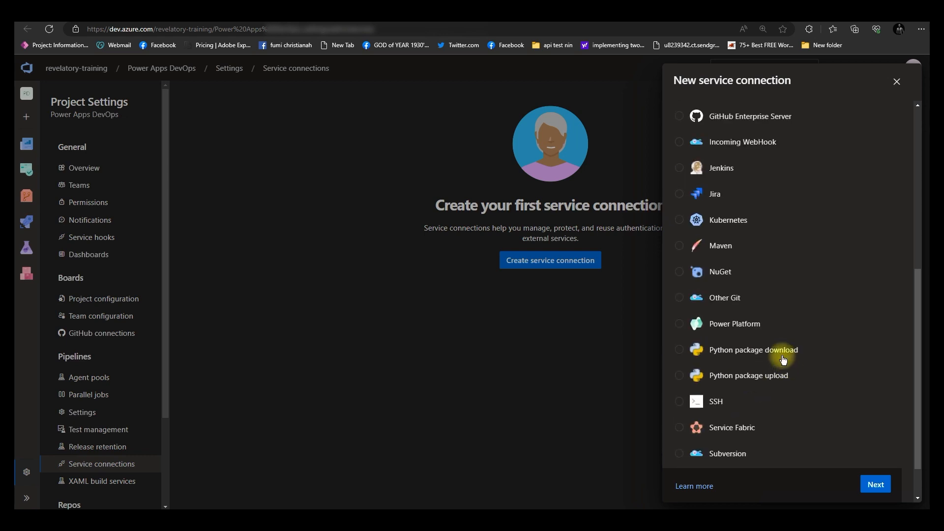
{"action": "scroll", "coordinate": [762, 344], "scroll_direction": "up", "scroll_amount": 5}
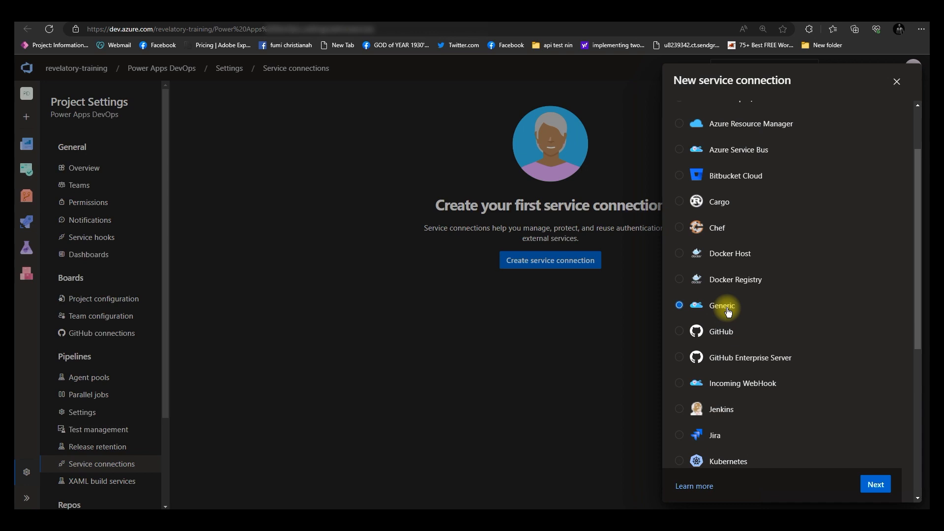
{"action": "left_click", "coordinate": [875, 485]}
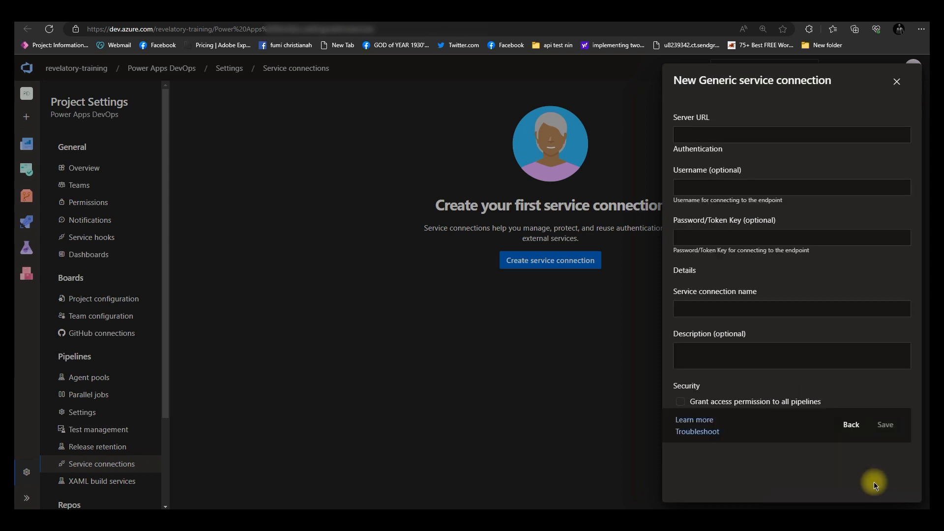
{"action": "left_click", "coordinate": [732, 133]}
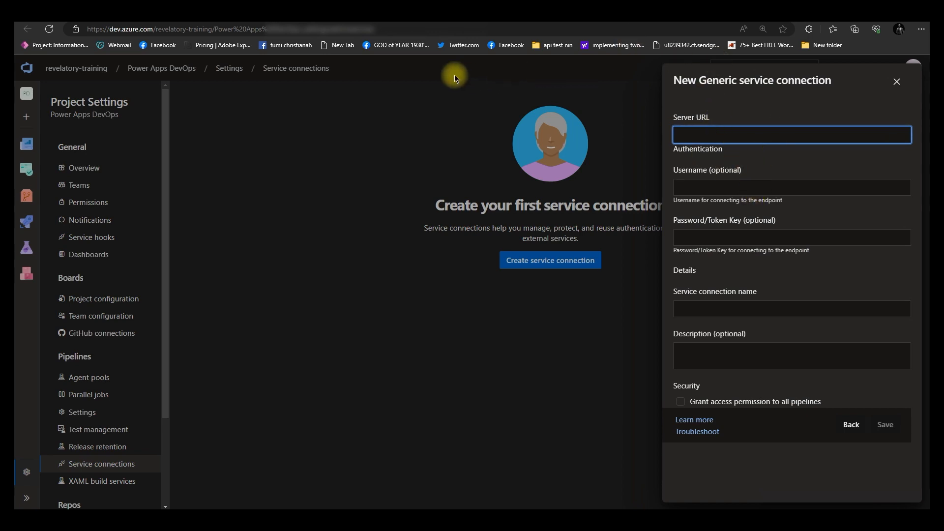
Copy Adam's Environment URL from the Power Platform admin center and paste it as the Server URL
{"action": "left_click", "coordinate": [340, 21]}
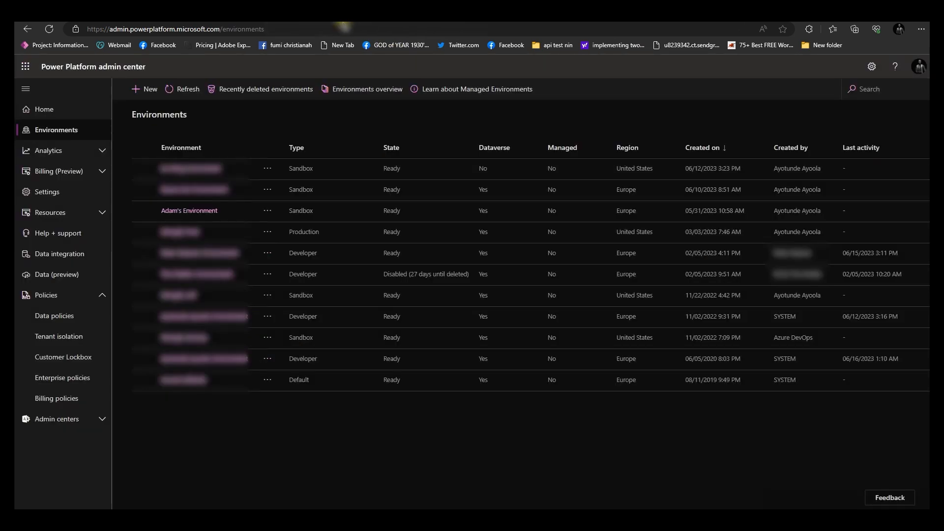
{"action": "left_click", "coordinate": [189, 211]}
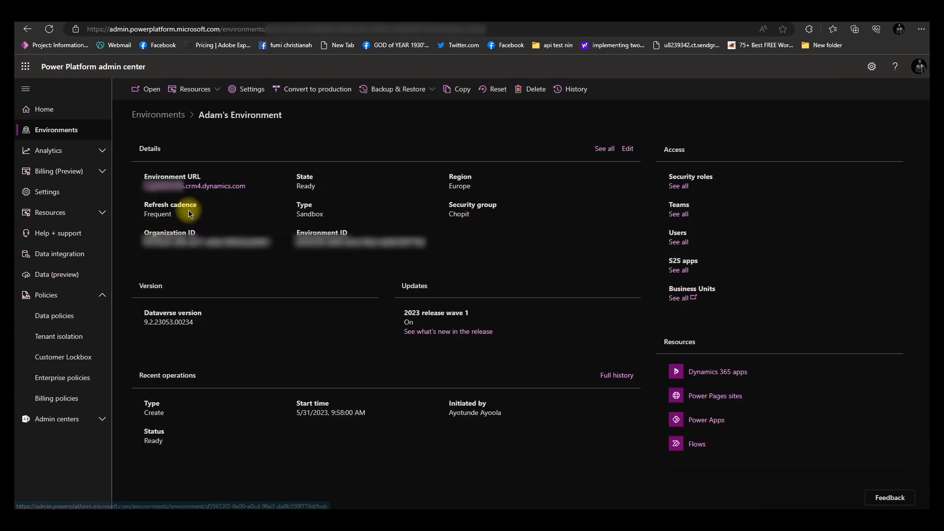
{"action": "right_click", "coordinate": [178, 187]}
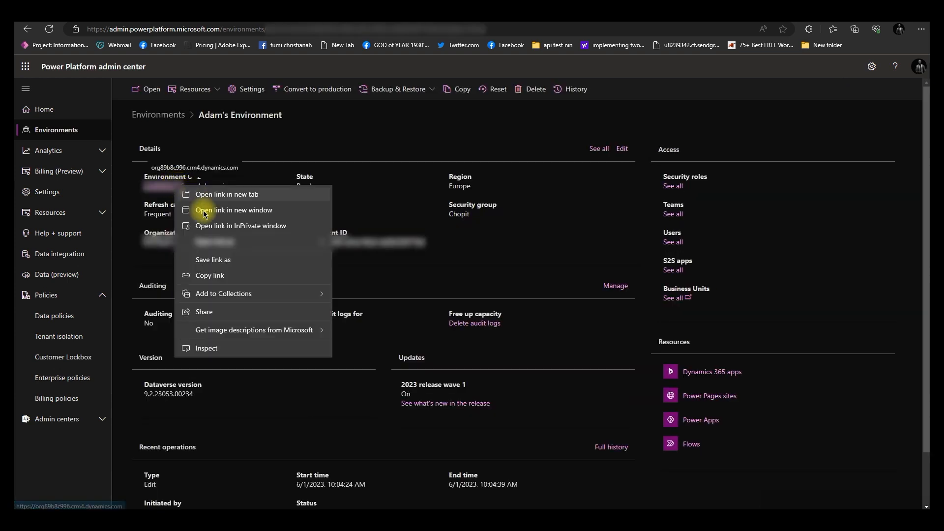
{"action": "left_click", "coordinate": [211, 275]}
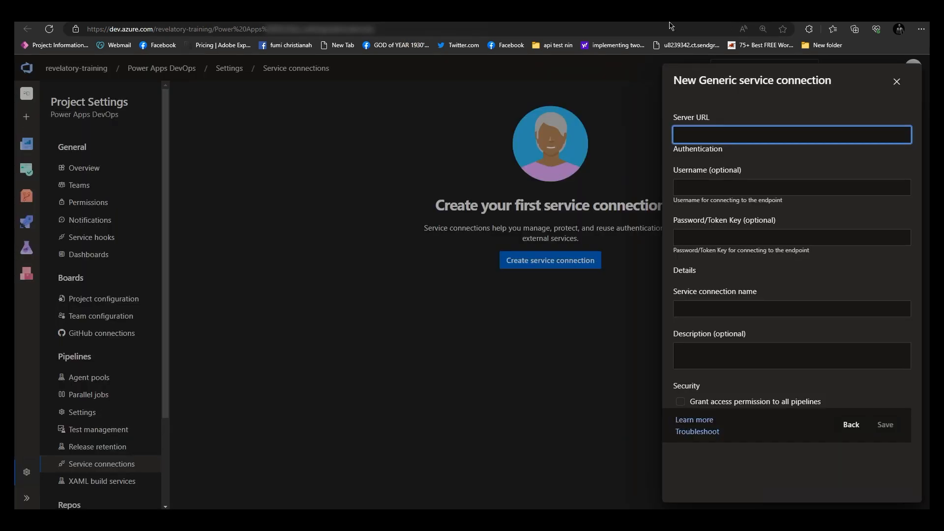
{"action": "key", "text": "ctrl+v"}
{"action": "right_click", "coordinate": [693, 145]}
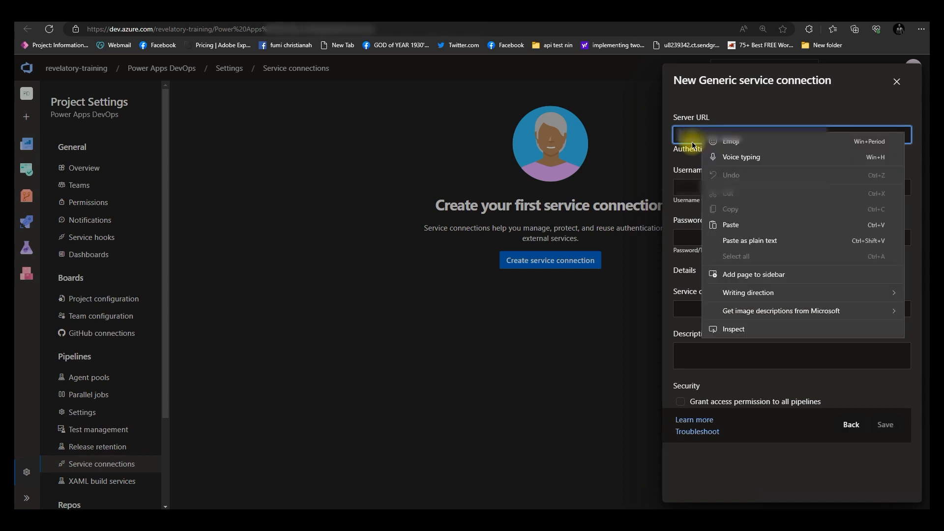
{"action": "left_click", "coordinate": [730, 225]}
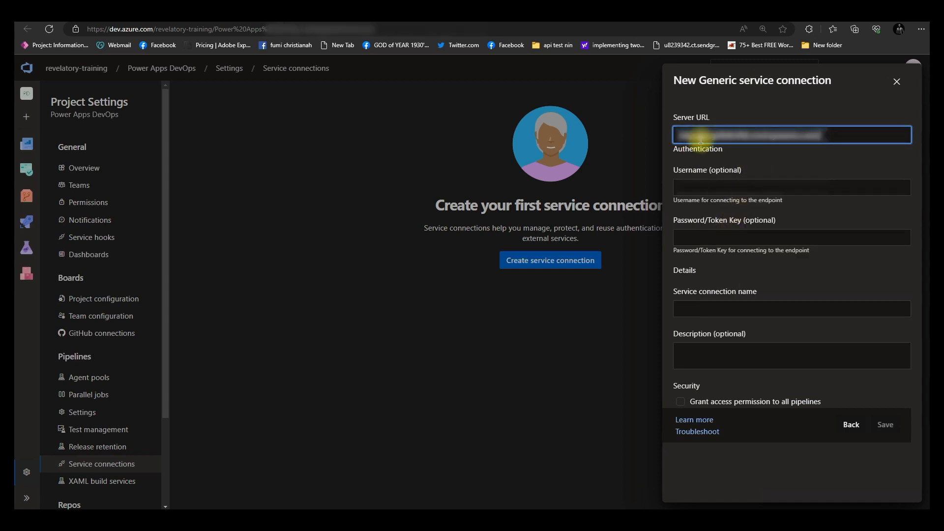
Enter the admin account's e-mail address as the username and type the account password
{"action": "left_click", "coordinate": [731, 187]}
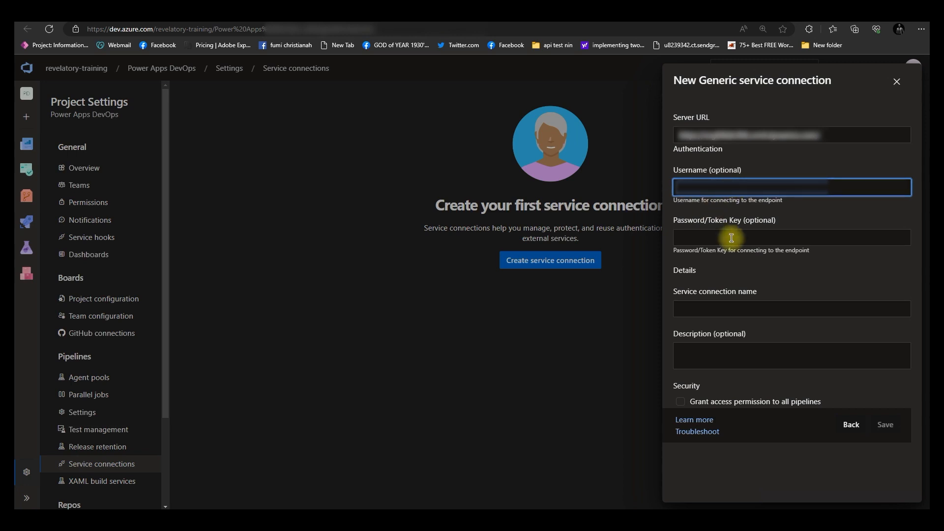
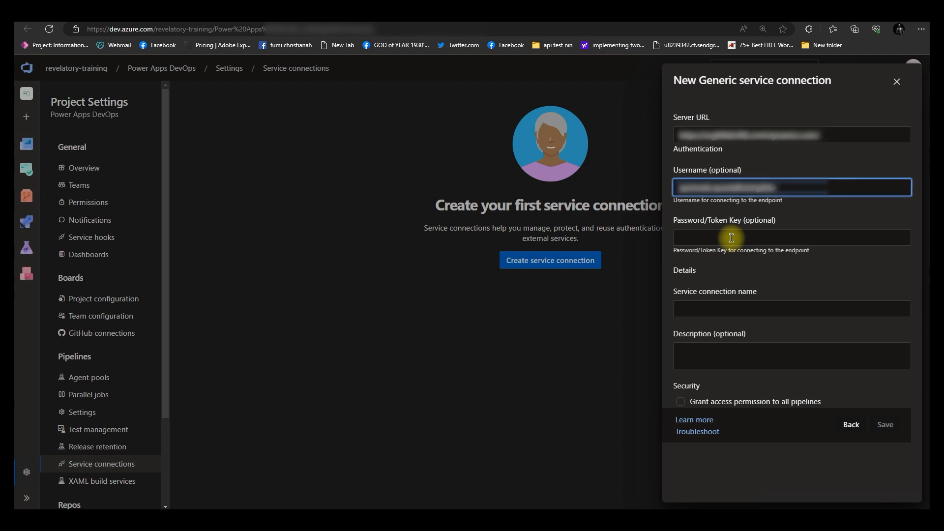
{"action": "left_click", "coordinate": [731, 238]}
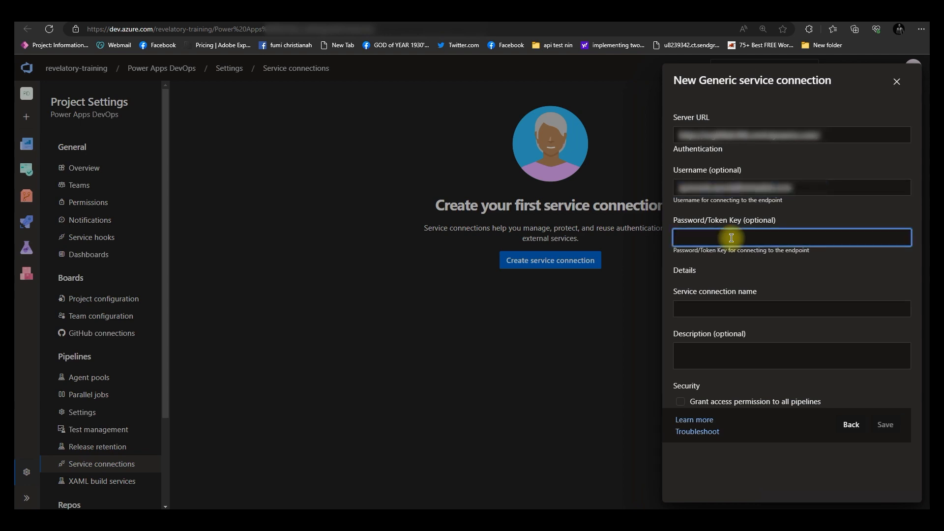
{"action": "type", "text": "•"}
Name the service connection DevTest, grant access permission to all pipelines, and save it
{"action": "left_click", "coordinate": [741, 309]}
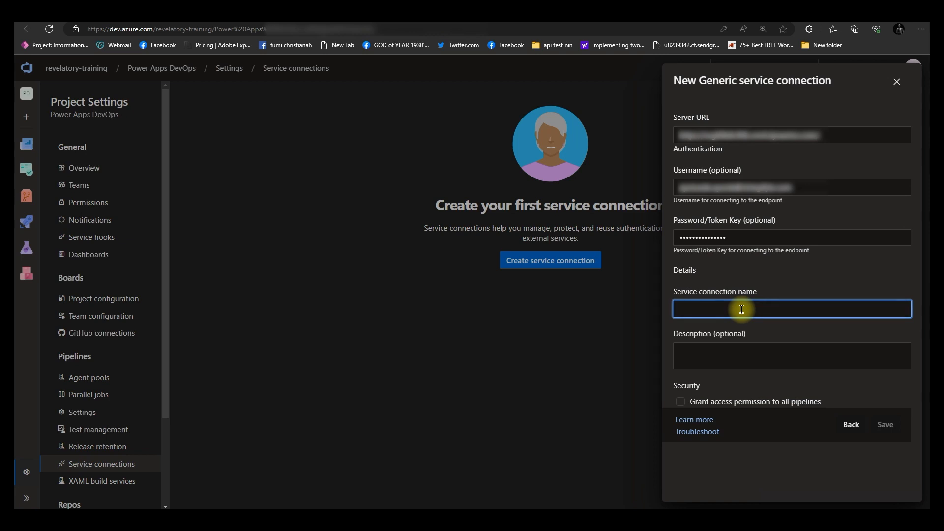
{"action": "type", "text": "DevTest"}
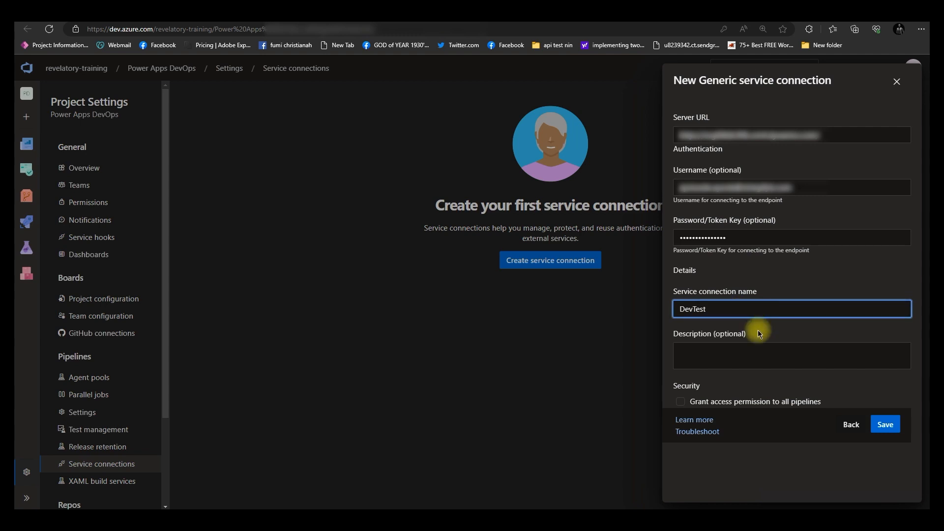
{"action": "left_click", "coordinate": [680, 405]}
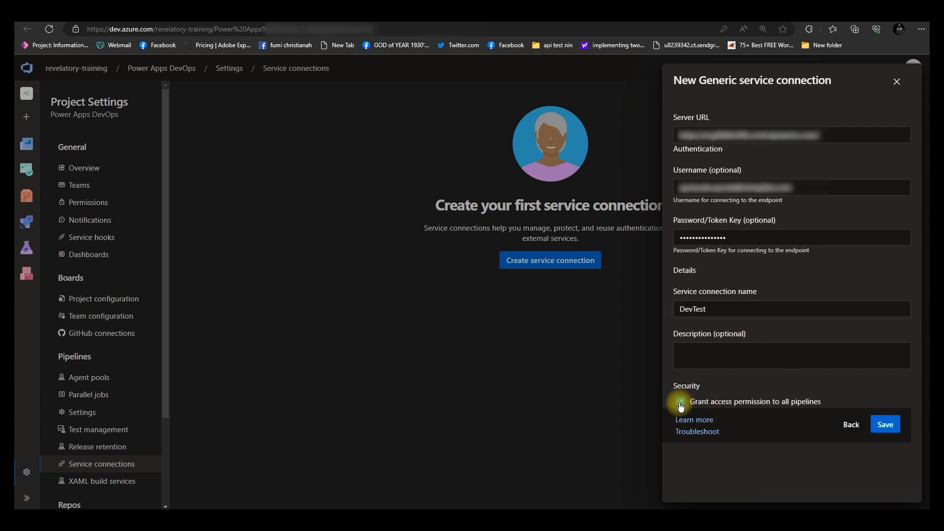
{"action": "left_click", "coordinate": [883, 424]}
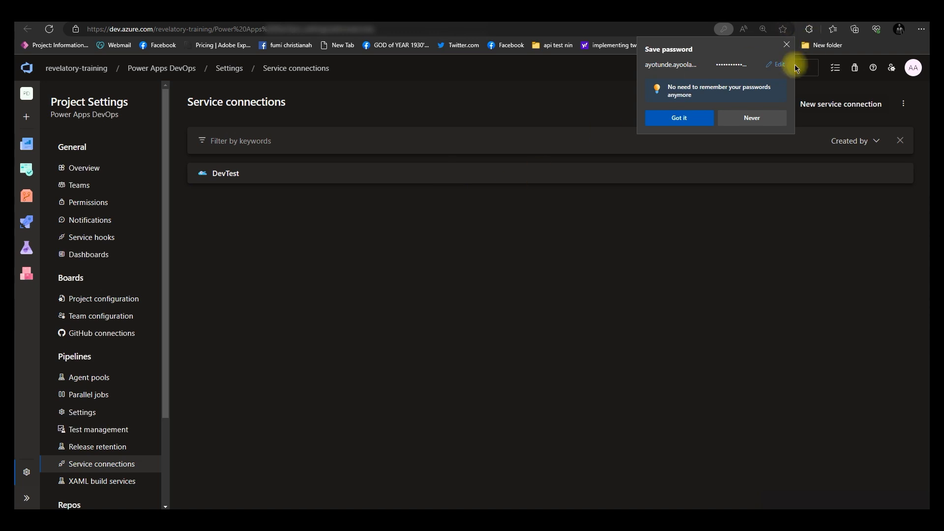
{"action": "left_click", "coordinate": [786, 45]}
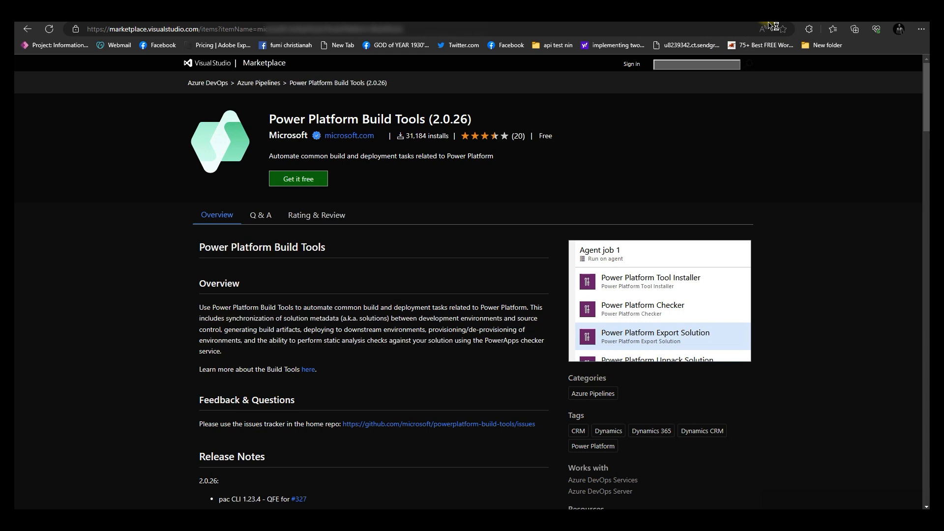
{"action": "left_click", "coordinate": [769, 25]}
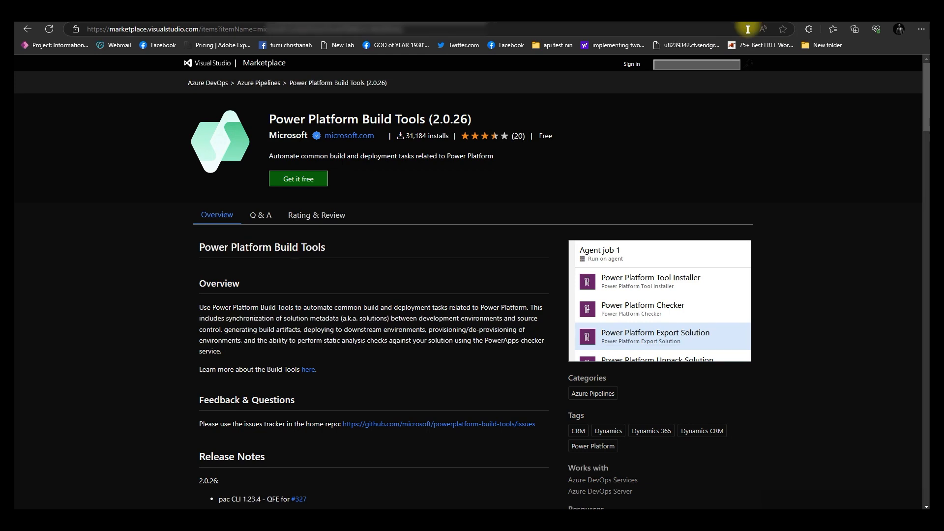
{"action": "left_click", "coordinate": [665, 25]}
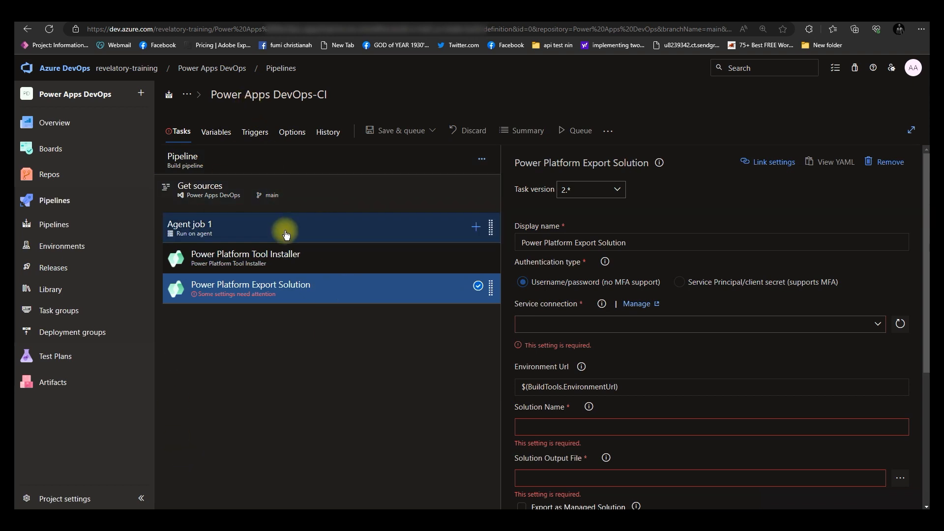
Select the DevTest service connection for the Power Platform Export Solution task
{"action": "left_click", "coordinate": [879, 323]}
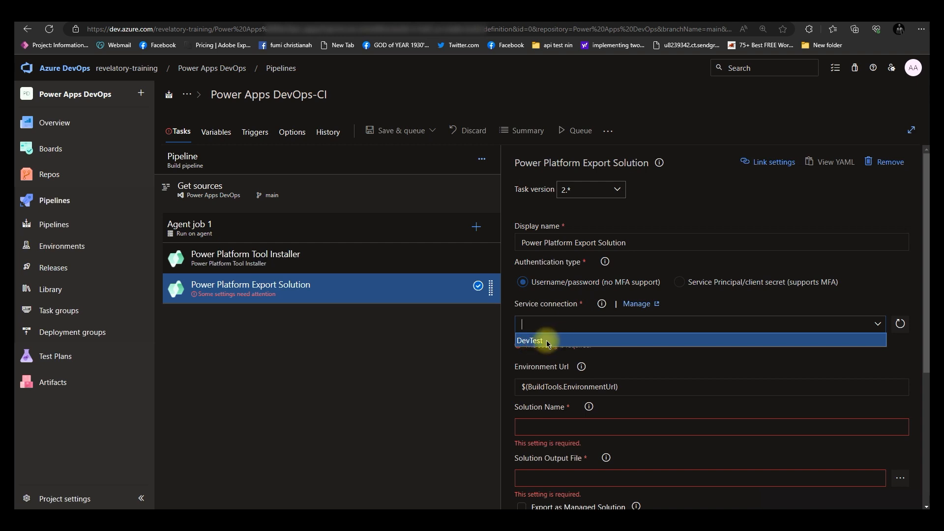
{"action": "left_click", "coordinate": [547, 341]}
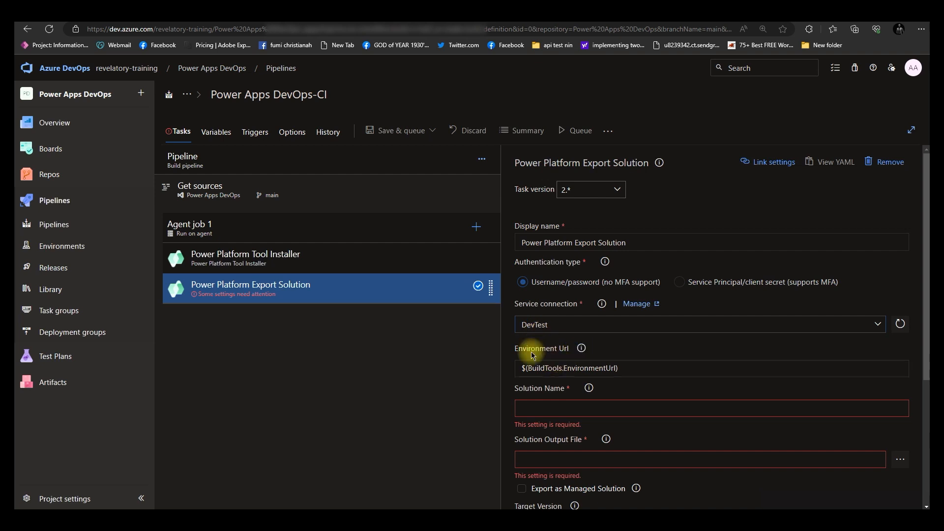
{"action": "left_click_drag", "start_coordinate": [630, 373], "coordinate": [476, 367]}
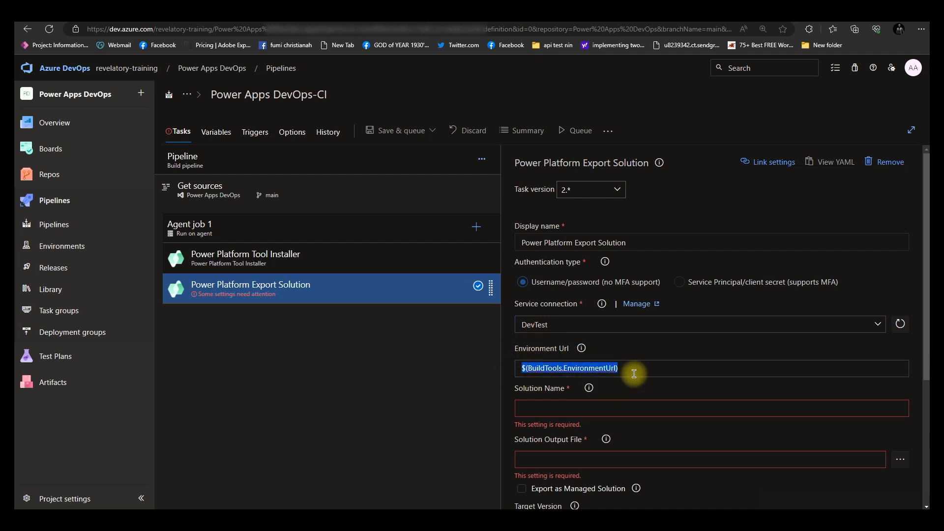
Set the export task's Solution Name to $(SolutionName)
{"action": "left_click", "coordinate": [571, 410]}
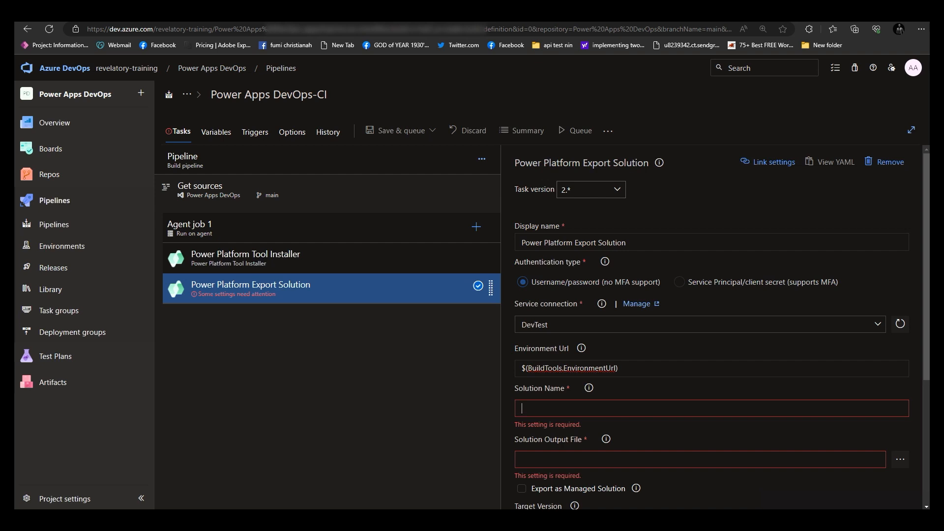
{"action": "type", "text": "$"}
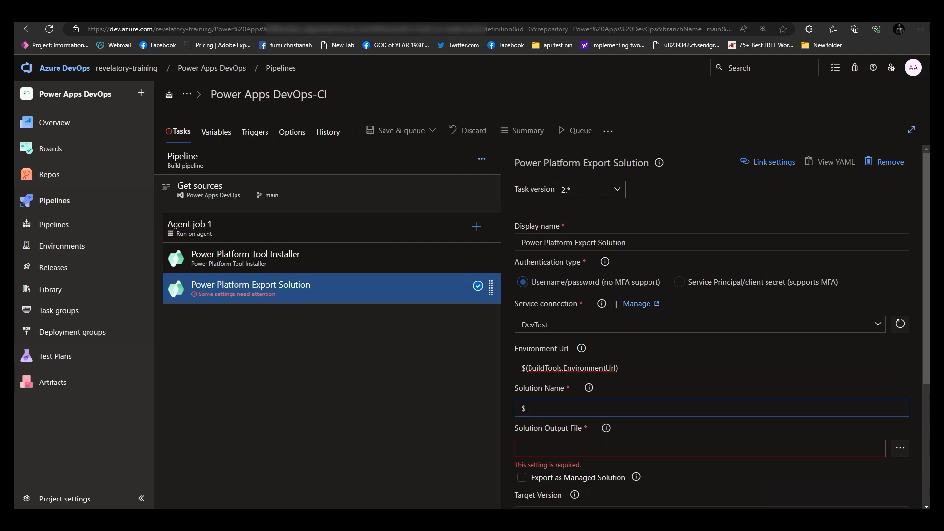
{"action": "type", "text": "(SolutionName)"}
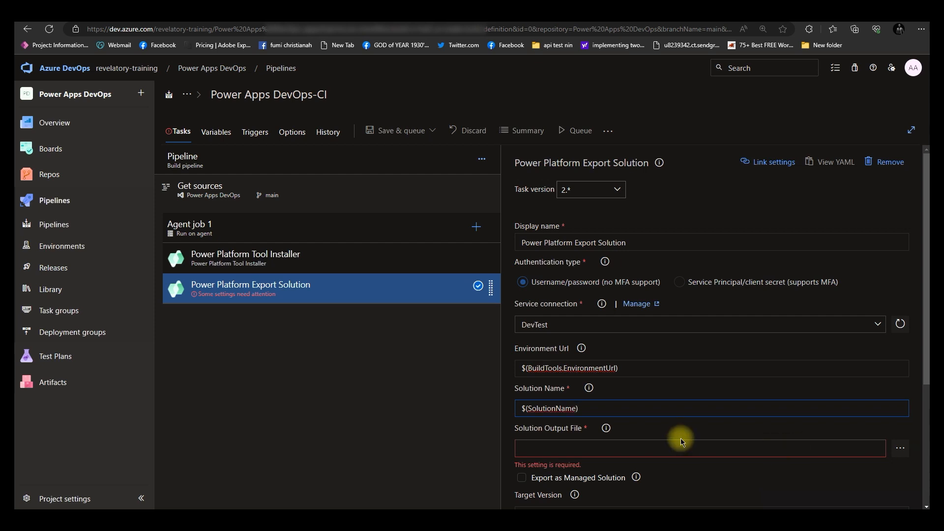
Set the Solution Output File to $(Build.ArtifactStagingDirectory)\$(SolutionName).zip
{"action": "scroll", "coordinate": [680, 438], "scroll_direction": "down", "scroll_amount": 3}
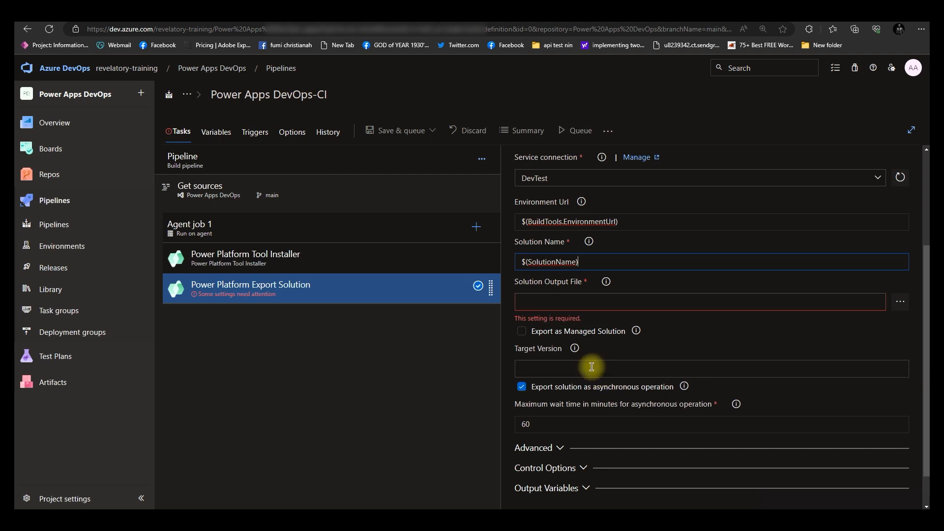
{"action": "left_click", "coordinate": [572, 304]}
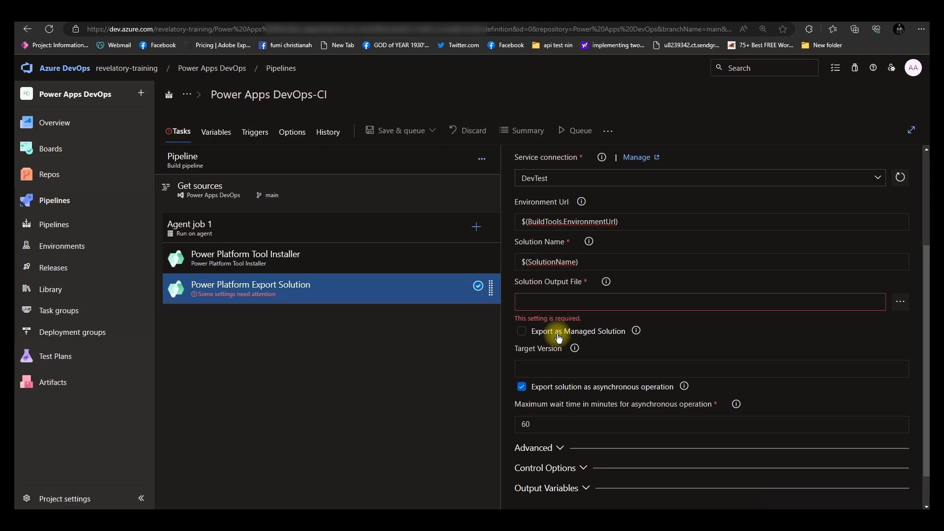
{"action": "left_click", "coordinate": [543, 303]}
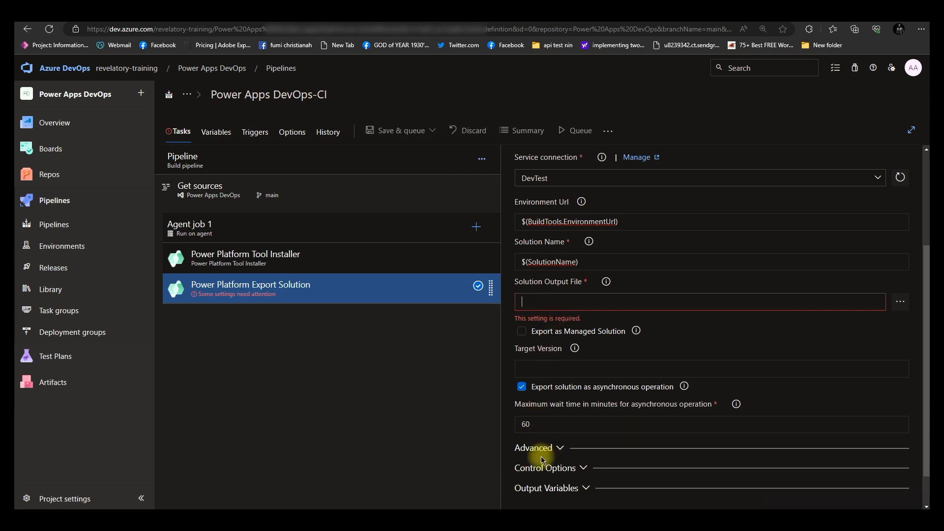
{"action": "type", "text": "$("}
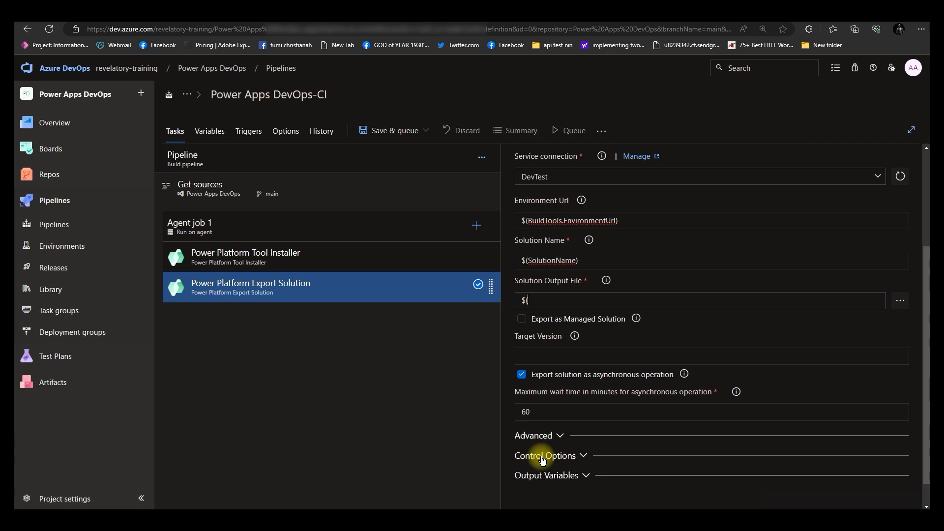
{"action": "type", "text": "Build"}
{"action": "type", "text": ".ArtifactStagingDirec"}
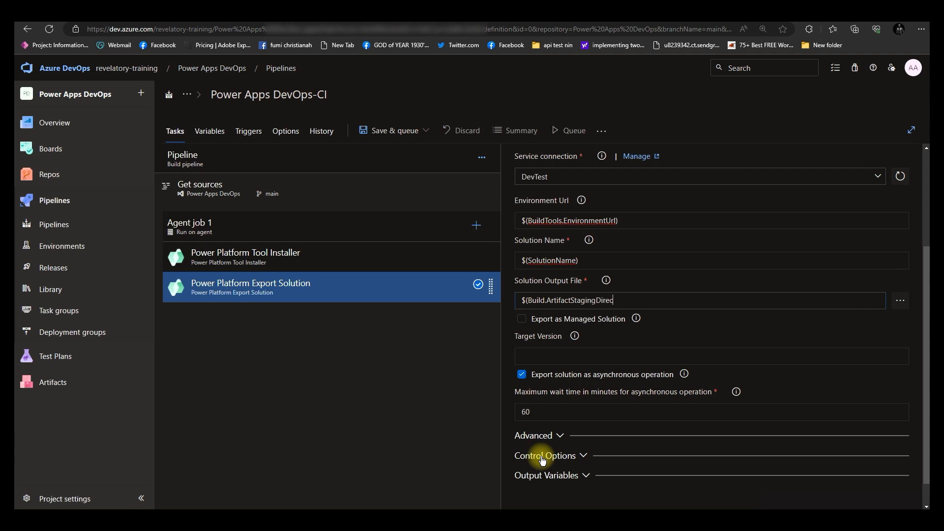
{"action": "type", "text": "tory)\\$(SolutionName"}
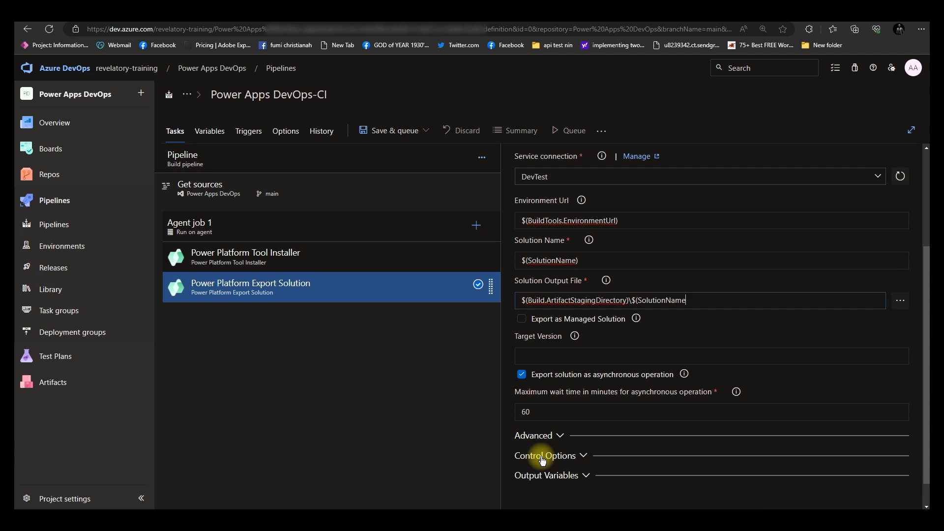
{"action": "type", "text": ").zip"}
Clear the export task's Environment Url field
{"action": "left_click", "coordinate": [555, 435]}
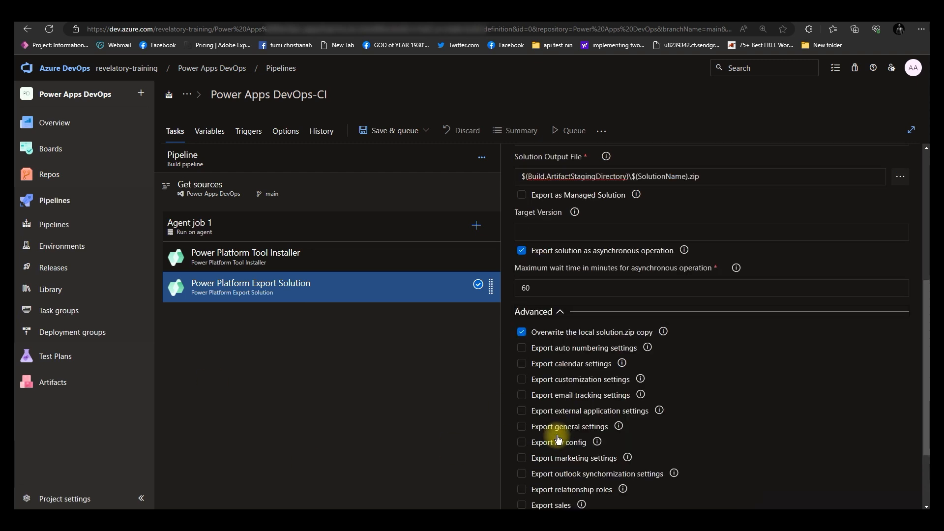
{"action": "left_click", "coordinate": [559, 312]}
{"action": "scroll", "coordinate": [569, 246], "scroll_direction": "up", "scroll_amount": 3}
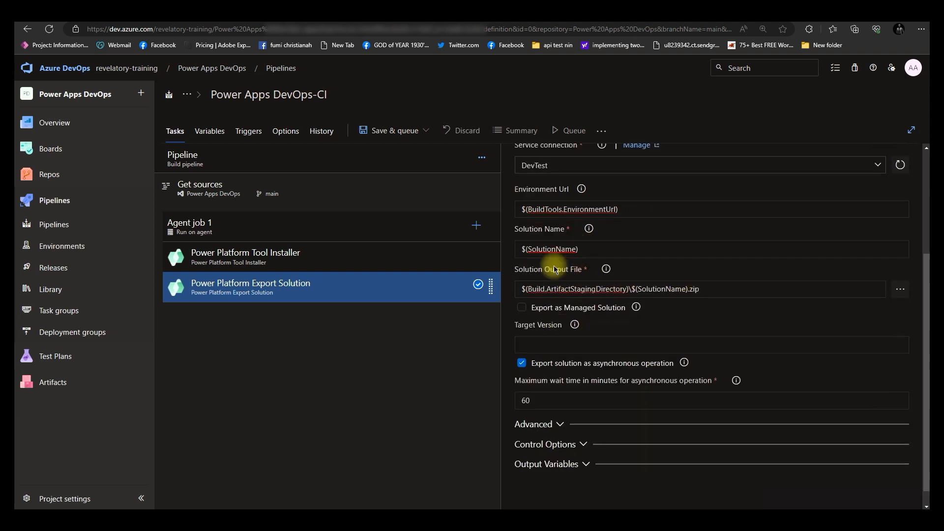
{"action": "left_click_drag", "start_coordinate": [642, 341], "coordinate": [503, 339]}
{"action": "key", "text": "BackSpace"}
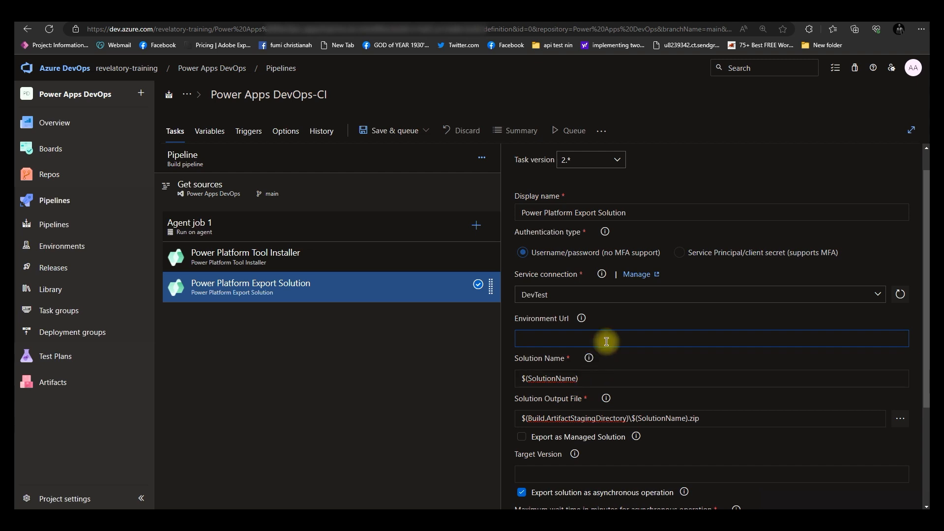
{"action": "scroll", "coordinate": [606, 337], "scroll_direction": "down", "scroll_amount": 3}
{"action": "scroll", "coordinate": [599, 243], "scroll_direction": "up", "scroll_amount": 3}
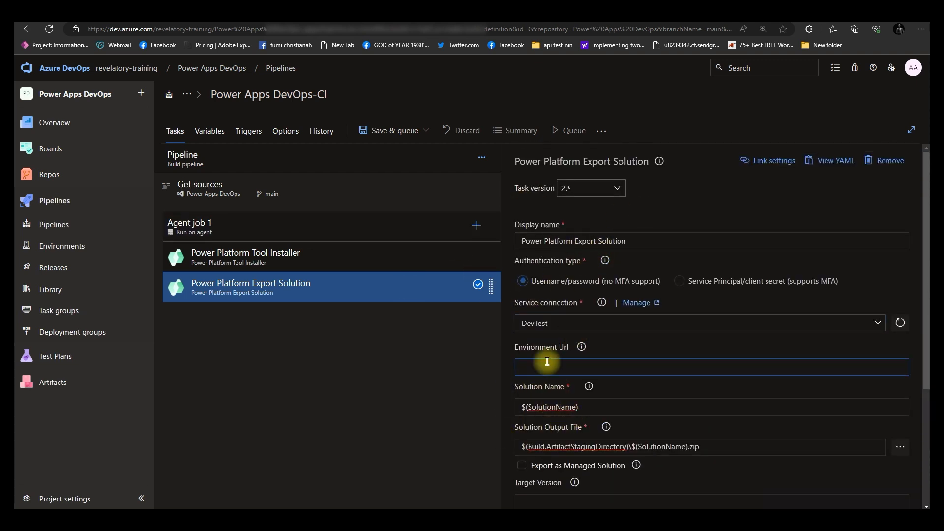
Save the build pipeline in the root folder without a comment
{"action": "left_click", "coordinate": [414, 130]}
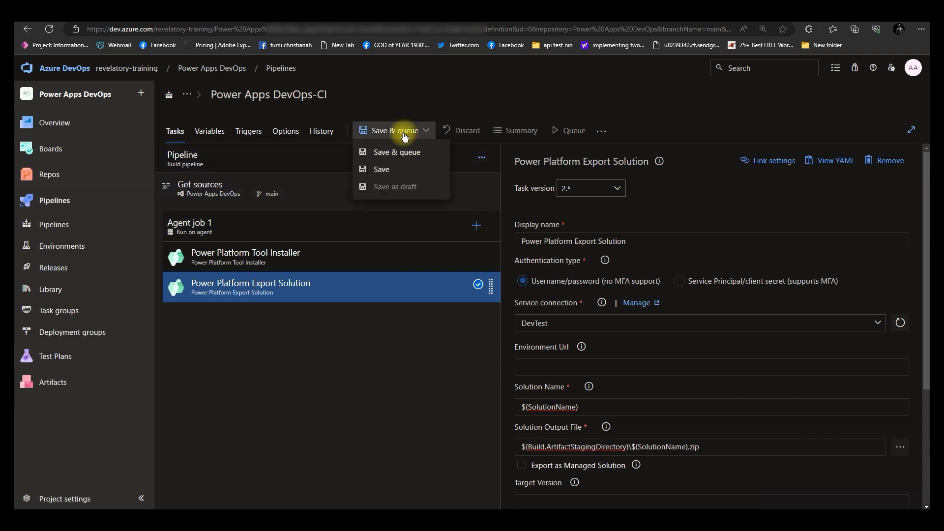
{"action": "left_click", "coordinate": [388, 169]}
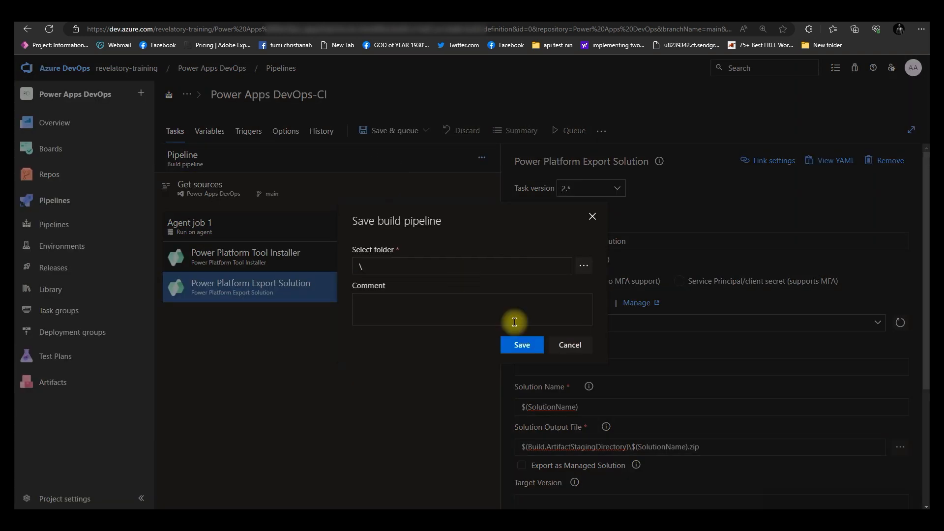
{"action": "left_click", "coordinate": [523, 345]}
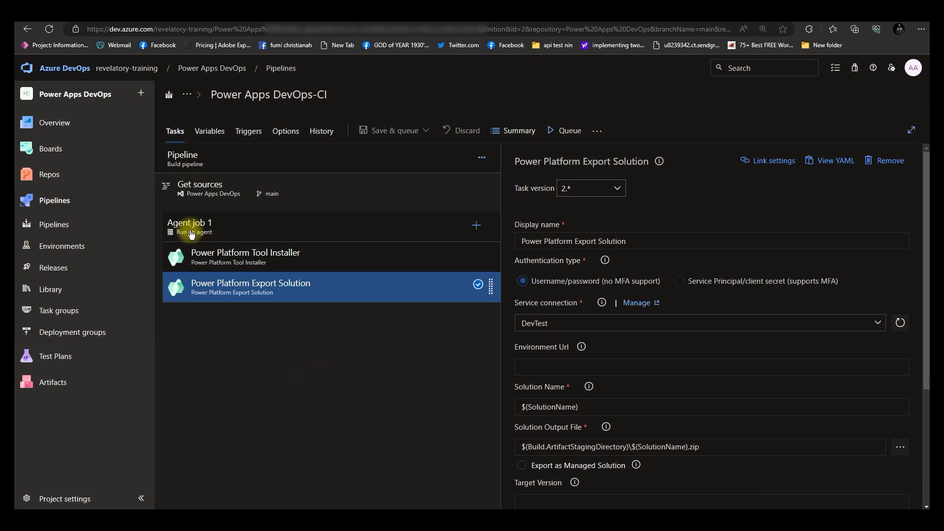
Search the task list for power platform and add the Power Platform Unpack Solution task to Agent job 1
{"action": "left_click", "coordinate": [475, 227]}
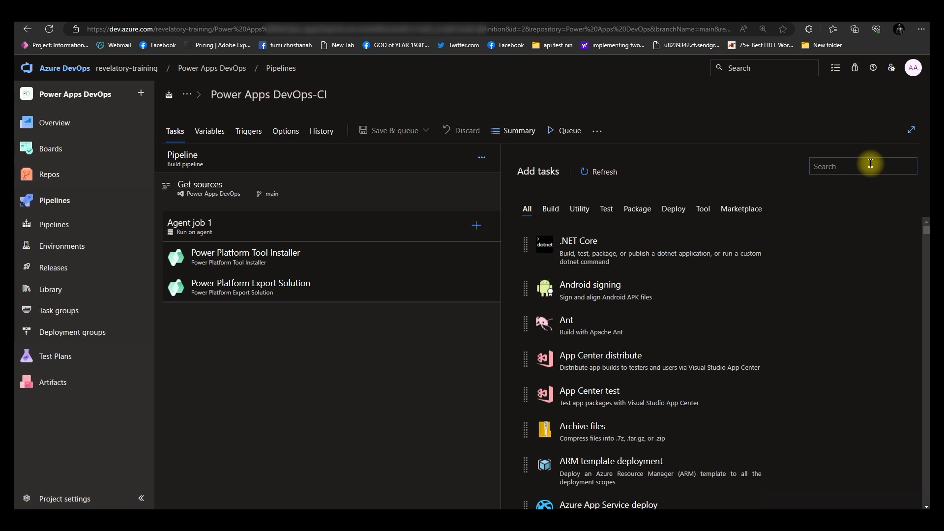
{"action": "type", "text": "power platform"}
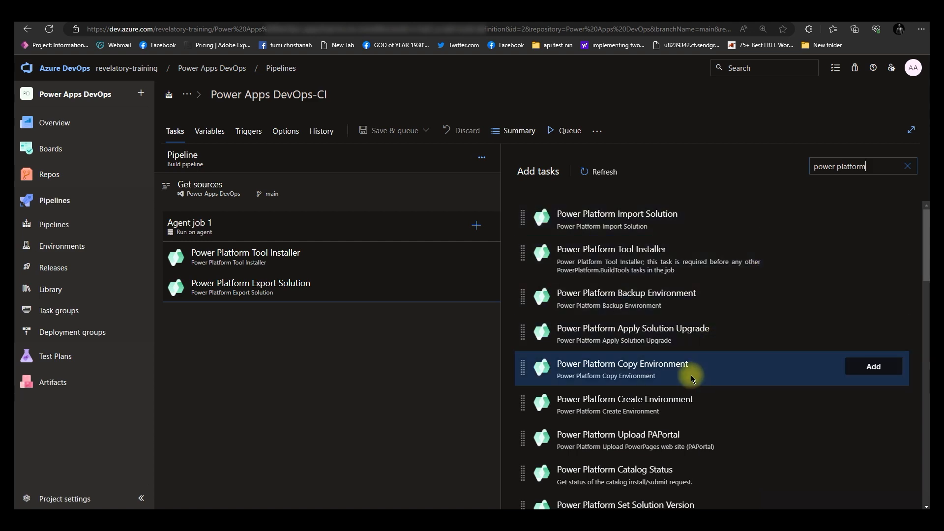
{"action": "scroll", "coordinate": [686, 381], "scroll_direction": "down", "scroll_amount": 3}
{"action": "scroll", "coordinate": [686, 381], "scroll_direction": "down", "scroll_amount": 1}
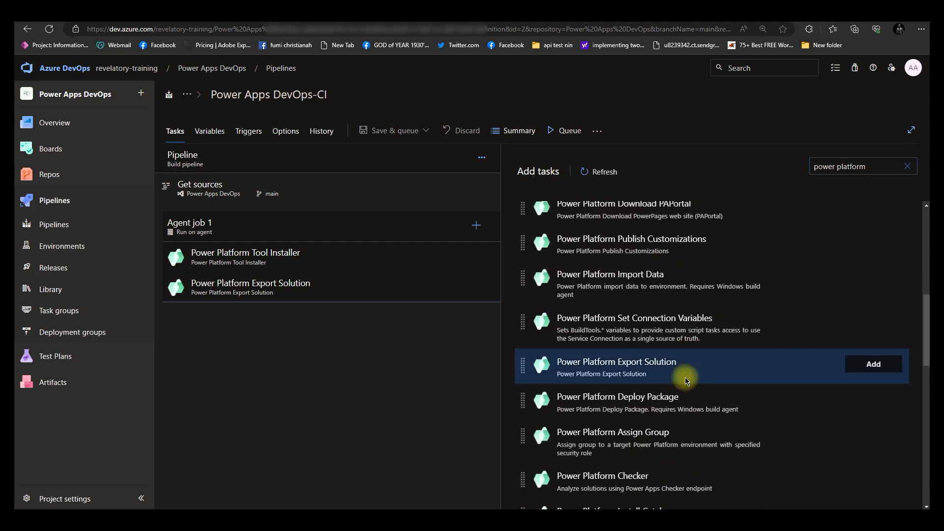
{"action": "scroll", "coordinate": [686, 382], "scroll_direction": "down", "scroll_amount": 4}
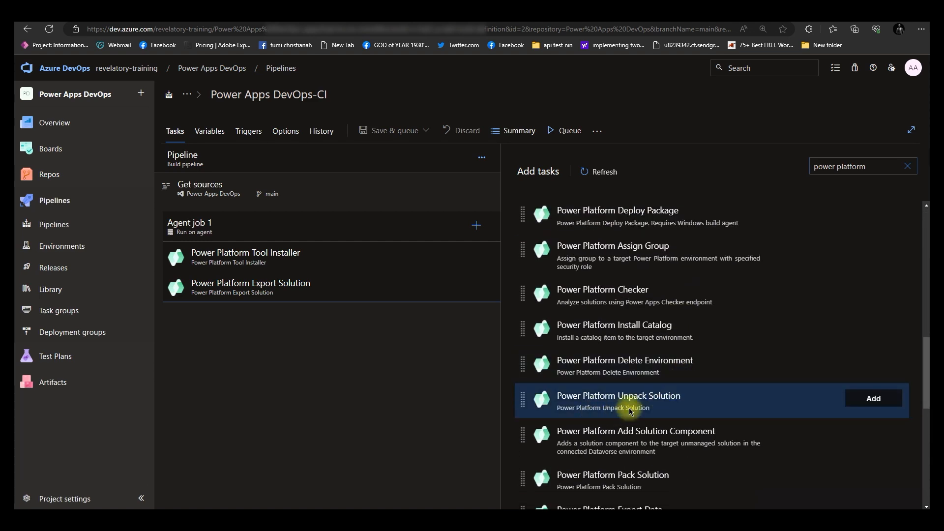
{"action": "left_click", "coordinate": [867, 396]}
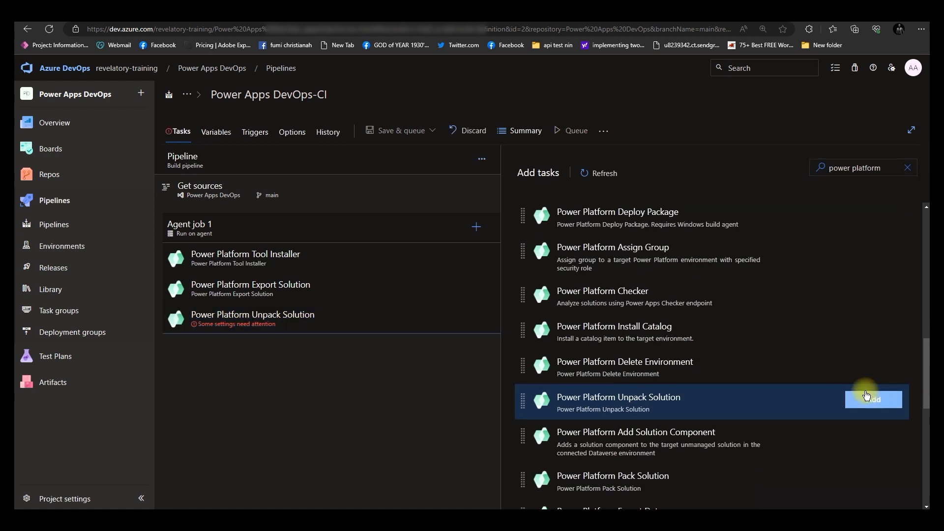
Copy the export task's Solution Output File path and paste it as the Unpack Solution task's Solution Input File
{"action": "left_click", "coordinate": [342, 325]}
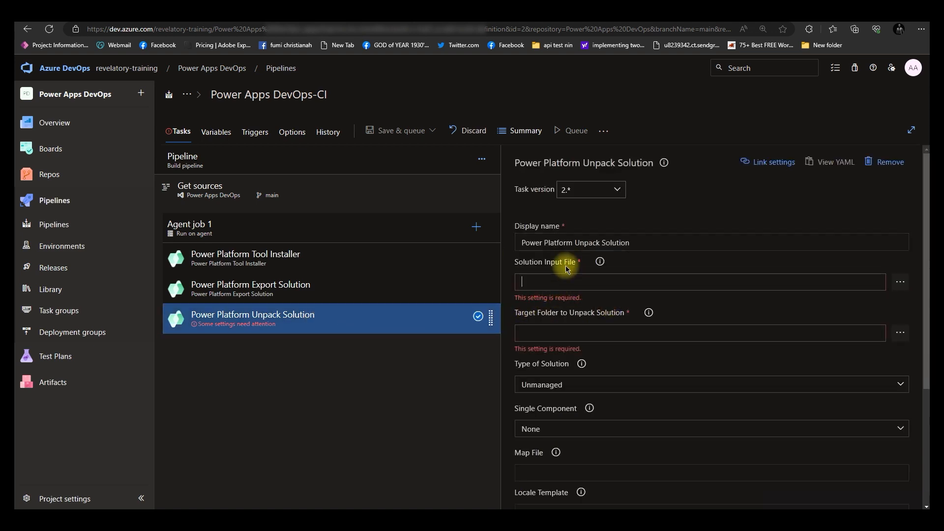
{"action": "left_click", "coordinate": [264, 294]}
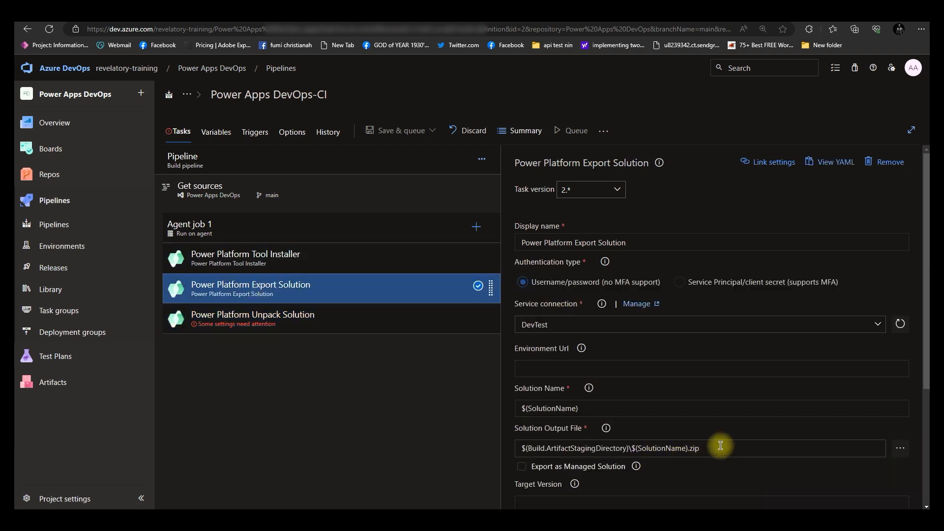
{"action": "left_click_drag", "start_coordinate": [719, 447], "coordinate": [510, 460]}
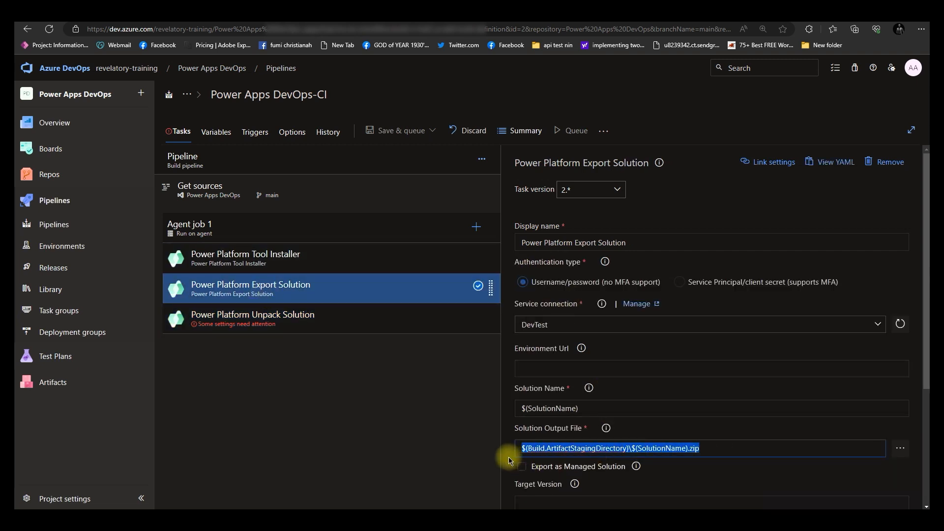
{"action": "right_click", "coordinate": [593, 450]}
{"action": "left_click", "coordinate": [390, 363]}
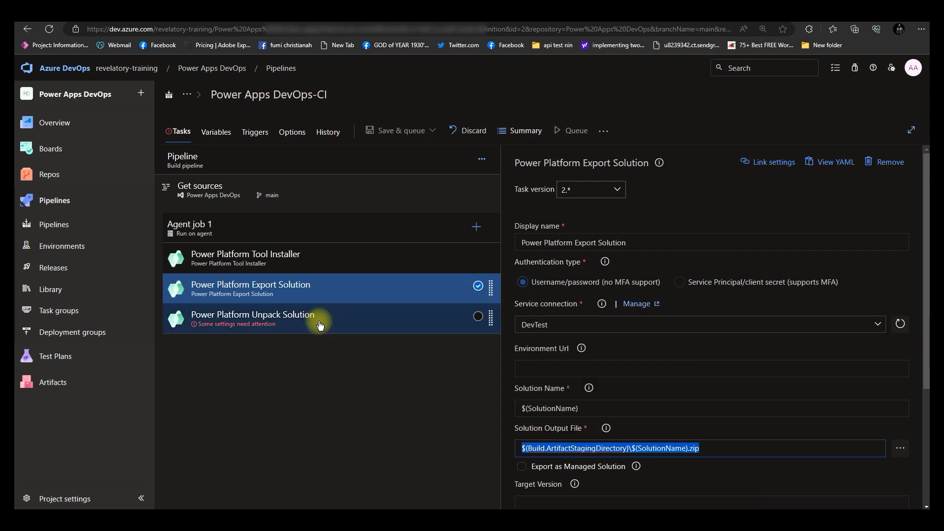
{"action": "left_click", "coordinate": [319, 325]}
{"action": "right_click", "coordinate": [568, 282]}
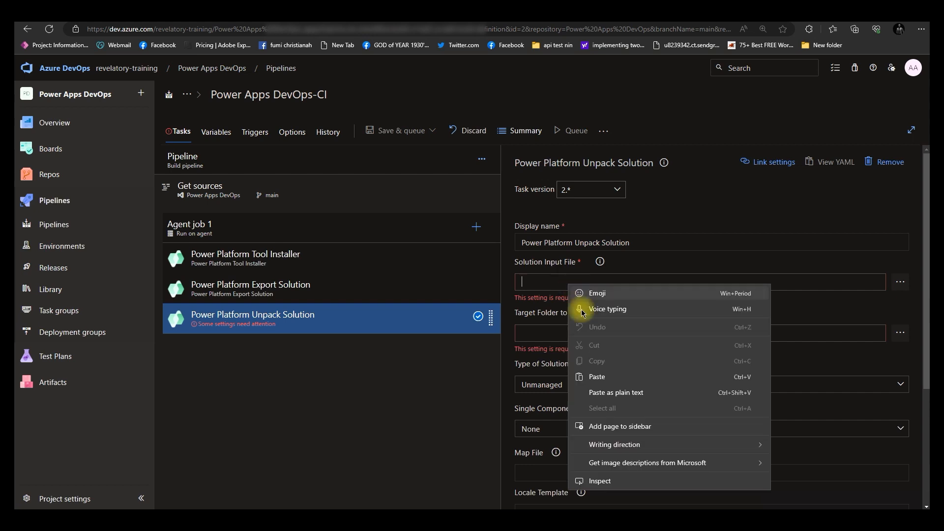
{"action": "left_click", "coordinate": [603, 377]}
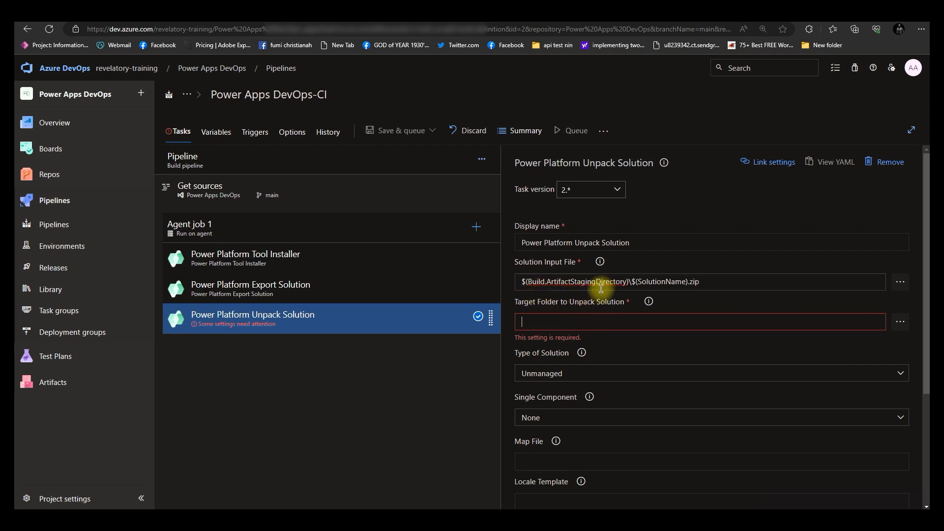
Set the Unpack Solution task's Target Folder to $(Build.SourcesDirectory)\$(SolutionName) and review the Type of Solution options
{"action": "left_click", "coordinate": [580, 328]}
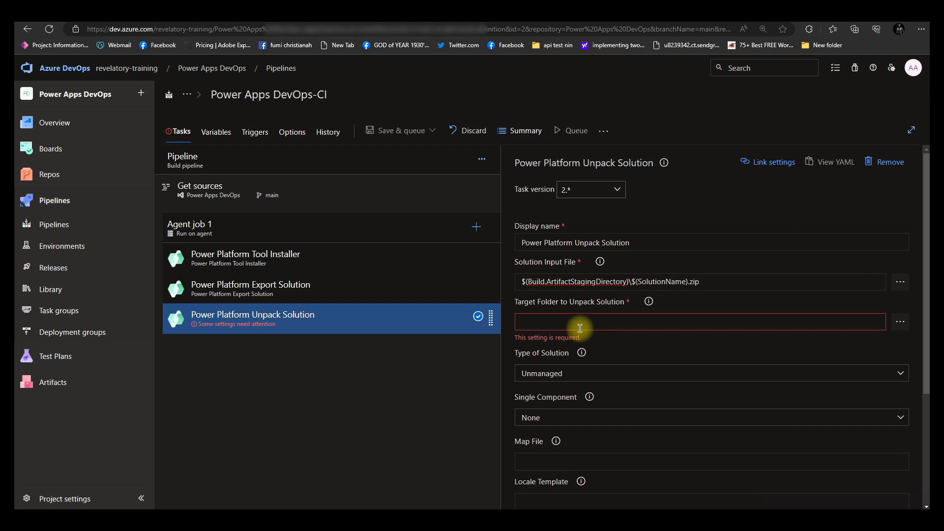
{"action": "type", "text": "$"}
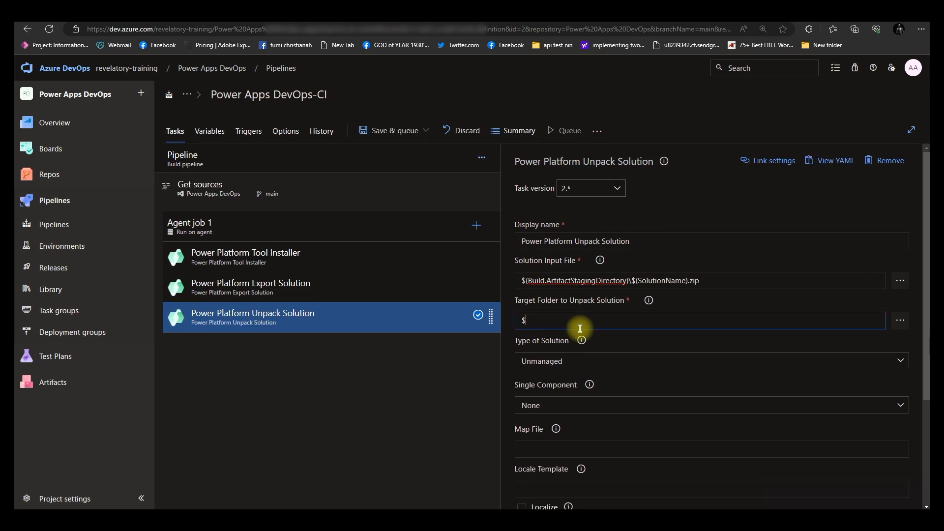
{"action": "type", "text": "(Build.SourcesDirectory)\\$(Solution"}
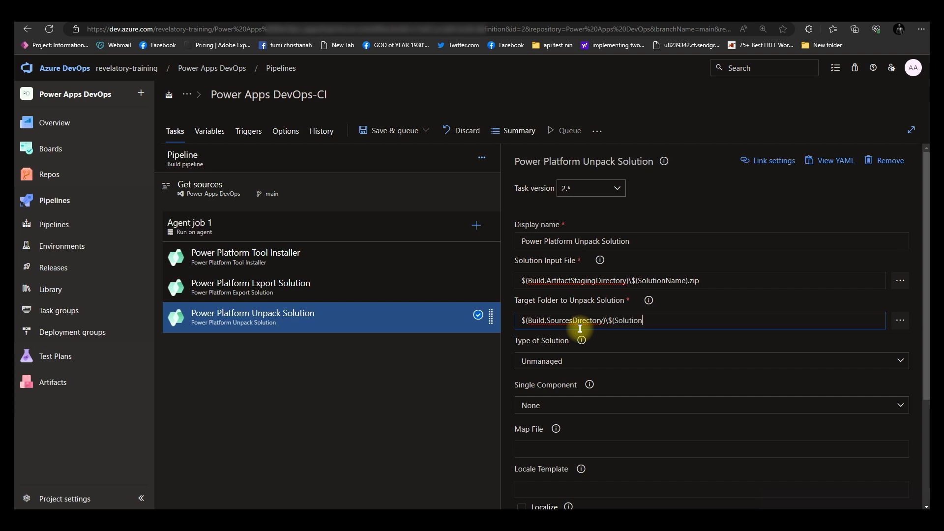
{"action": "type", "text": "Name)"}
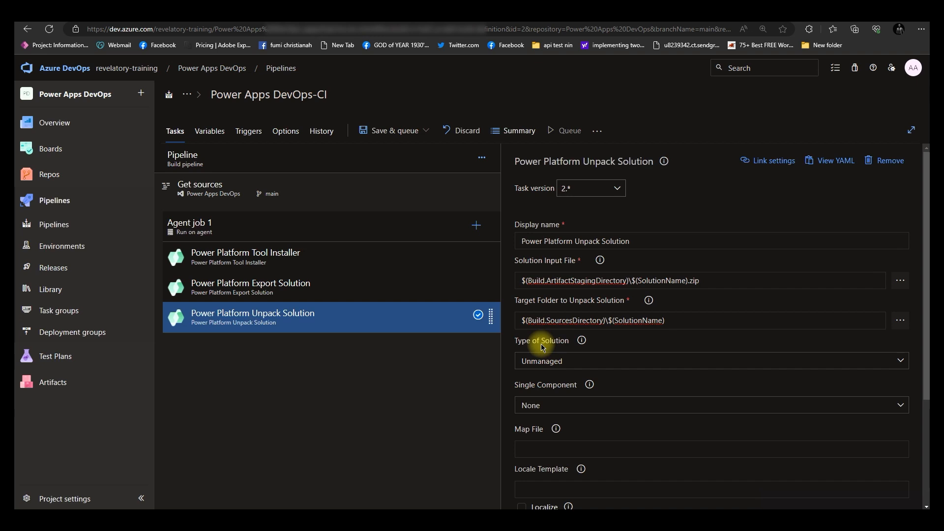
{"action": "left_click", "coordinate": [555, 363]}
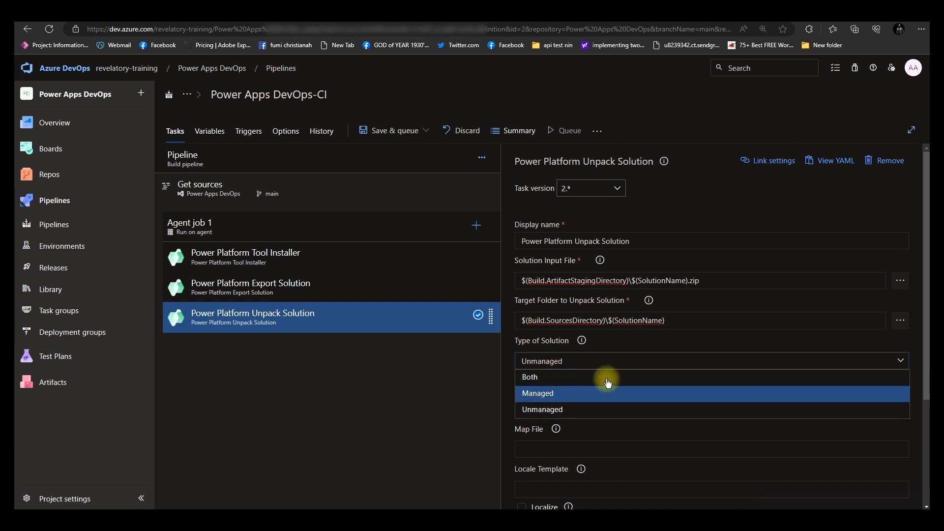
{"action": "left_click", "coordinate": [507, 361]}
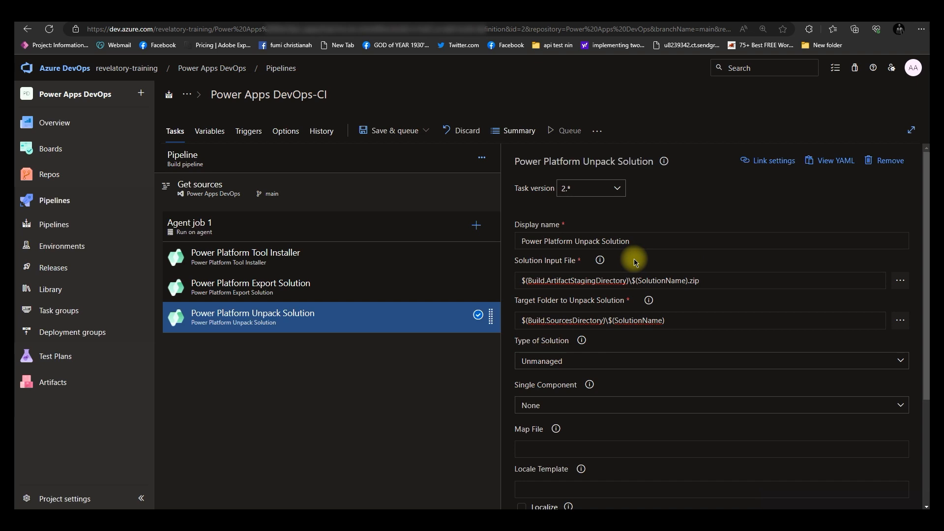
Search the task list for command and add the Command line task to Agent job 1
{"action": "left_click", "coordinate": [476, 226]}
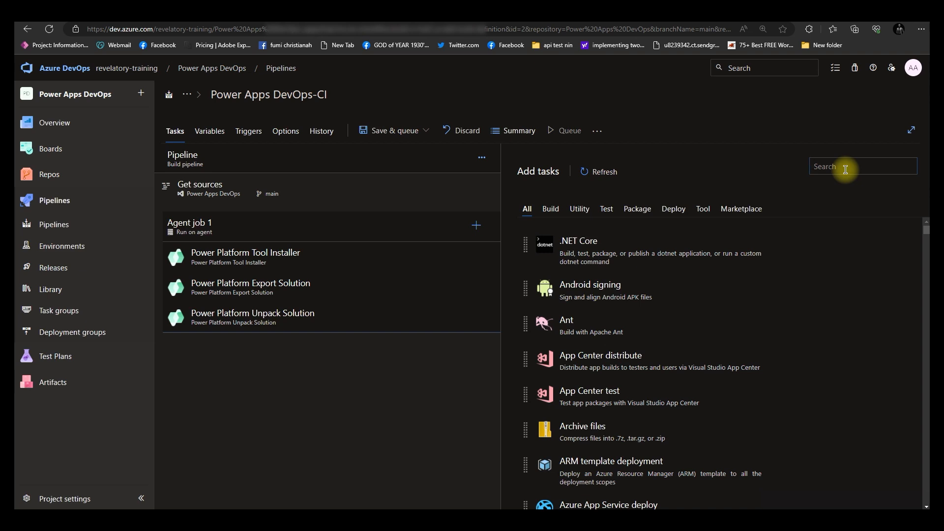
{"action": "type", "text": "comm"}
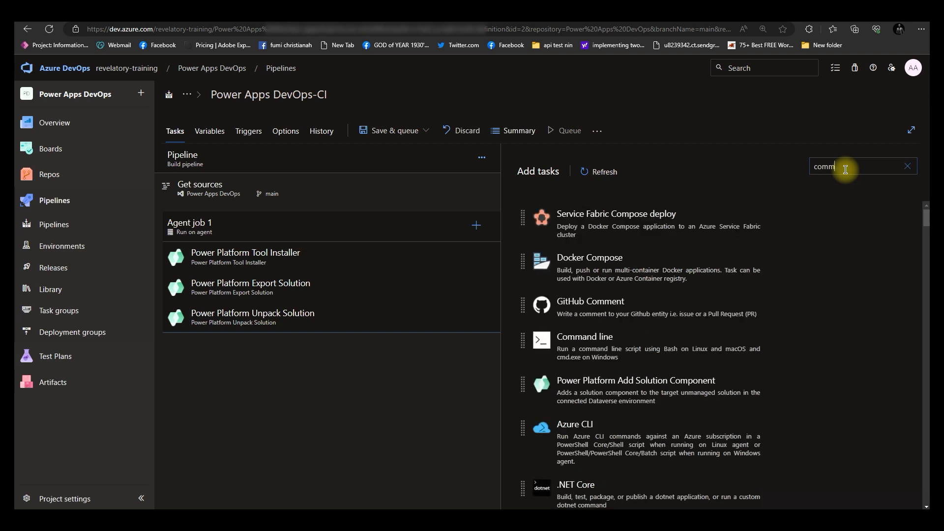
{"action": "type", "text": "and"}
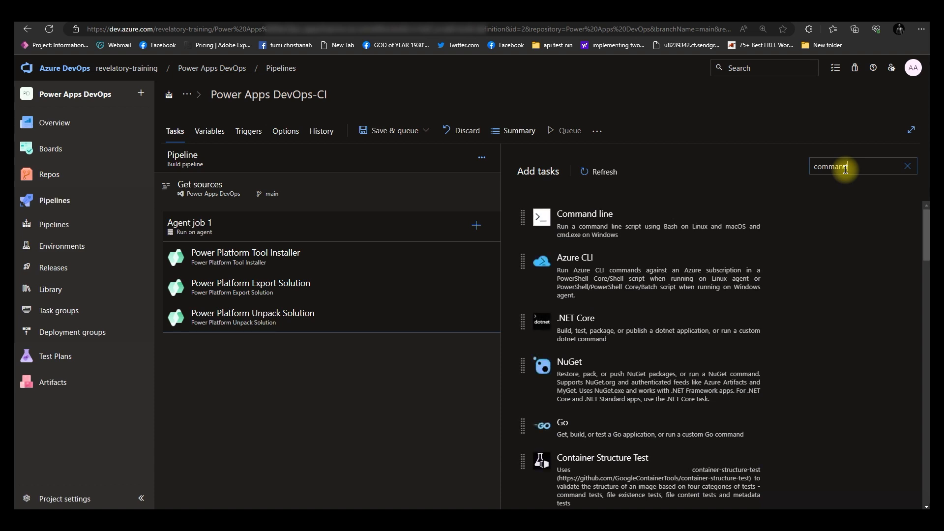
{"action": "mouse_move", "coordinate": [874, 218]}
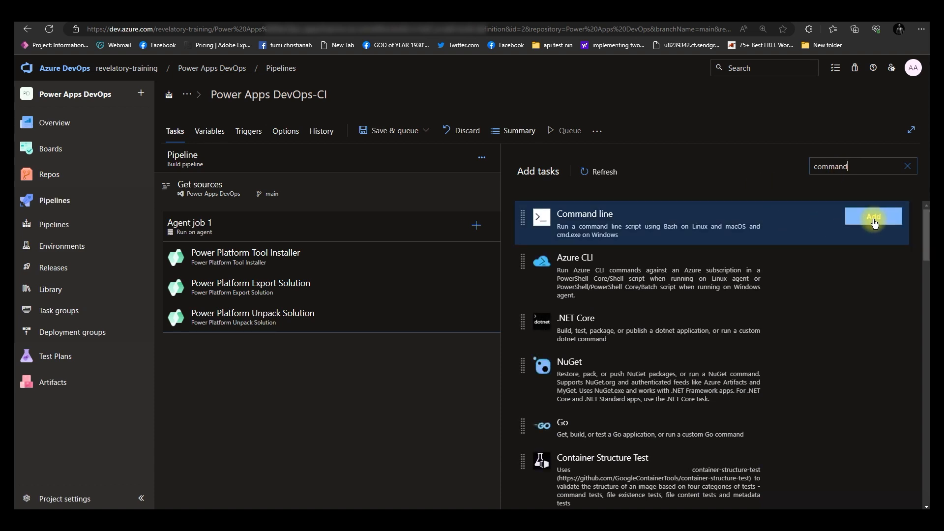
{"action": "left_click", "coordinate": [874, 220]}
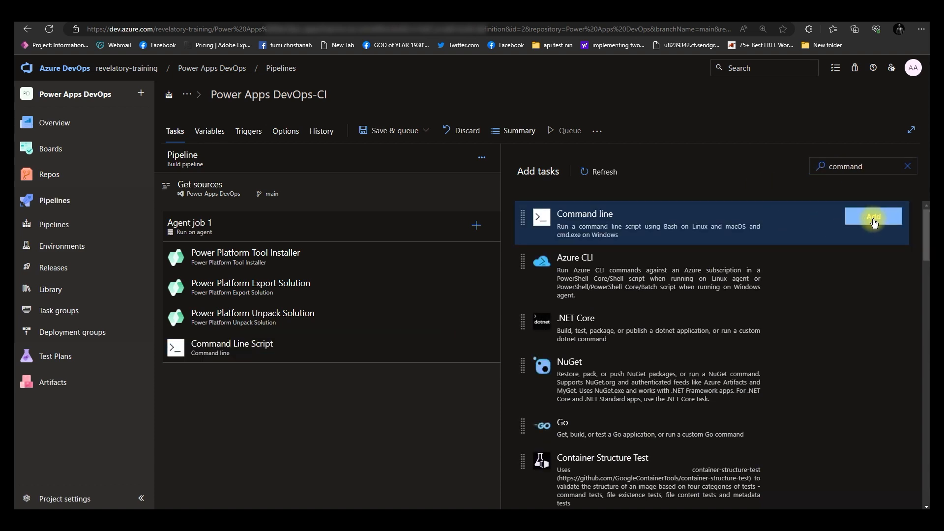
Replace the Command Line Script with echo commit all changes and git config lines for the user's e-mail and user.name "Automatic Build"
{"action": "left_click", "coordinate": [276, 364]}
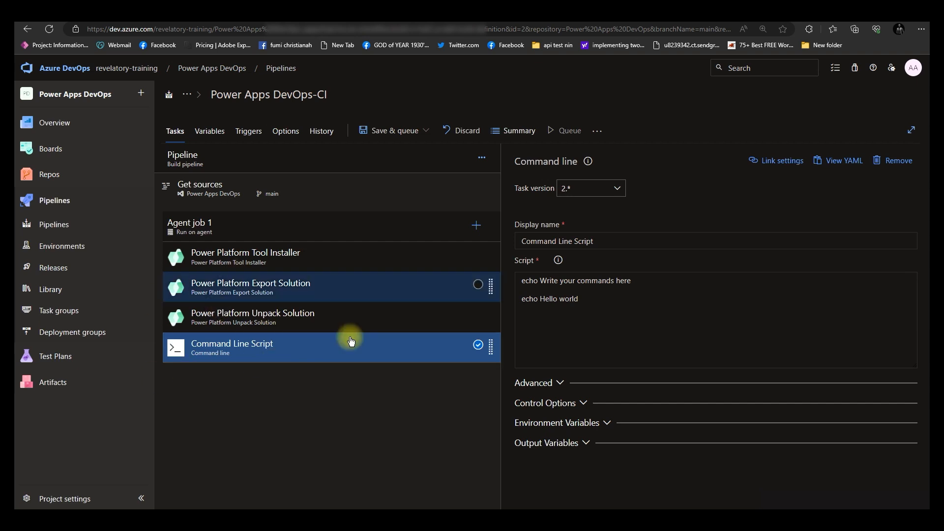
{"action": "left_click_drag", "start_coordinate": [580, 299], "coordinate": [518, 278]}
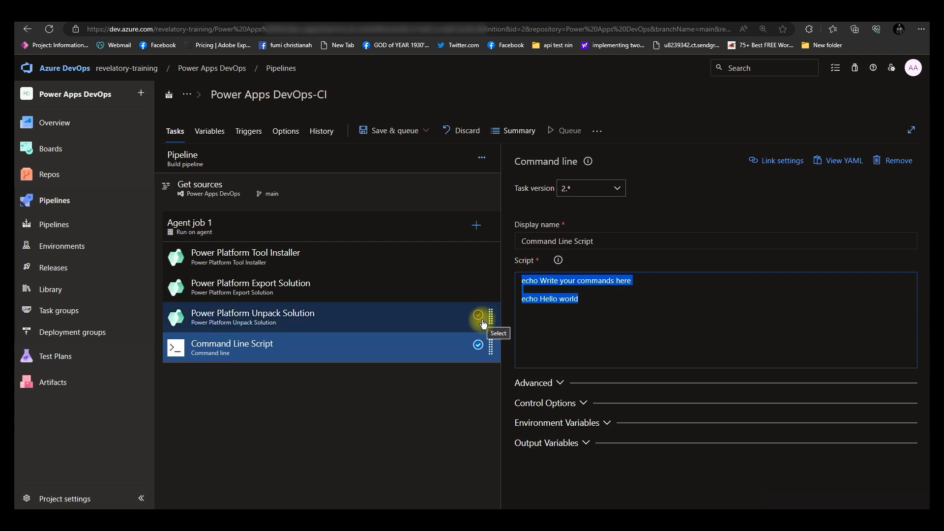
{"action": "type", "text": "echo"}
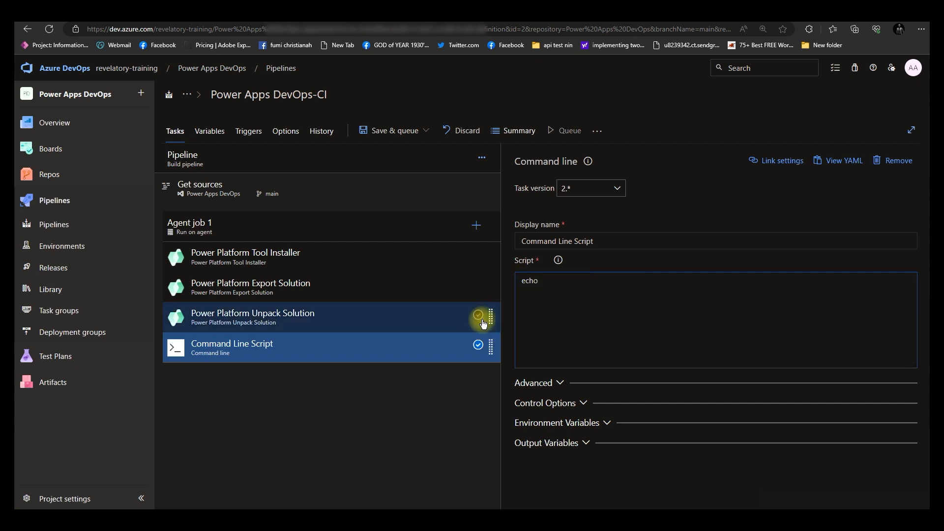
{"action": "type", "text": " com"}
{"action": "type", "text": "mit"}
{"action": "type", "text": " all changes "}
{"action": "type", "text": "git"}
{"action": "type", "text": " con"}
{"action": "type", "text": "fig "}
{"action": "type", "text": "u"}
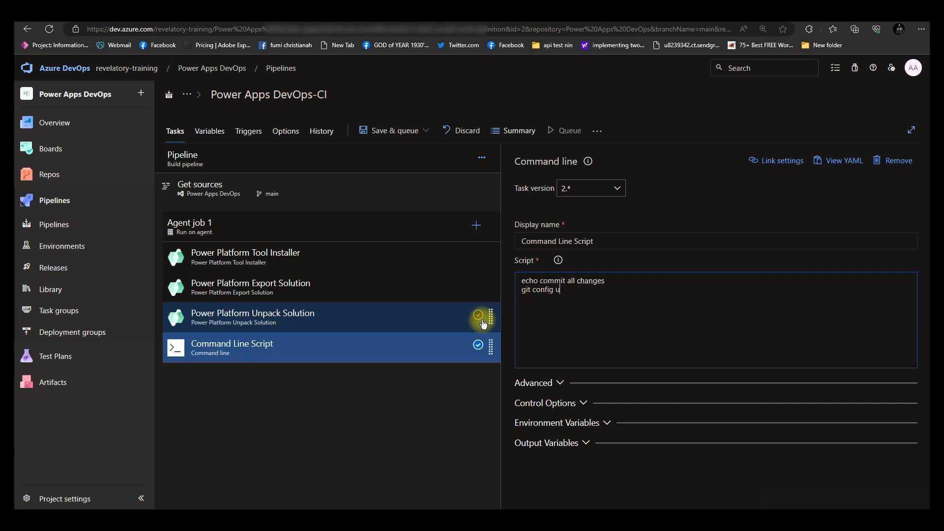
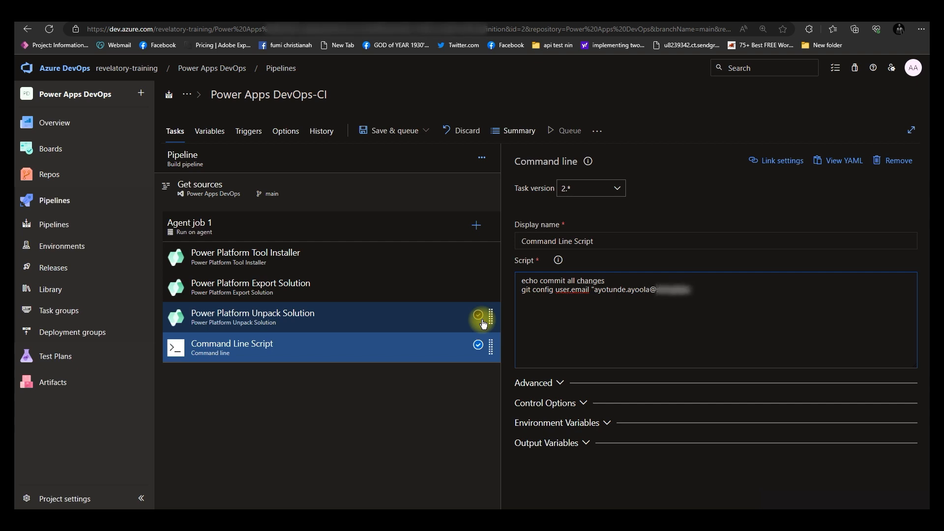
{"action": "type", "text": "git "}
{"action": "type", "text": "config"}
{"action": "type", "text": " user"}
{"action": "type", "text": ".name"}
{"action": "type", "text": " \"Ay"}
{"action": "key", "text": "BackSpace"}
{"action": "type", "text": "utomat"}
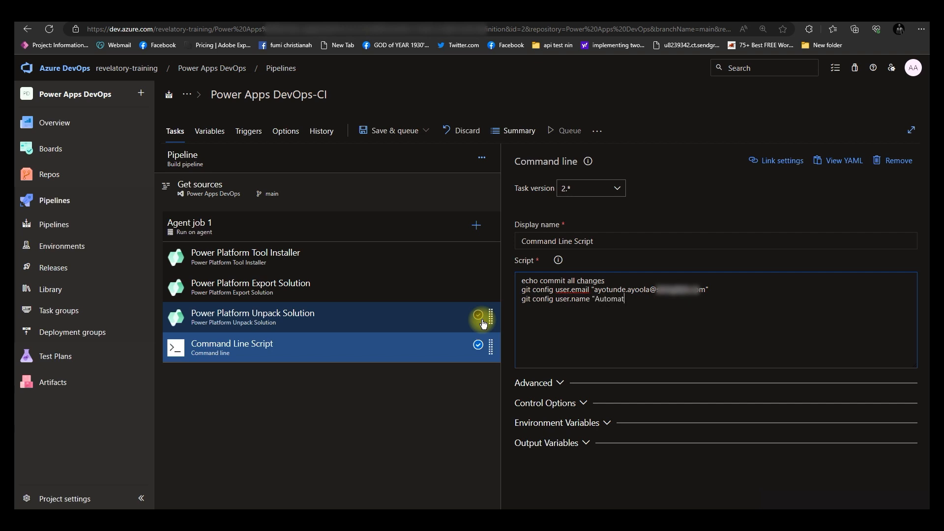
{"action": "type", "text": "ic Build\" "}
{"action": "type", "text": "git"}
{"action": "type", "text": " check"}
{"action": "type", "text": "out main"}
Add script lines git checkout main, git add --all, git commit -m "solution init" and echo push code to new repo
{"action": "key", "text": "Return"}
{"action": "type", "text": "gid"}
{"action": "key", "text": "BackSpace"}
{"action": "type", "text": "t add"}
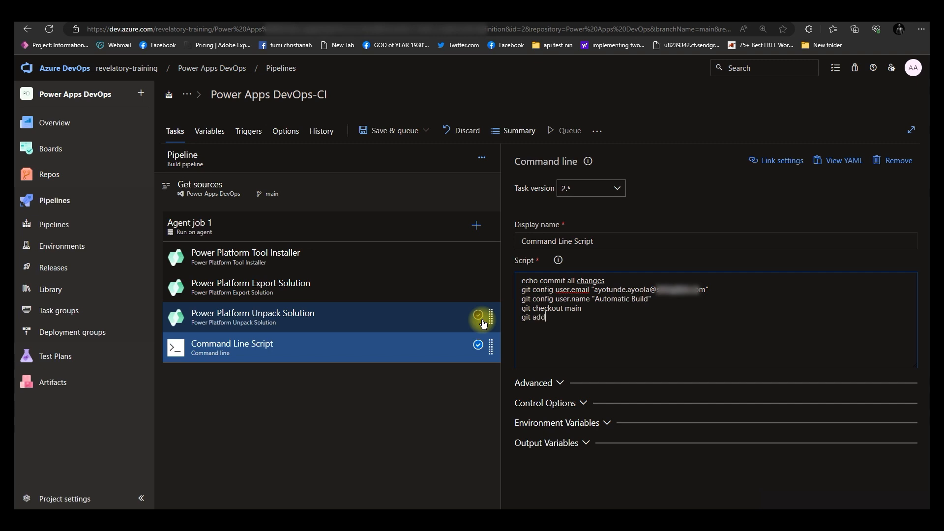
{"action": "type", "text": " --all"}
{"action": "key", "text": "Return"}
{"action": "type", "text": "git commit -m \"solution init"}
{"action": "key", "text": "Return"}
{"action": "type", "text": "echo push"}
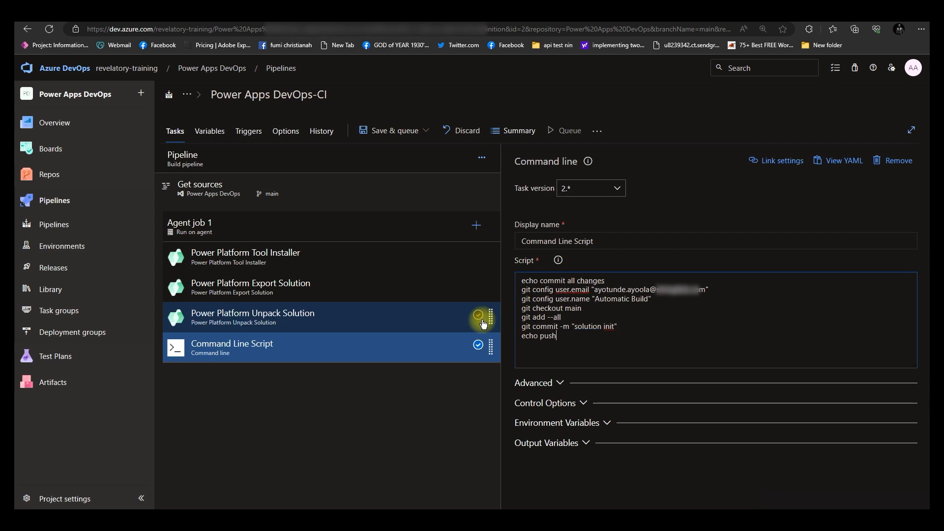
{"action": "type", "text": " code"}
{"action": "type", "text": " to "}
{"action": "type", "text": "new repo "}
{"action": "type", "text": "git "}
{"action": "type", "text": "-c"}
{"action": "type", "text": " http"}
{"action": "type", "text": ".extr"}
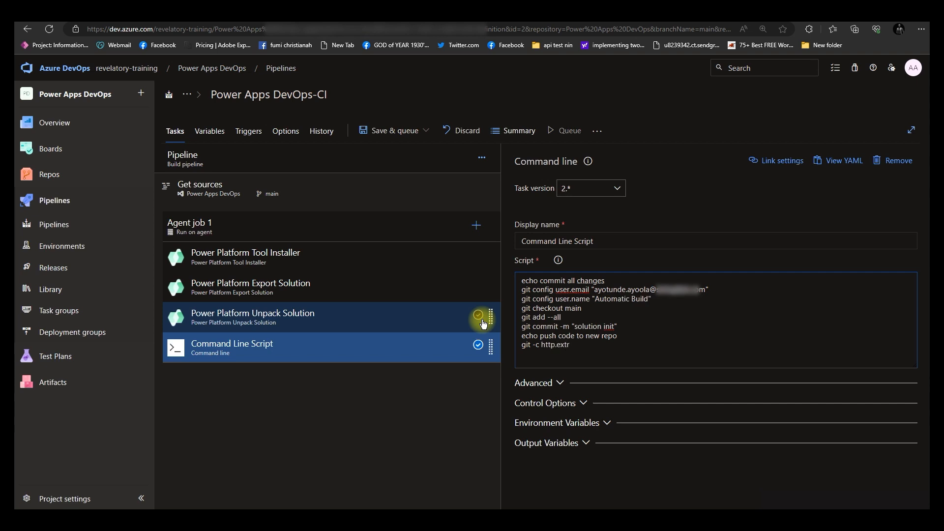
{"action": "type", "text": "aheader=\"AUTHORIZATION"}
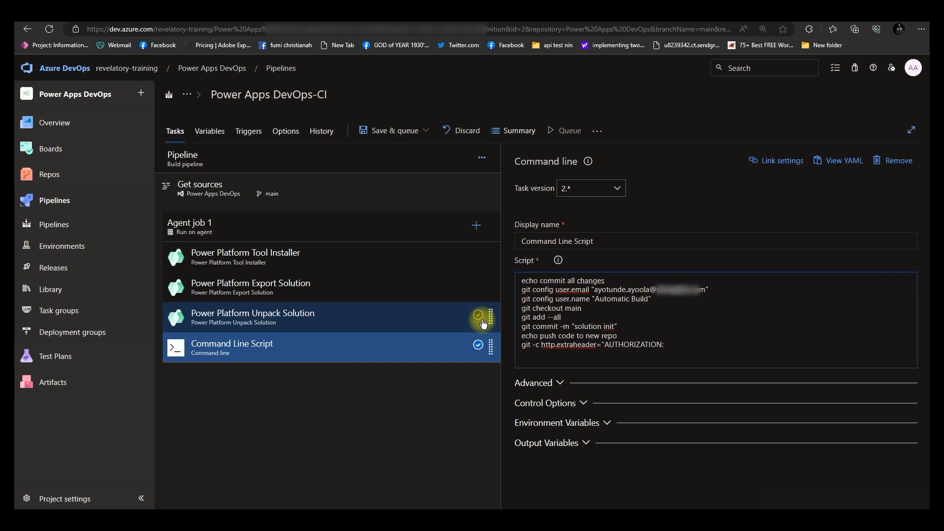
{"action": "type", "text": ": bearer $(System.AccessToke"}
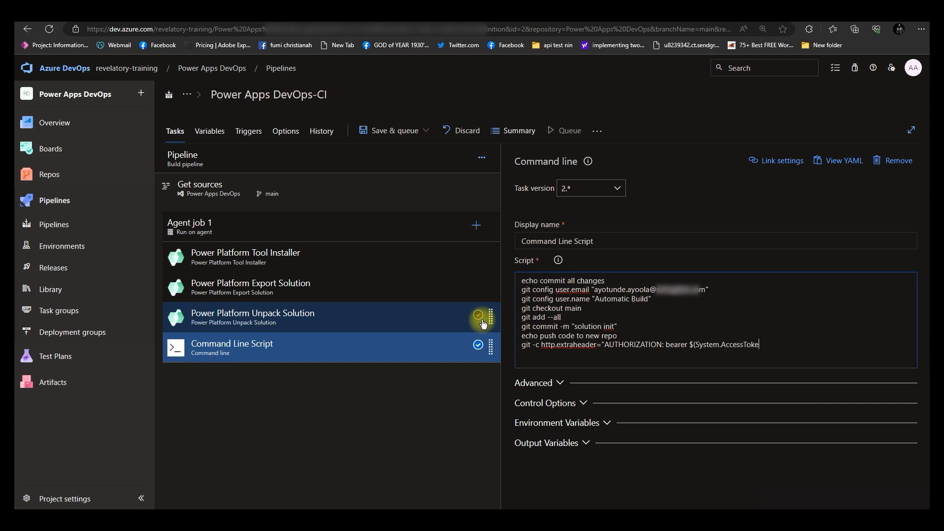
{"action": "type", "text": "n)\" push origin main"}
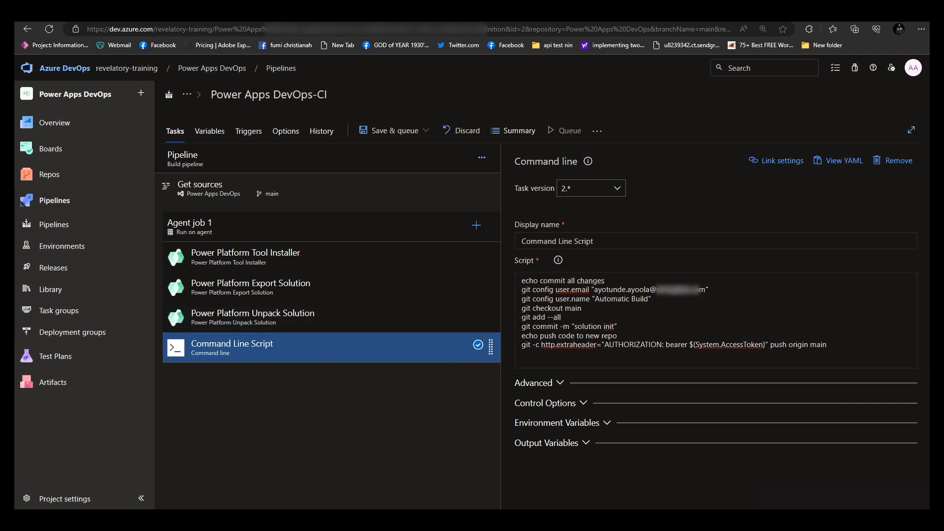
Examine the script and the Agent job 1 settings
{"action": "left_click", "coordinate": [564, 279]}
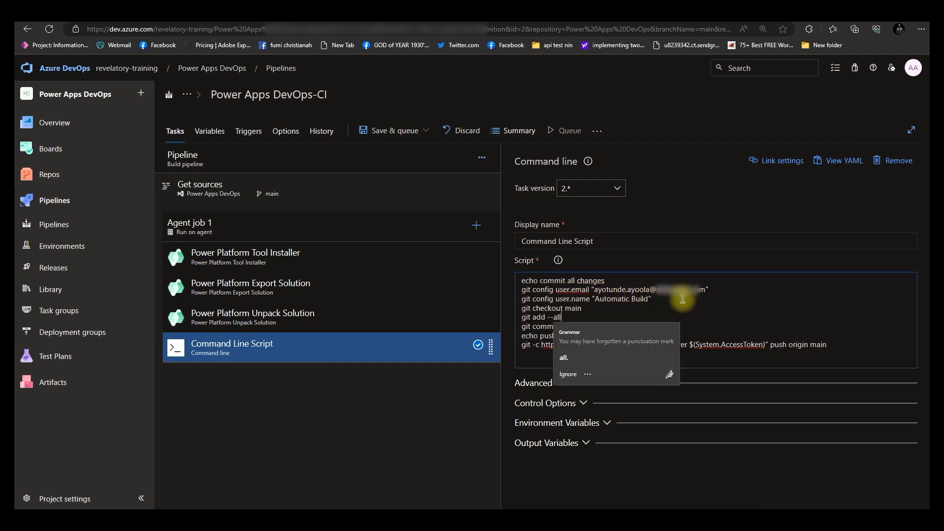
{"action": "left_click", "coordinate": [646, 299]}
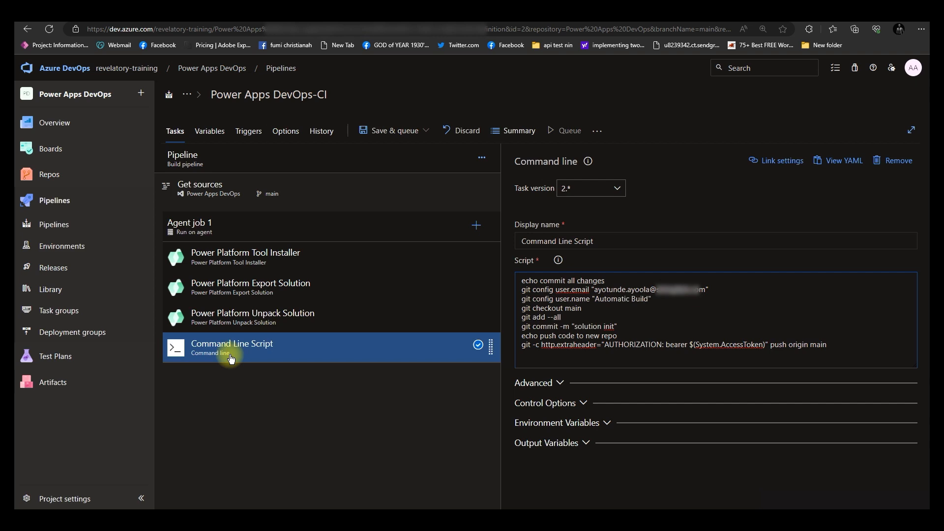
{"action": "left_click", "coordinate": [222, 227]}
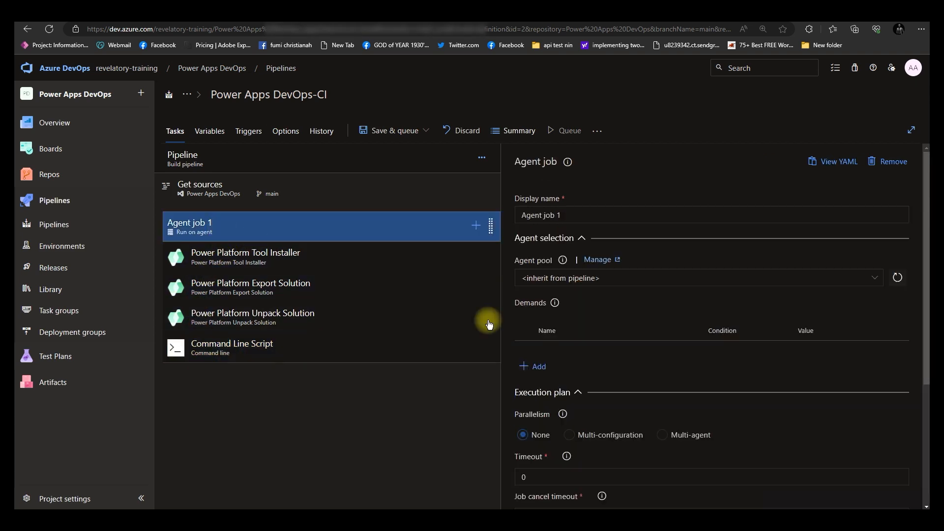
{"action": "scroll", "coordinate": [611, 375], "scroll_direction": "down", "scroll_amount": 5}
{"action": "scroll", "coordinate": [611, 375], "scroll_direction": "up", "scroll_amount": 5}
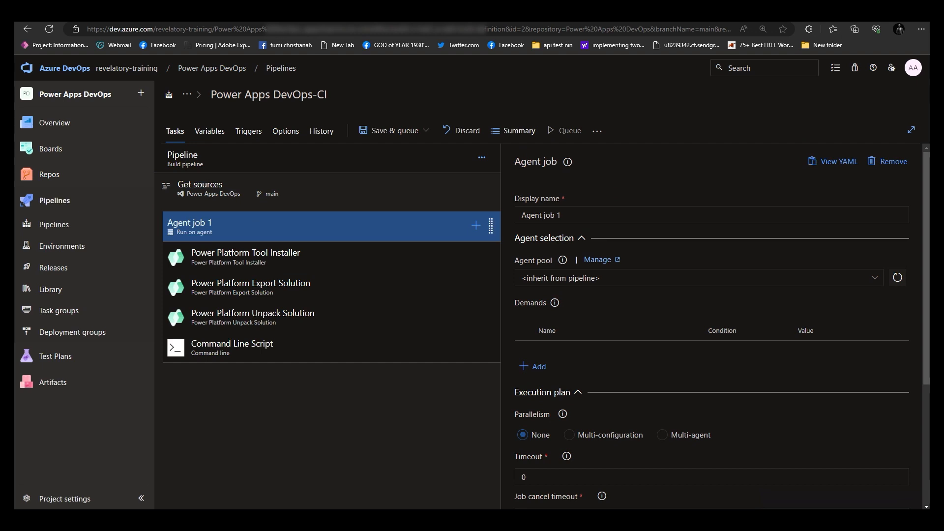
Add a pipeline variable named SolutionName
{"action": "left_click", "coordinate": [216, 131]}
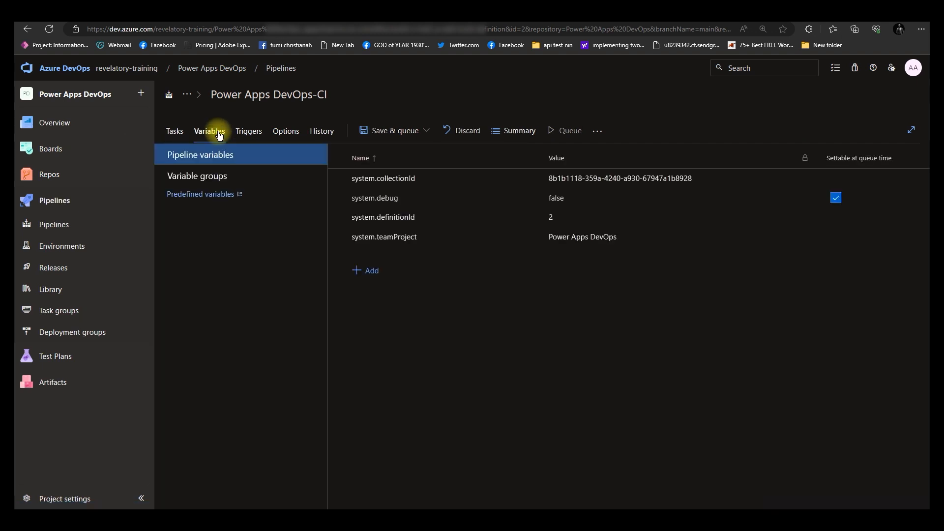
{"action": "left_click", "coordinate": [173, 131]}
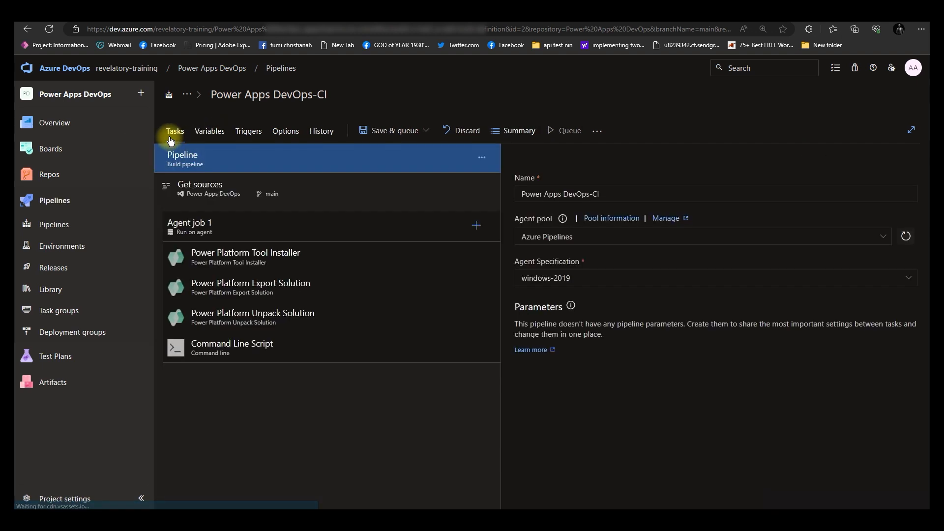
{"action": "left_click", "coordinate": [216, 133]}
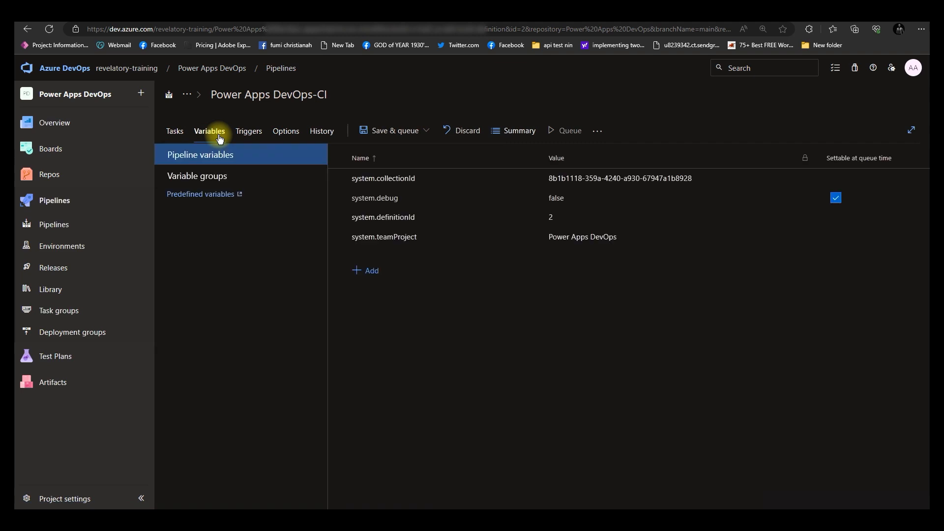
{"action": "left_click", "coordinate": [376, 272]}
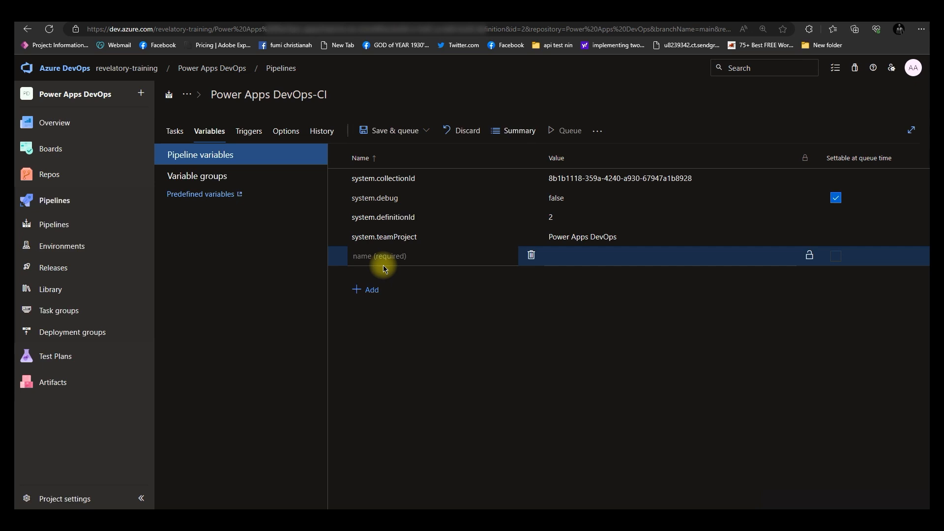
{"action": "type", "text": "SolutionName"}
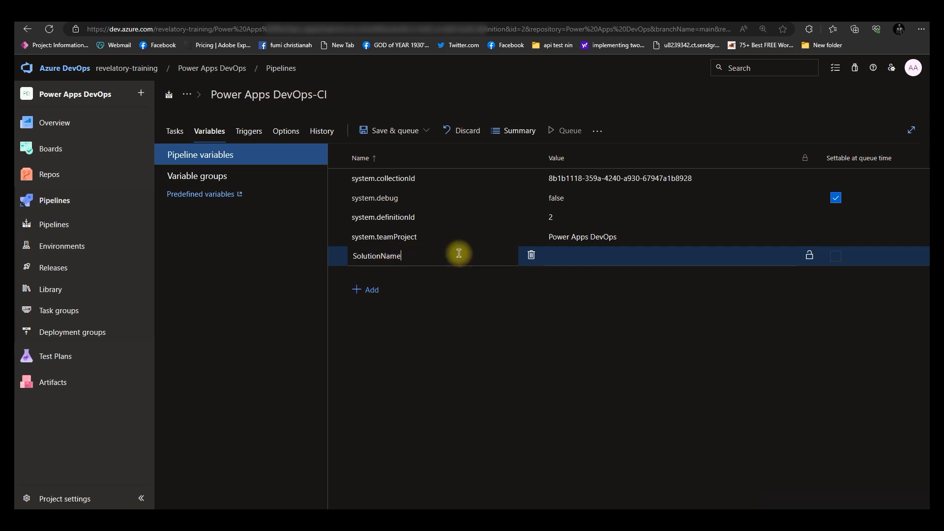
{"action": "left_click", "coordinate": [589, 256]}
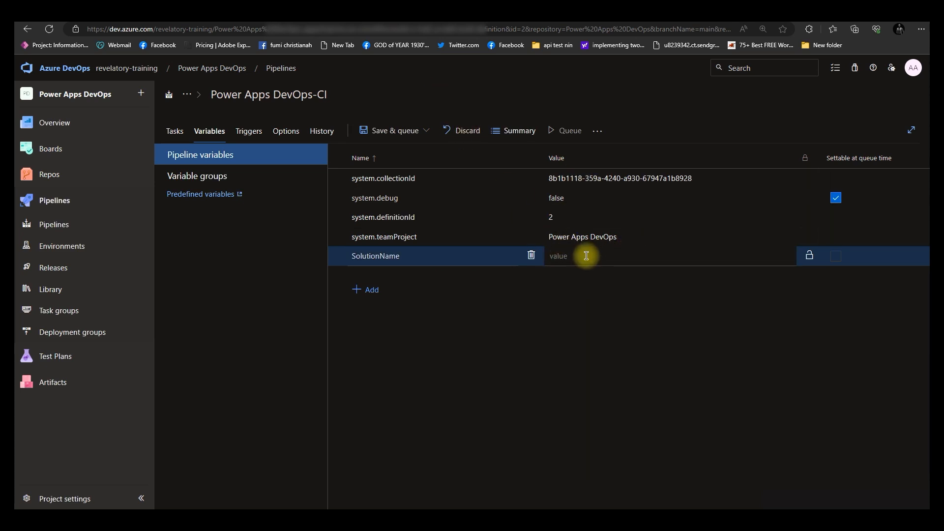
Switch to the Power Apps solutions list and copy the PowerApps DevOps solution's name PowerAppsDevOps
{"action": "left_click", "coordinate": [463, 22]}
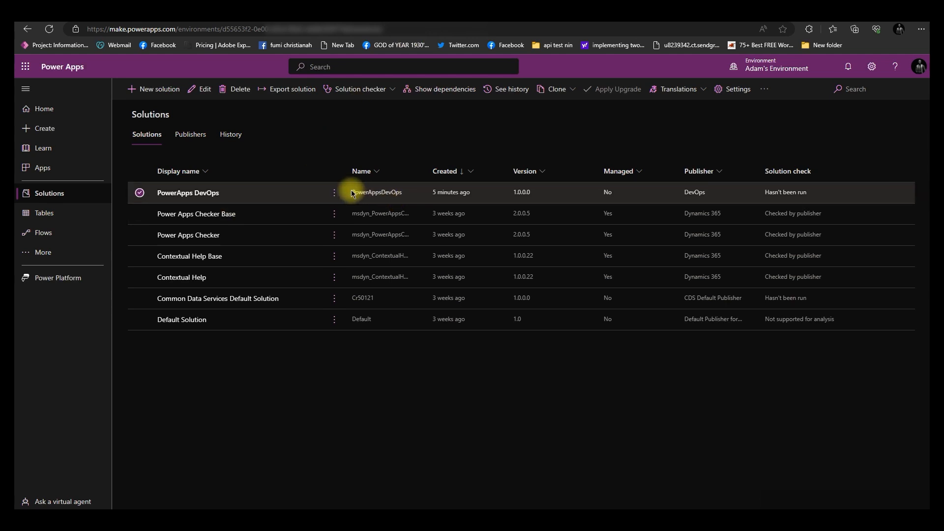
{"action": "left_click_drag", "start_coordinate": [353, 191], "coordinate": [402, 197]}
{"action": "right_click", "coordinate": [401, 195]}
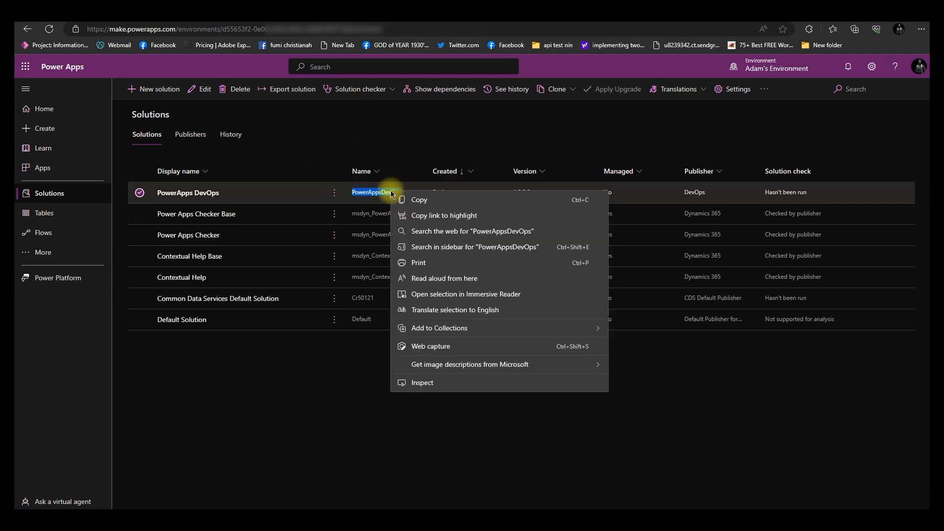
{"action": "left_click", "coordinate": [418, 201]}
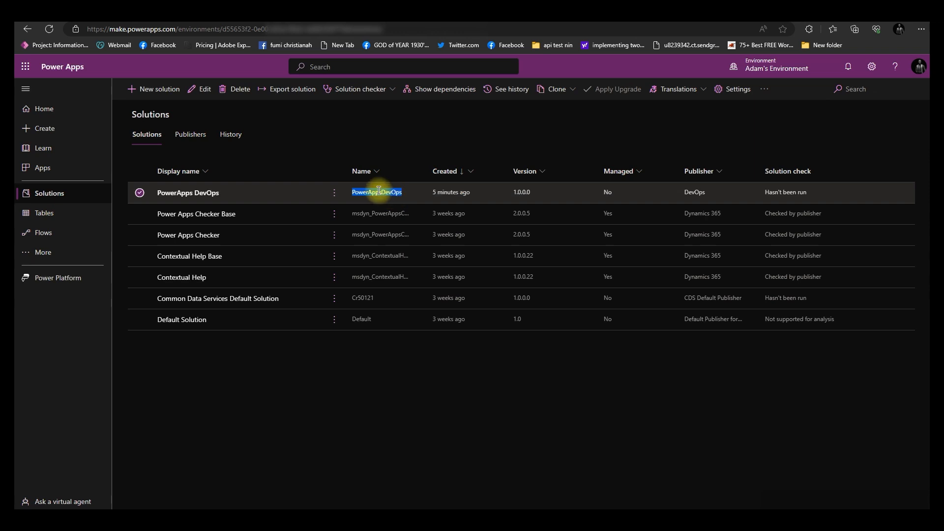
Paste PowerAppsDevOps as the SolutionName variable's value and save the pipeline
{"action": "left_click", "coordinate": [742, 21]}
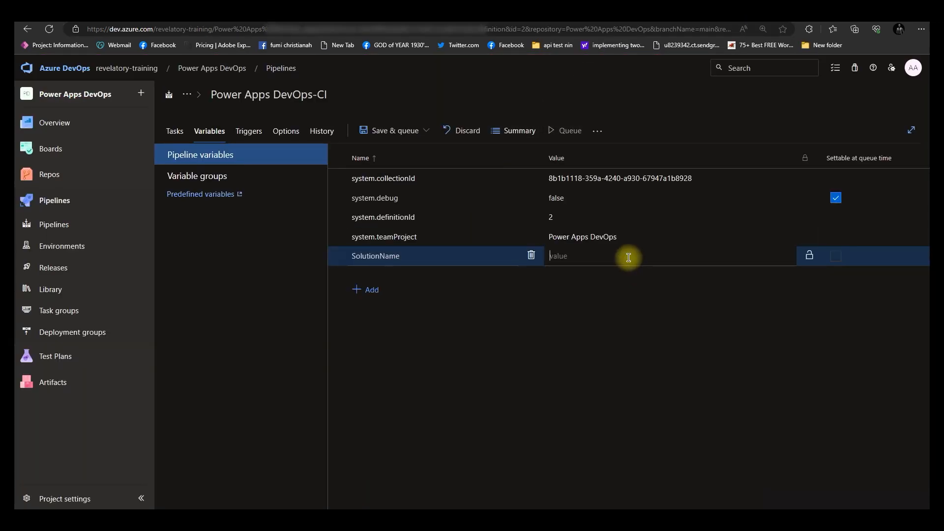
{"action": "key", "text": "ctrl+v"}
{"action": "left_click", "coordinate": [389, 131]}
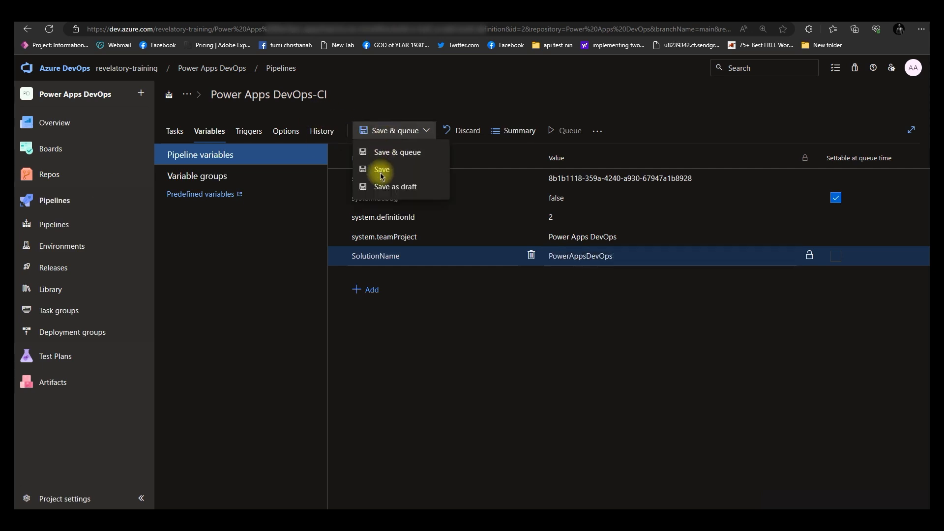
{"action": "left_click", "coordinate": [381, 171]}
{"action": "left_click", "coordinate": [521, 326]}
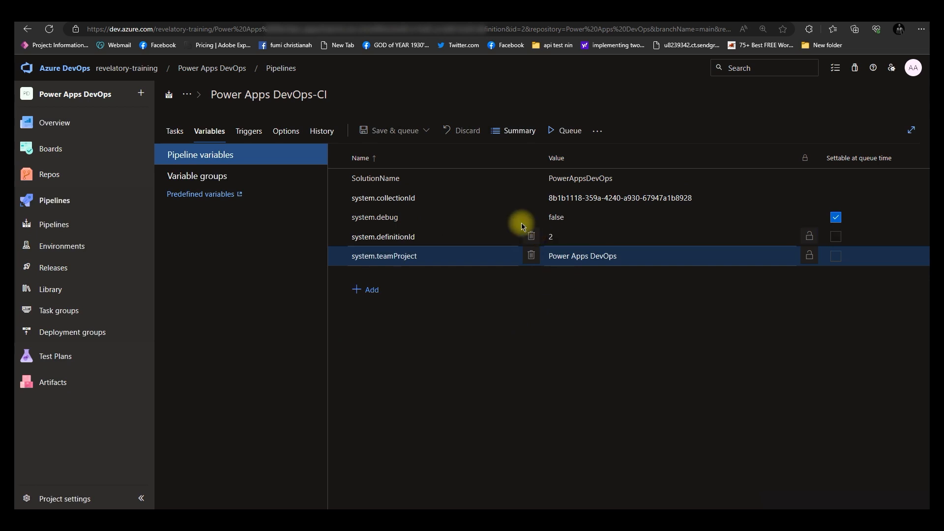
Open the Power Apps DevOps repository's security settings and review the Project Collection Build Service permissions
{"action": "left_click", "coordinate": [174, 133]}
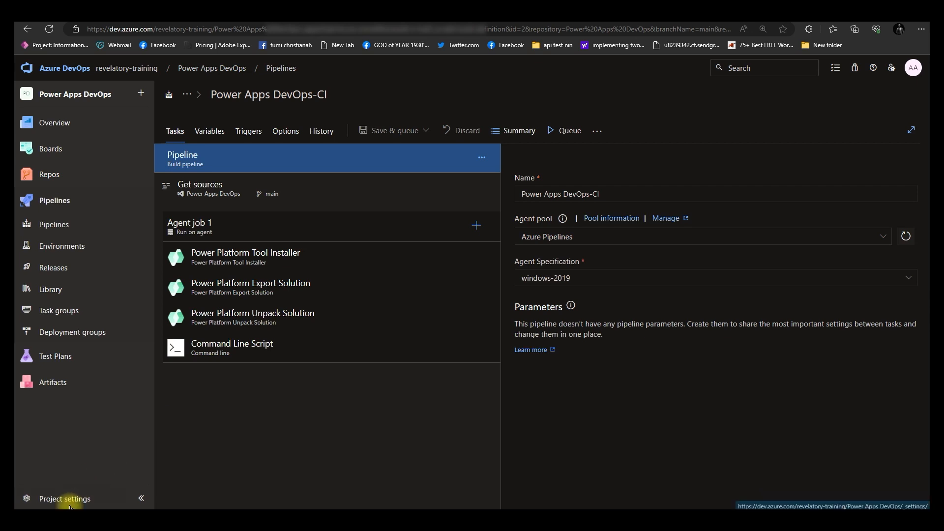
{"action": "left_click", "coordinate": [88, 501]}
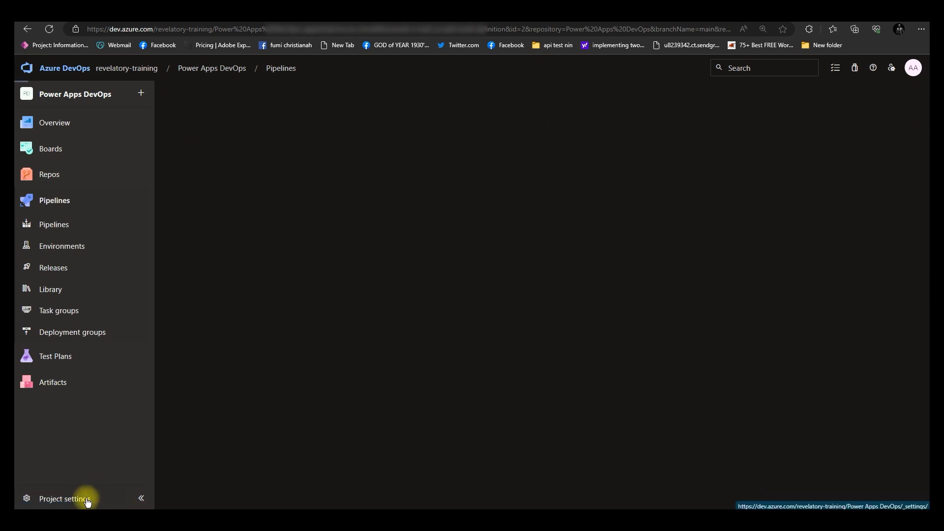
{"action": "scroll", "coordinate": [98, 458], "scroll_direction": "down", "scroll_amount": 3}
{"action": "left_click", "coordinate": [91, 416]}
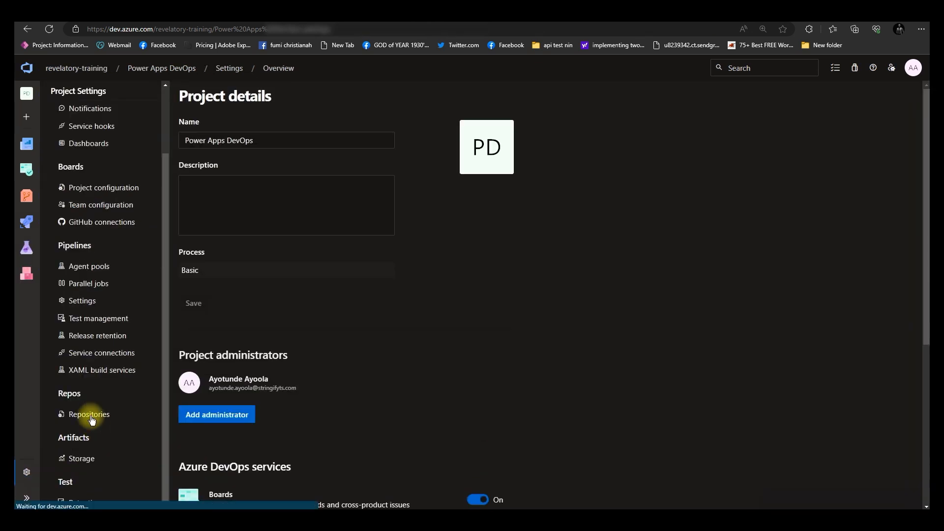
{"action": "left_click", "coordinate": [276, 161]}
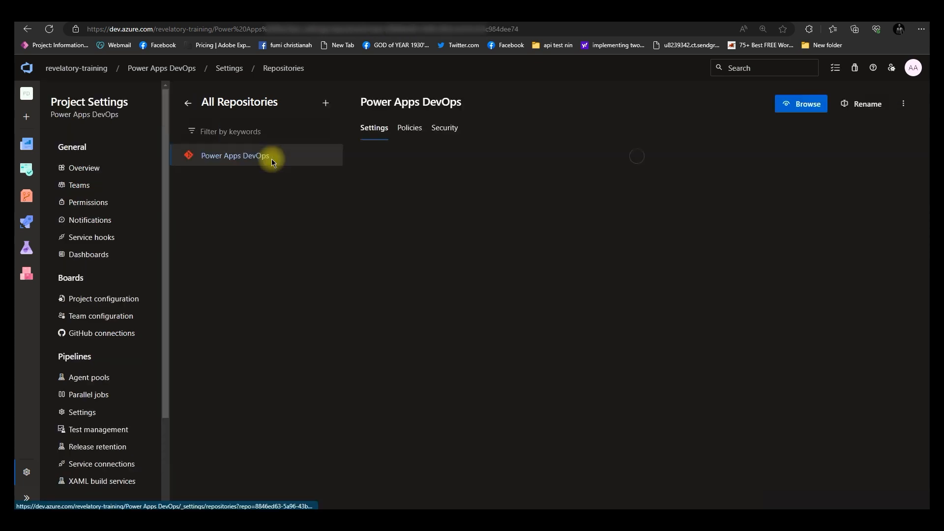
{"action": "left_click", "coordinate": [443, 129]}
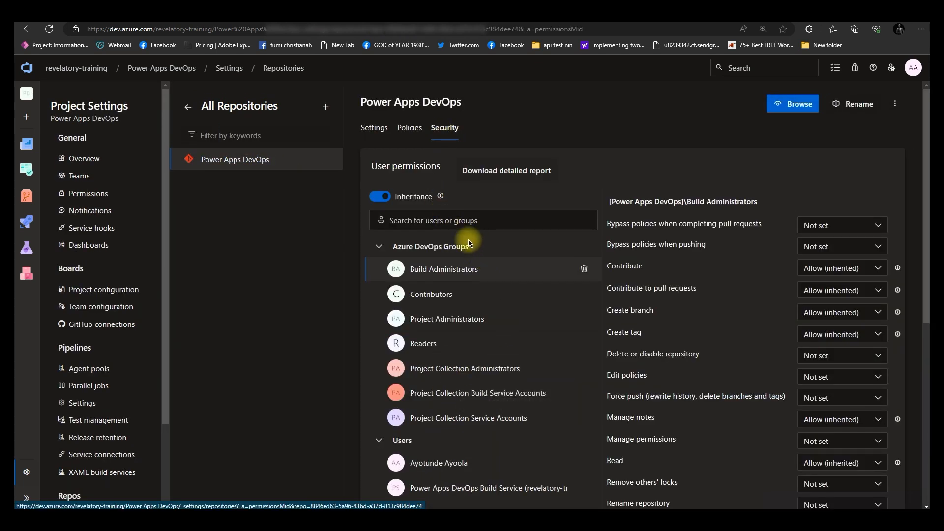
{"action": "left_click", "coordinate": [449, 220]}
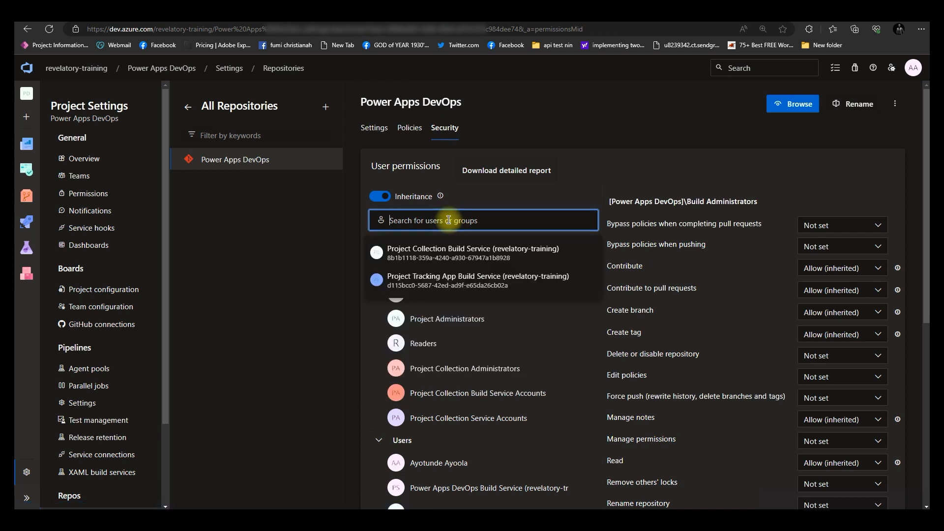
{"action": "type", "text": "projec"}
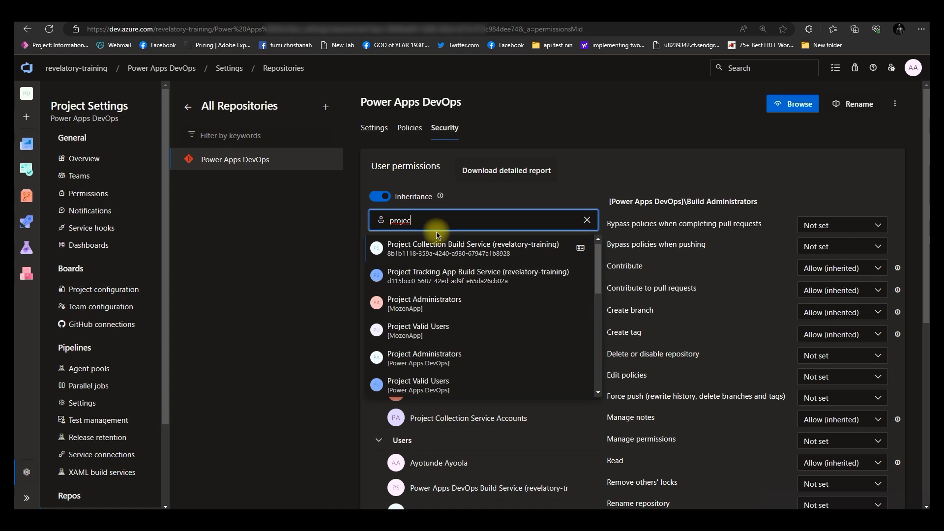
{"action": "left_click", "coordinate": [457, 254]}
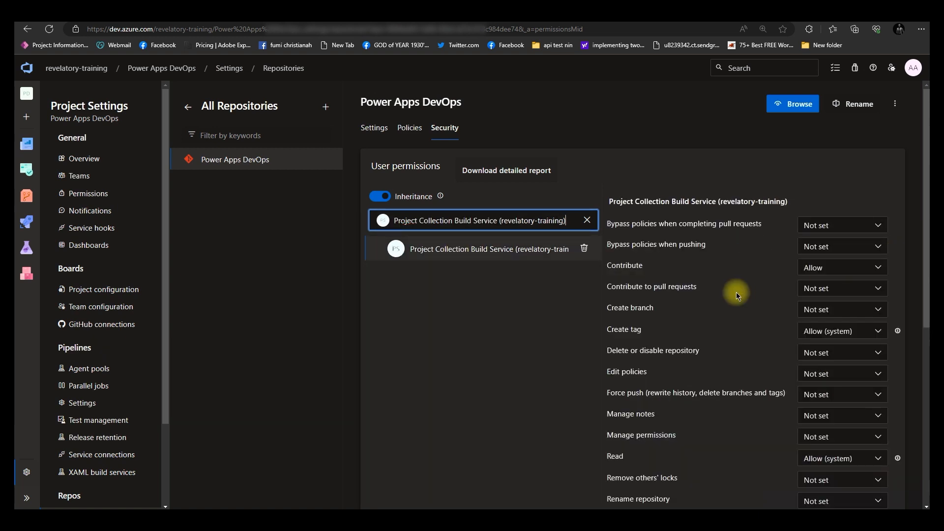
{"action": "left_click", "coordinate": [587, 220]}
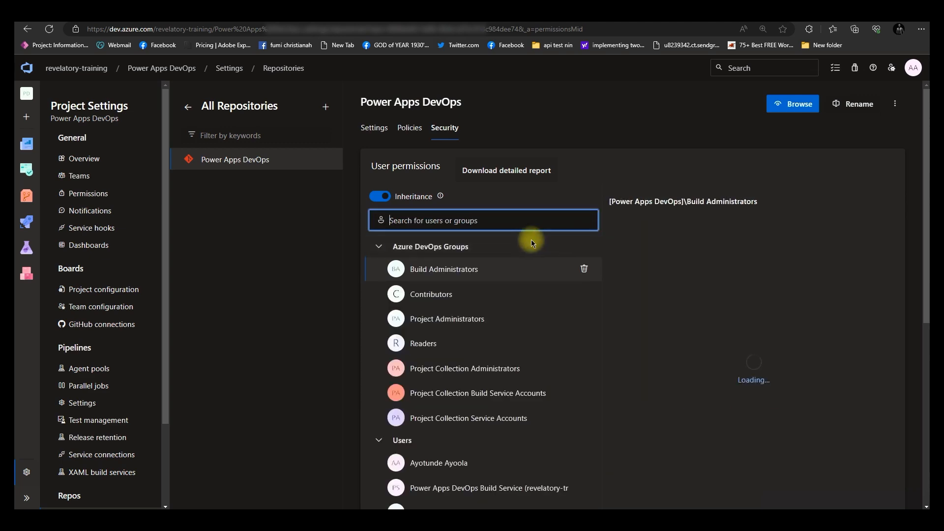
{"action": "scroll", "coordinate": [510, 354], "scroll_direction": "down", "scroll_amount": 3}
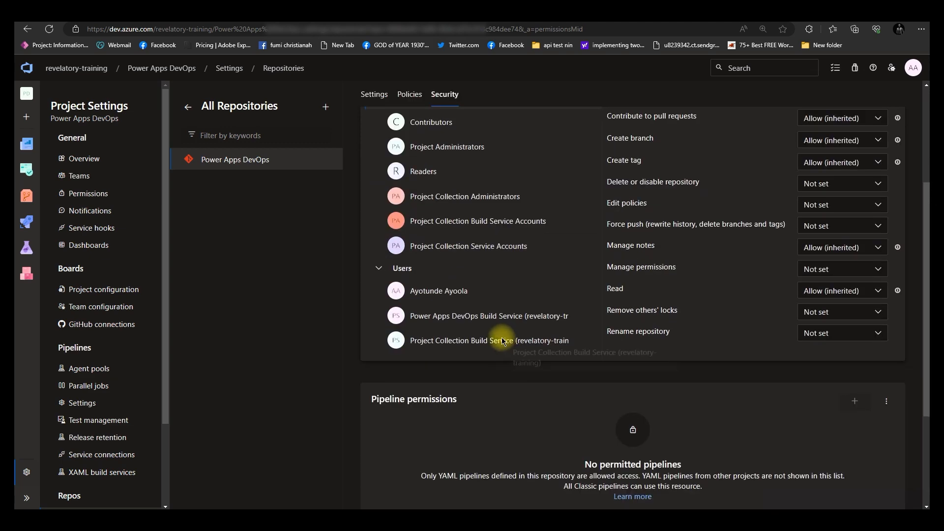
{"action": "scroll", "coordinate": [497, 325], "scroll_direction": "up", "scroll_amount": 3}
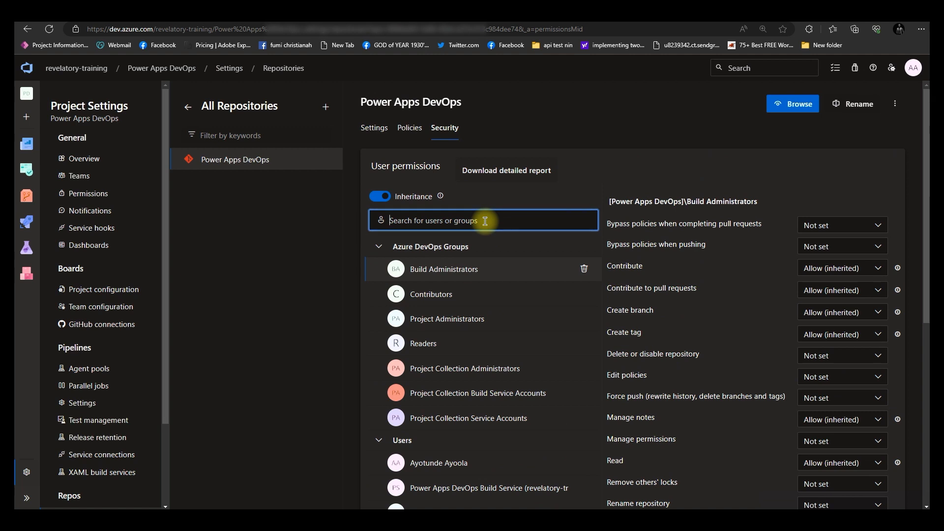
Set Contribute to Allow for the Power Apps DevOps Build Service (revelatory-training) on the repository
{"action": "type", "text": "pro"}
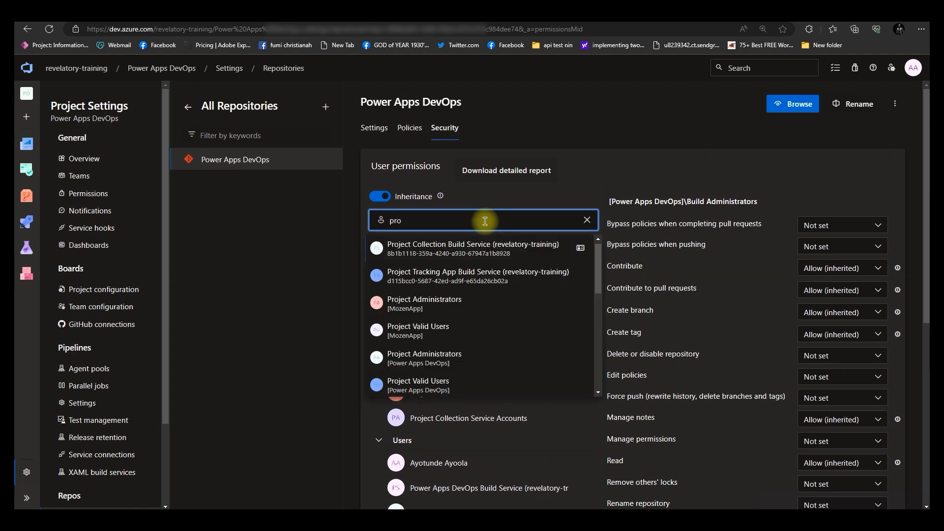
{"action": "type", "text": "erapps"}
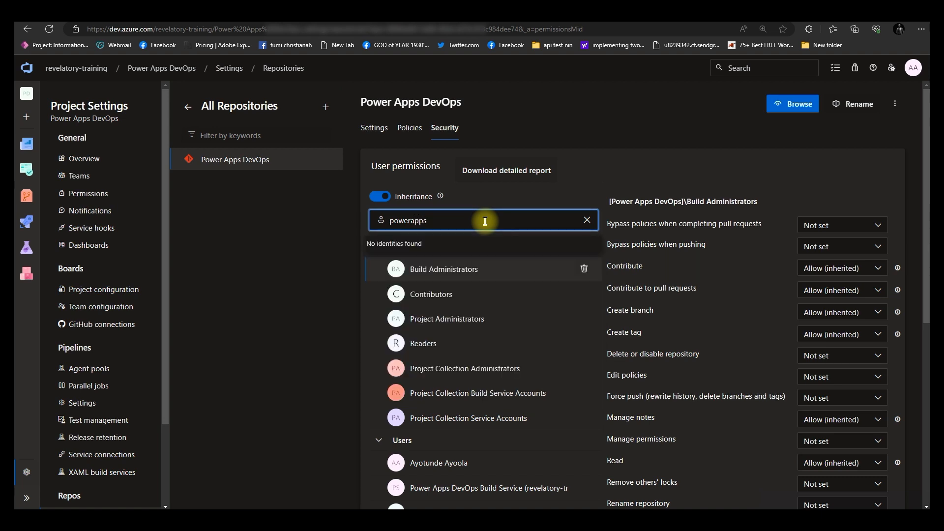
{"action": "key", "text": "BackSpace"}
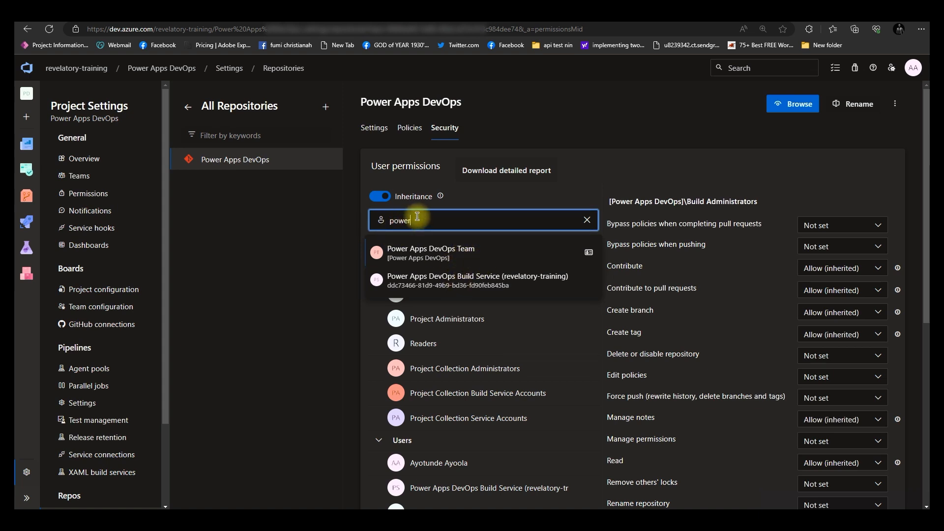
{"action": "double_click", "coordinate": [385, 221]}
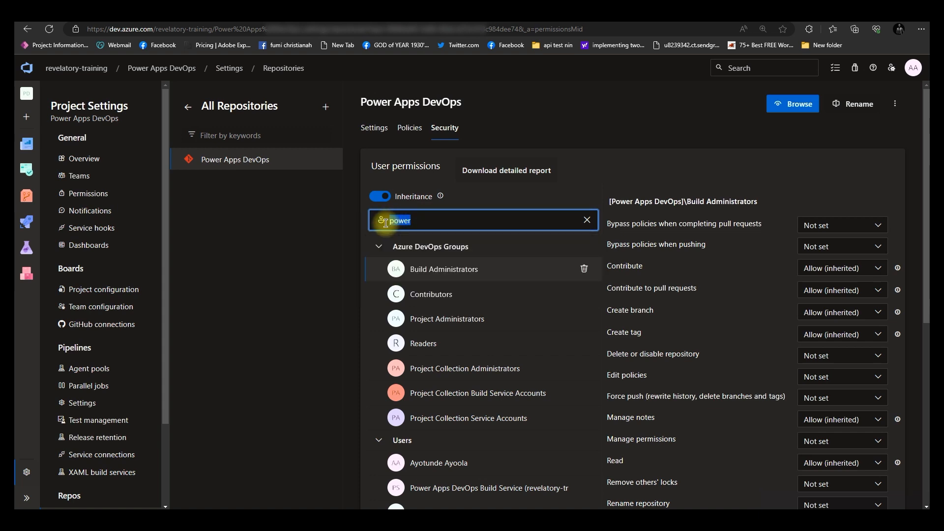
{"action": "left_click", "coordinate": [419, 222]}
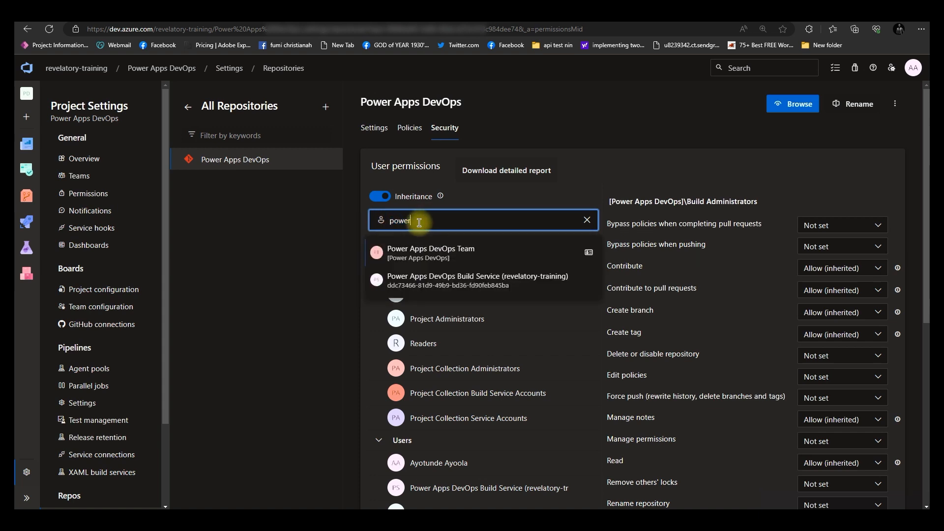
{"action": "left_click", "coordinate": [450, 283]}
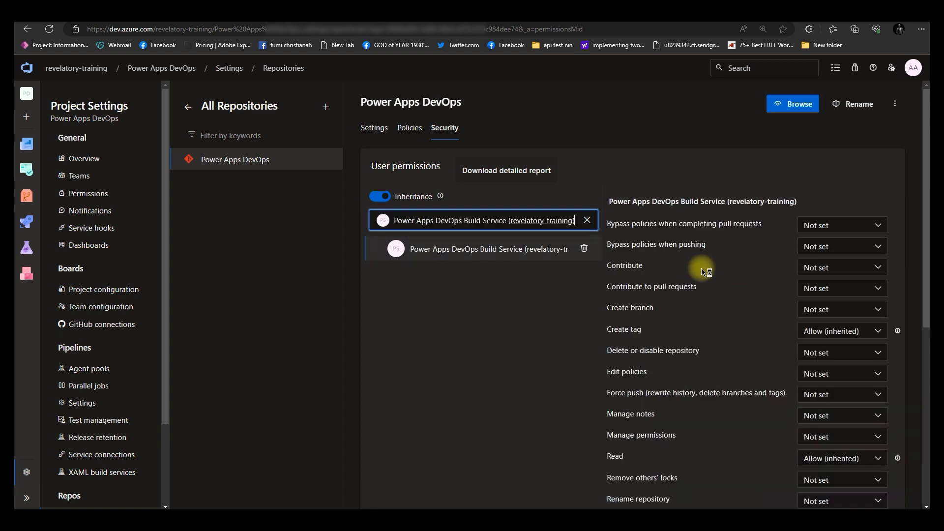
{"action": "left_click", "coordinate": [826, 267]}
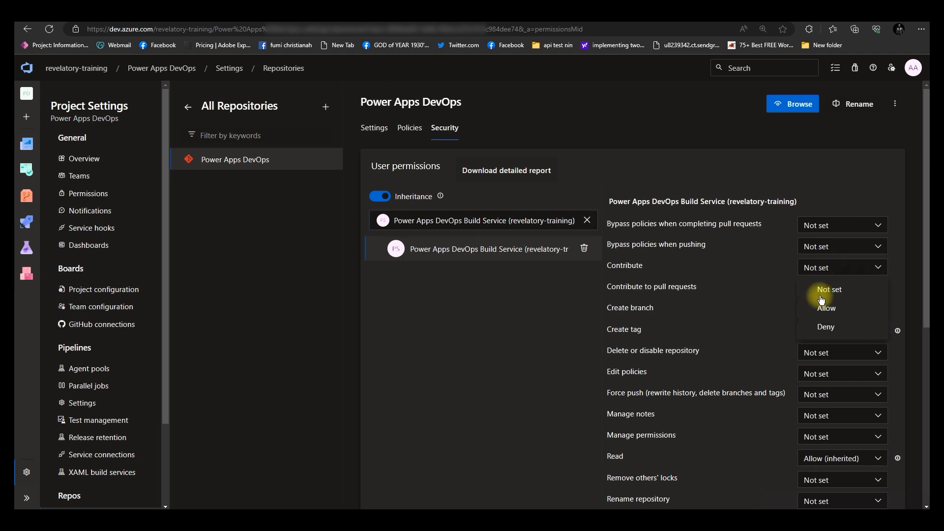
{"action": "left_click", "coordinate": [823, 309]}
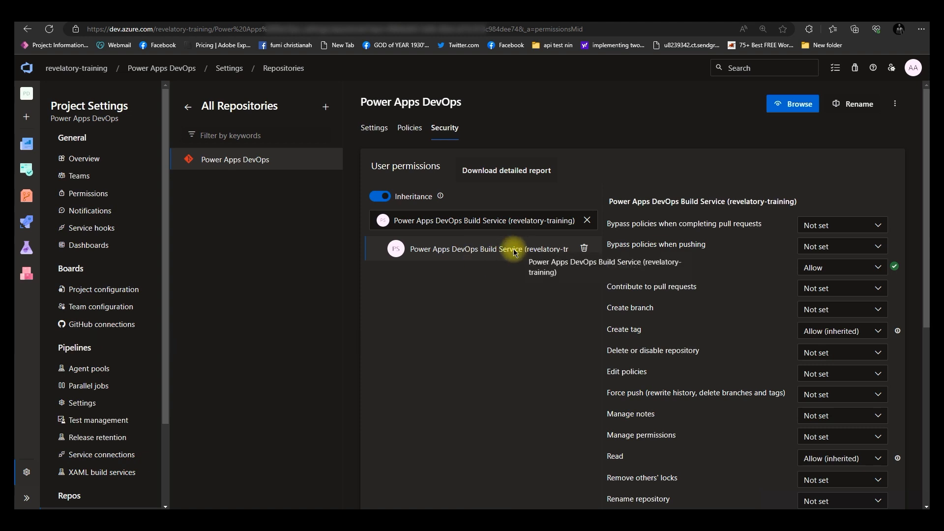
Run the Power Apps DevOps-CI pipeline on the main branch
{"action": "left_click", "coordinate": [506, 222]}
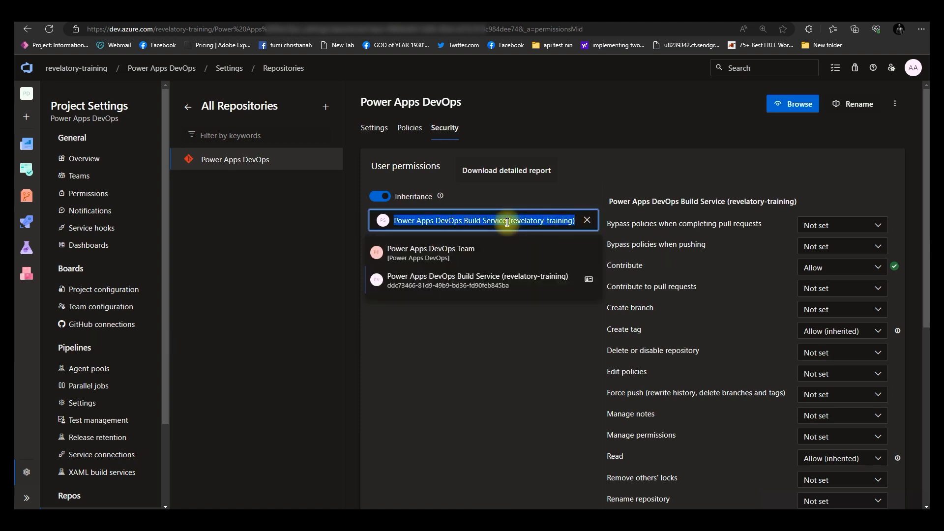
{"action": "left_click", "coordinate": [587, 219]}
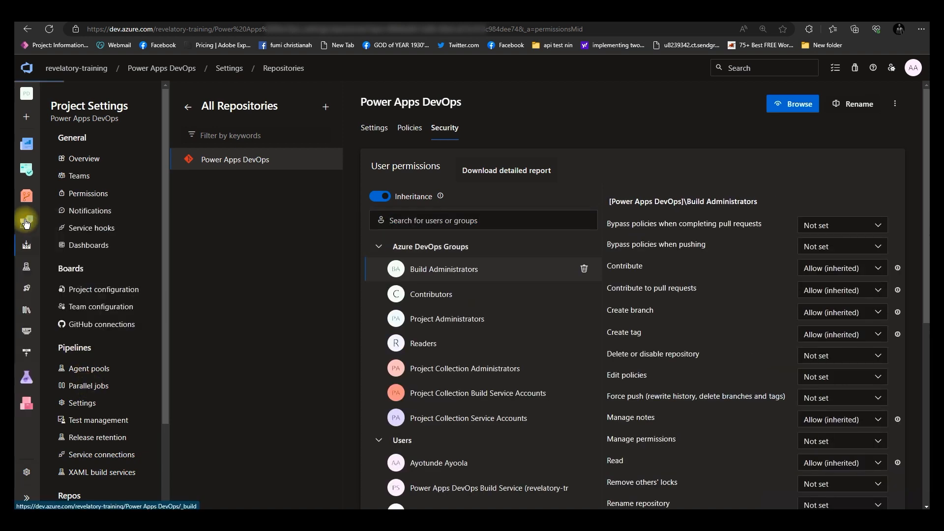
{"action": "left_click", "coordinate": [28, 225]}
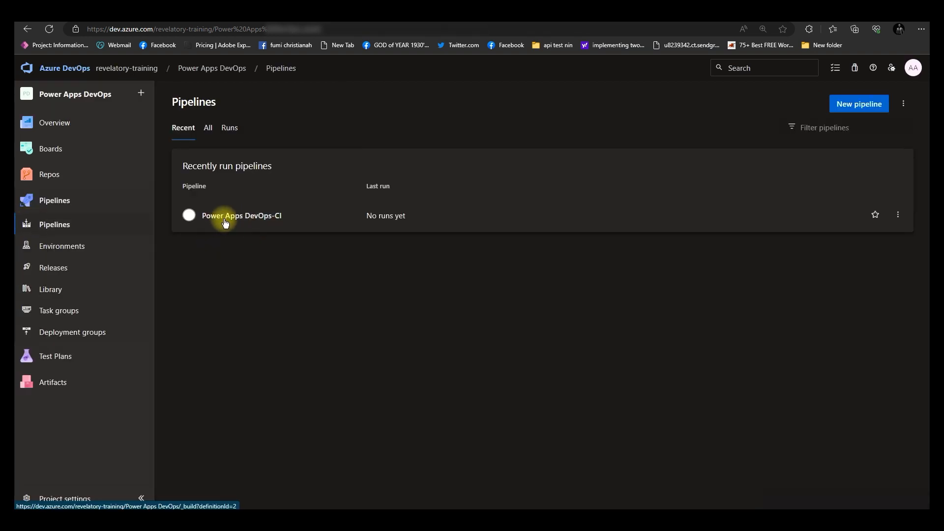
{"action": "left_click", "coordinate": [265, 215]}
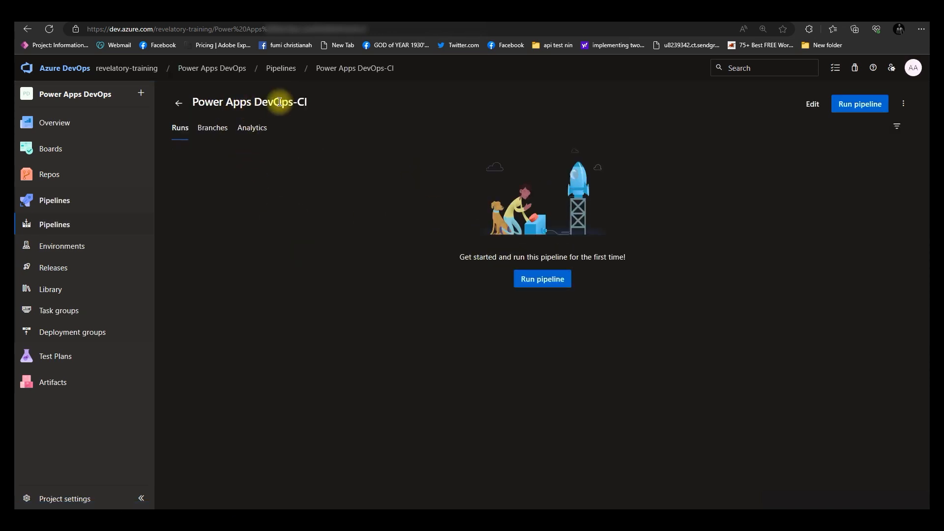
{"action": "left_click", "coordinate": [544, 281]}
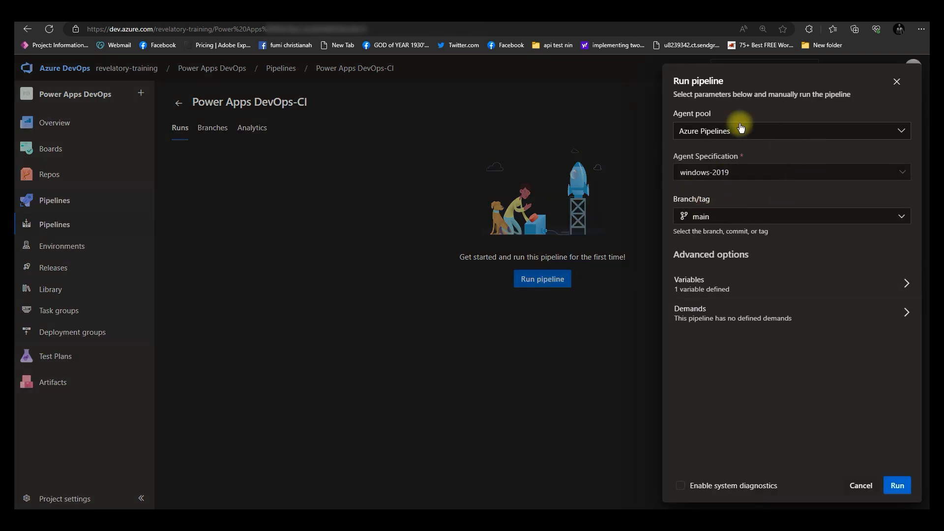
{"action": "left_click", "coordinate": [899, 484]}
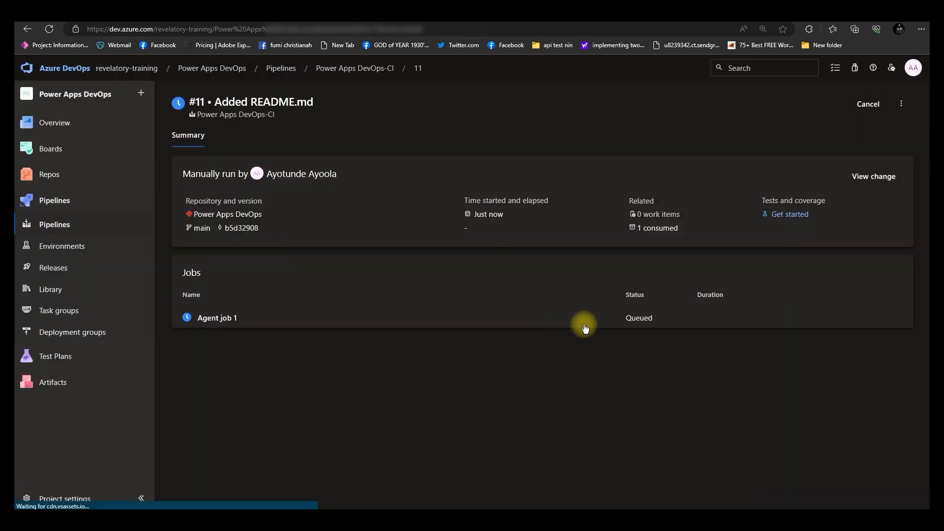
Examine the run's Power Platform Export Solution step log
{"action": "left_click", "coordinate": [228, 319]}
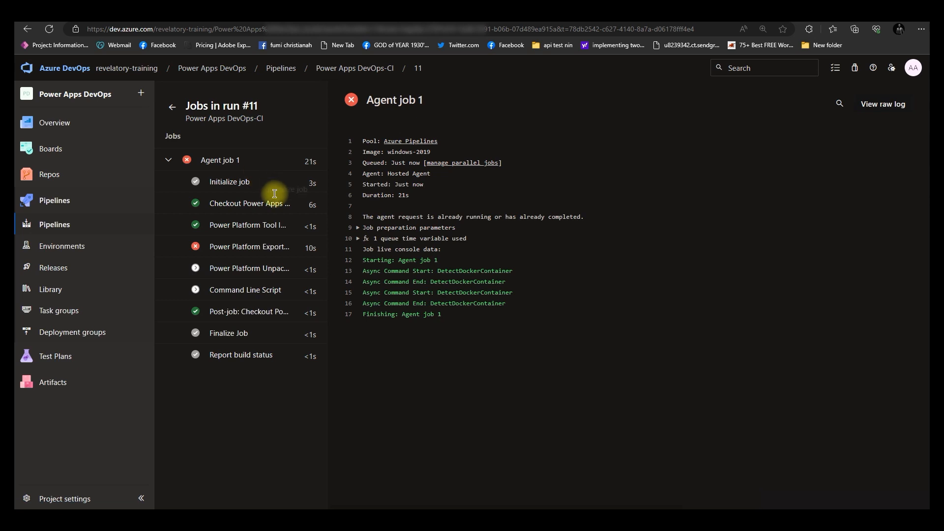
{"action": "left_click", "coordinate": [249, 246]}
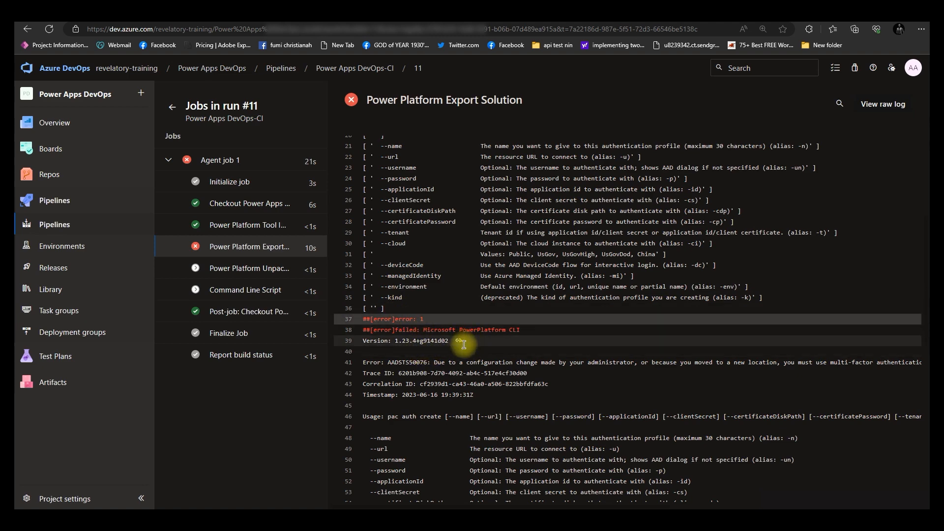
{"action": "scroll", "coordinate": [464, 347], "scroll_direction": "down", "scroll_amount": 8}
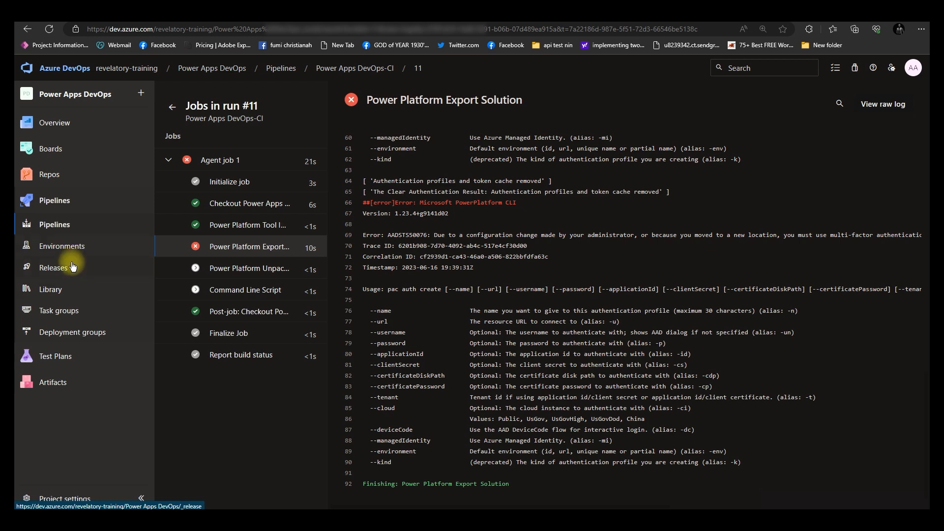
Open the Power Apps DevOps-CI pipeline for editing and switch the Export Solution task's authentication to Service Principal/client secret
{"action": "left_click", "coordinate": [61, 227]}
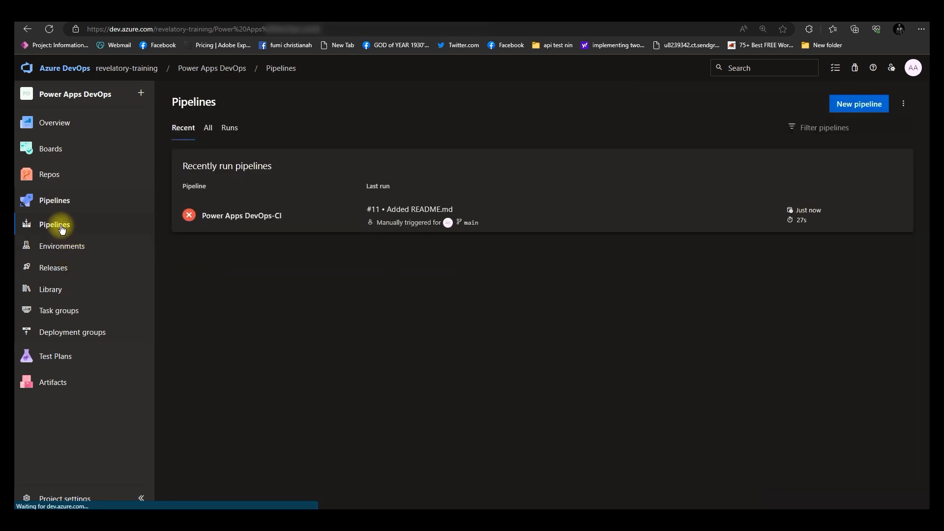
{"action": "left_click", "coordinate": [334, 219]}
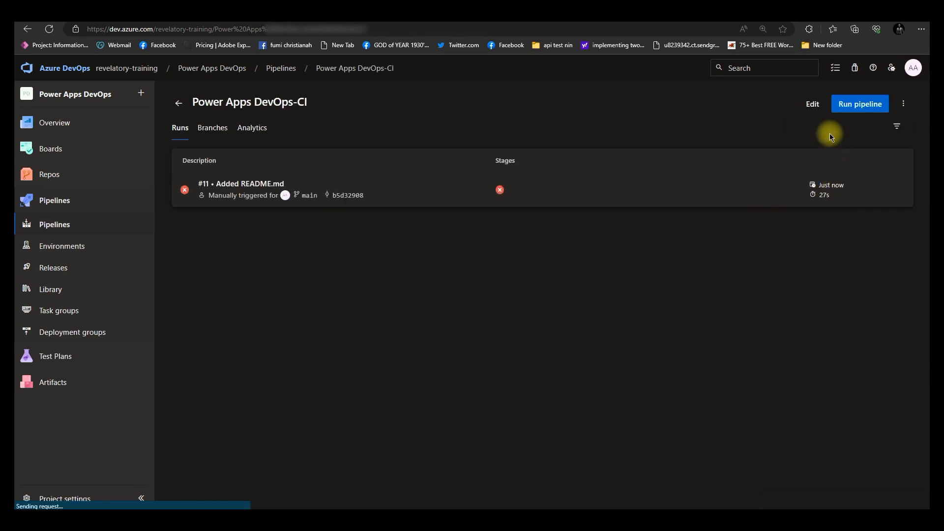
{"action": "left_click", "coordinate": [814, 105]}
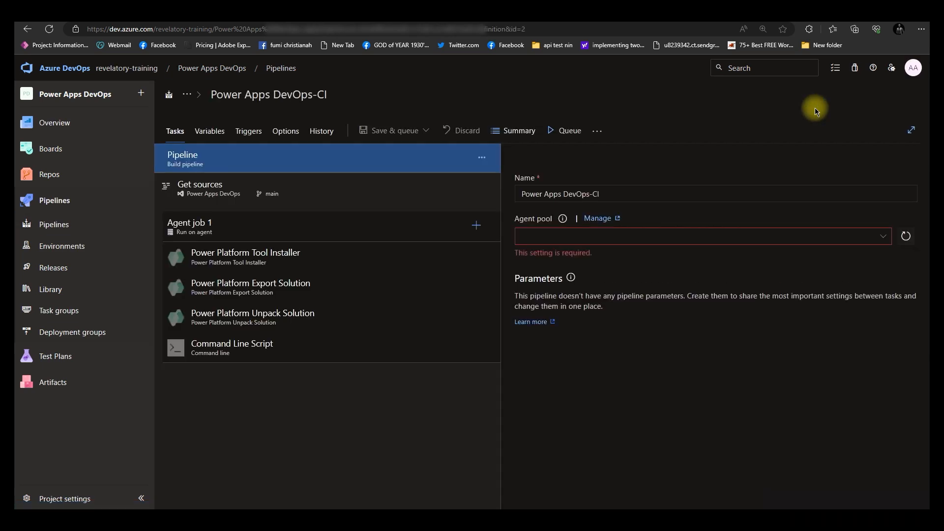
{"action": "left_click", "coordinate": [432, 286]}
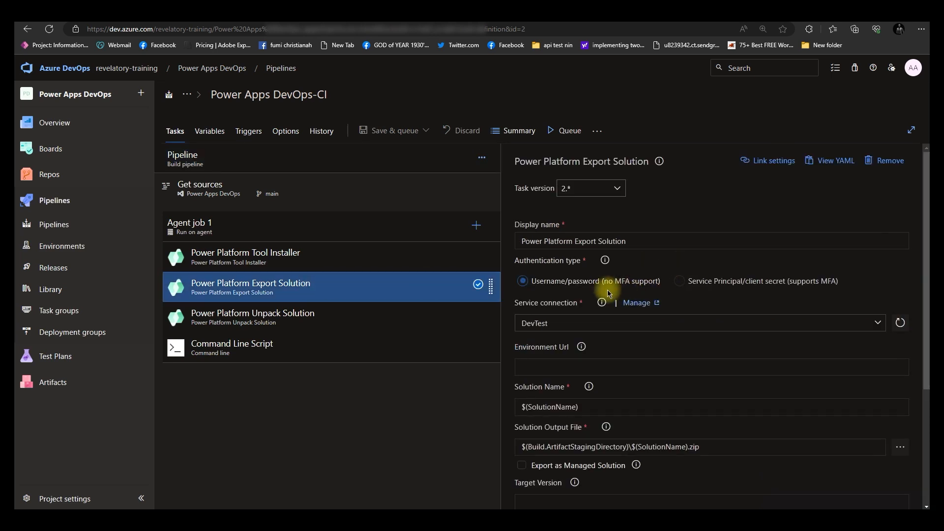
{"action": "left_click", "coordinate": [679, 283]}
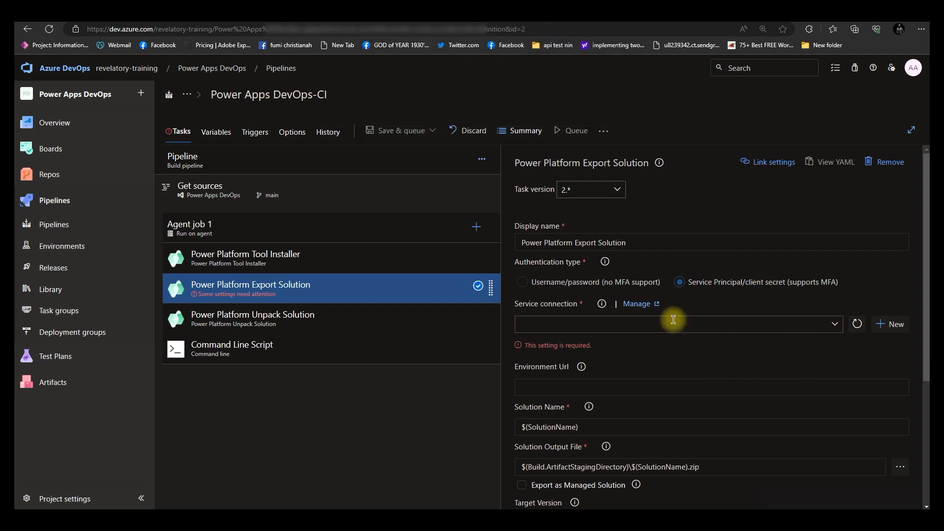
{"action": "left_click", "coordinate": [645, 304]}
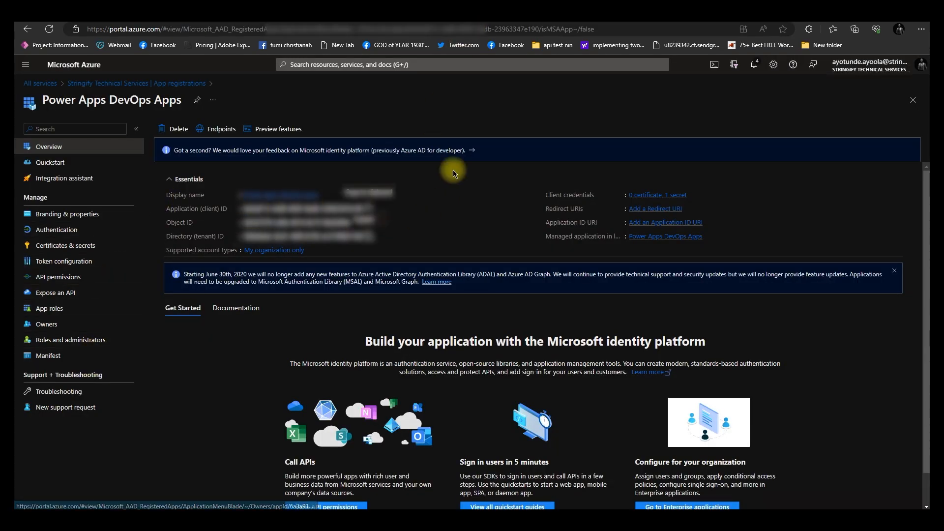
In the Azure portal, create a new non-gallery enterprise application named Power Apps DevTest
{"action": "left_click", "coordinate": [394, 64]}
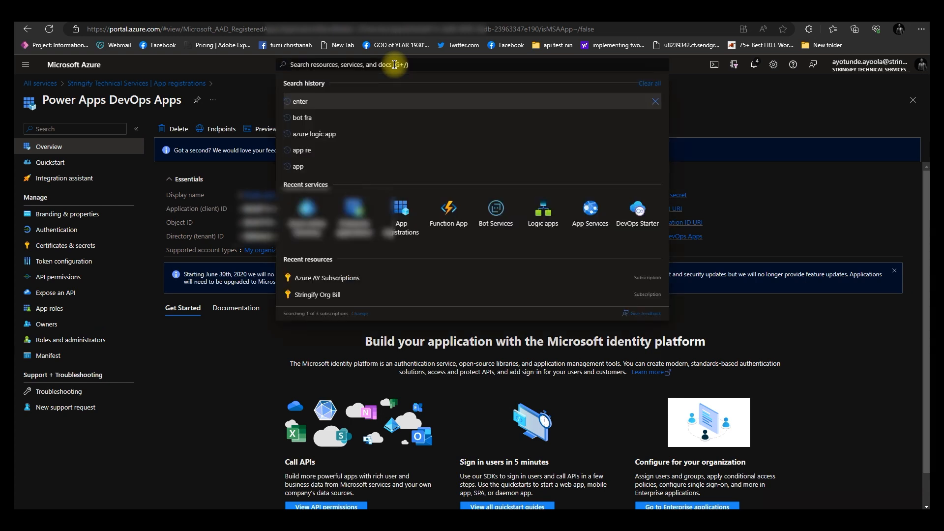
{"action": "left_click", "coordinate": [352, 216]}
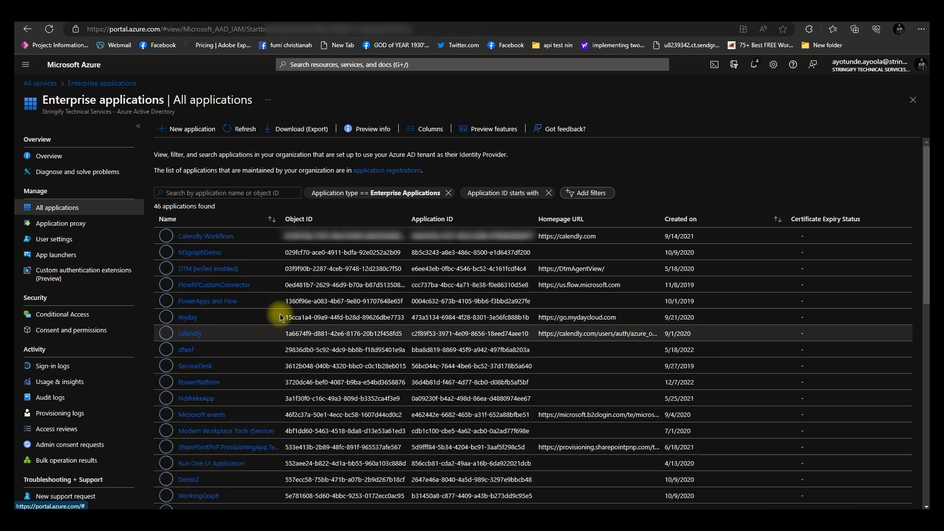
{"action": "left_click", "coordinate": [191, 131]}
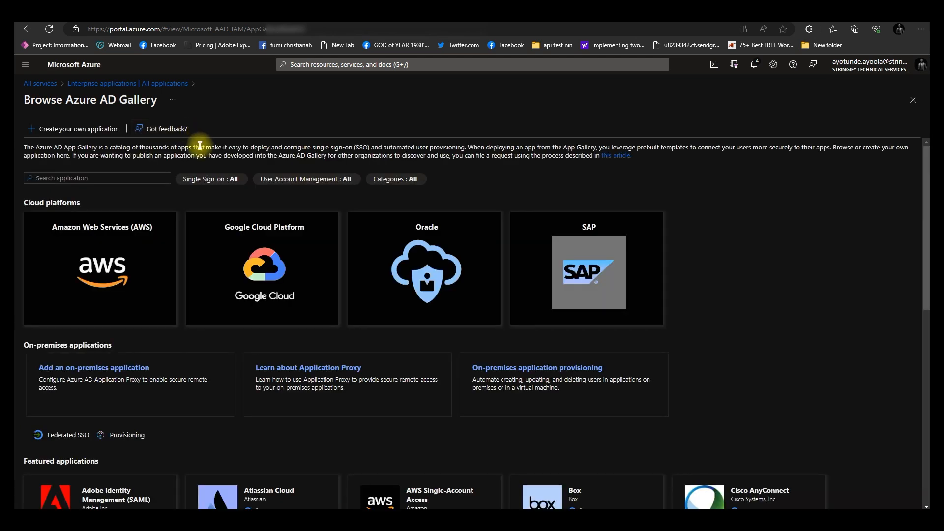
{"action": "left_click", "coordinate": [95, 131]}
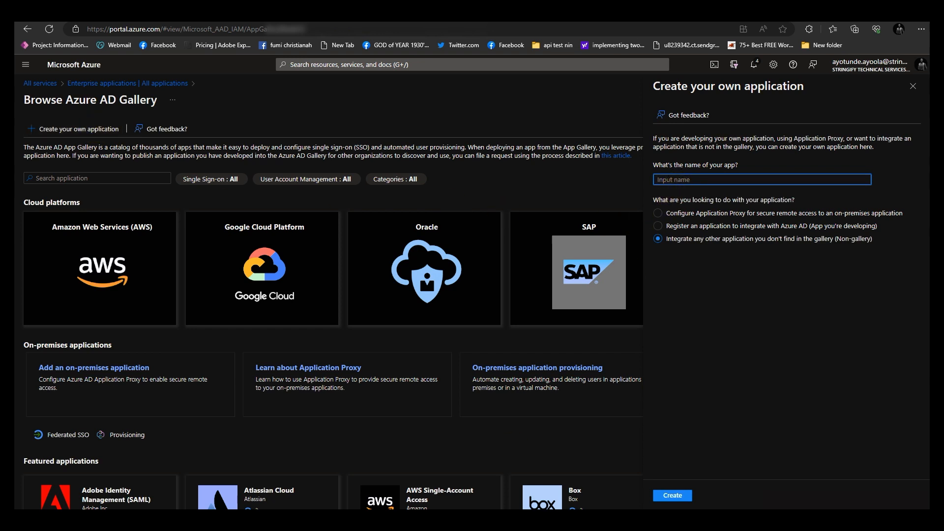
{"action": "type", "text": "Powet"}
{"action": "key", "text": "BackSpace"}
{"action": "type", "text": "r Apps"}
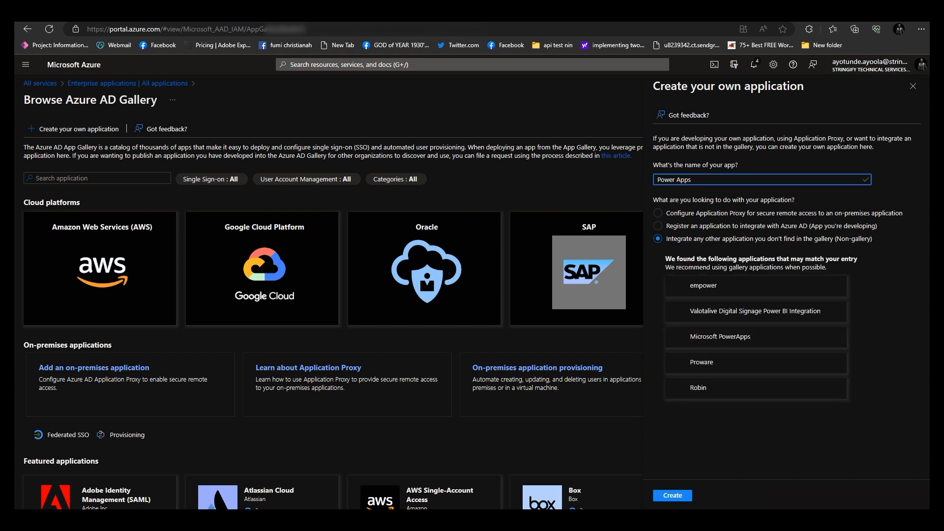
{"action": "type", "text": " DevTest"}
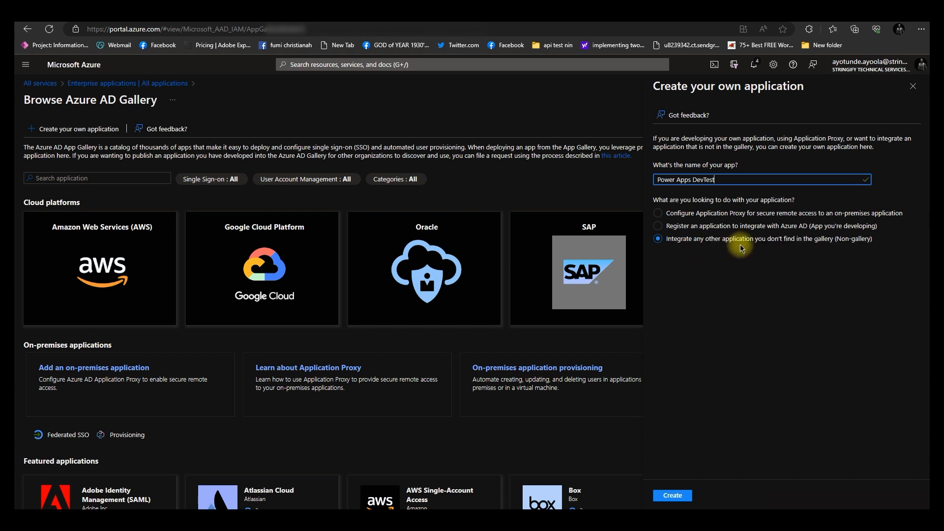
{"action": "left_click", "coordinate": [666, 498]}
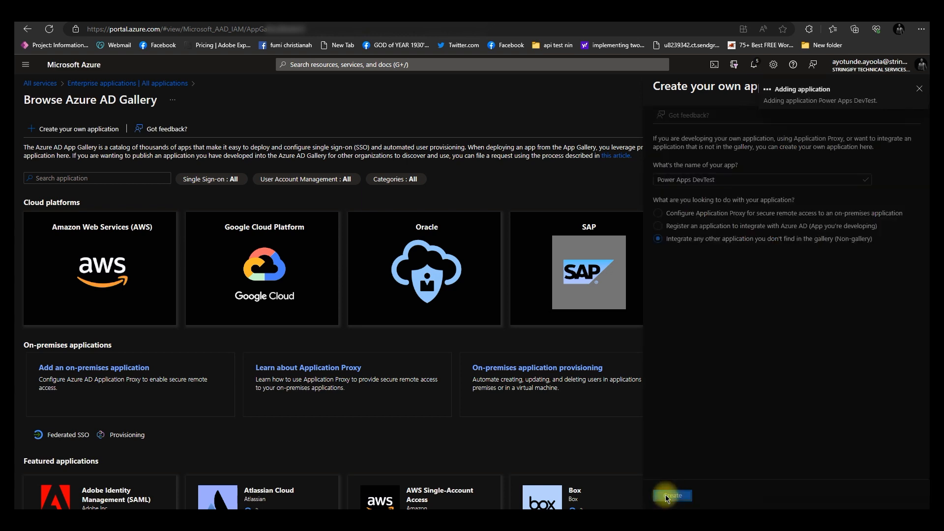
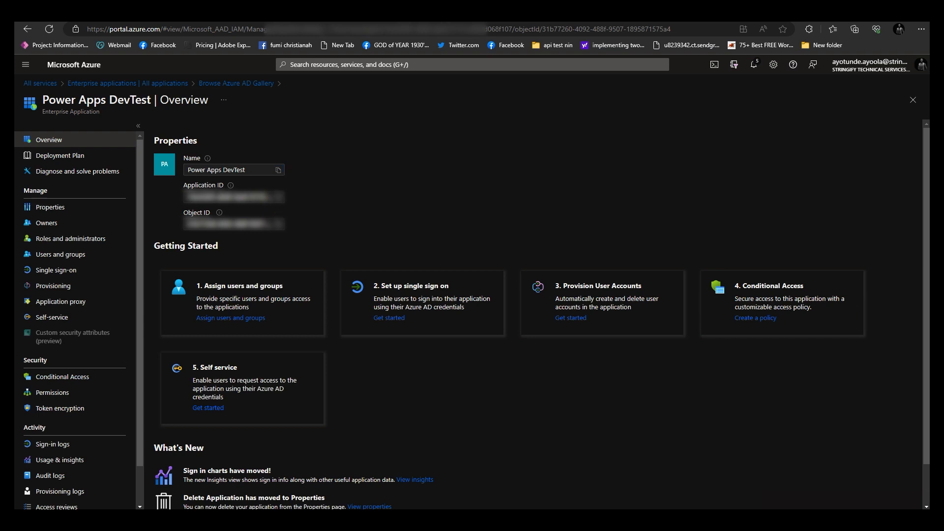
Copy the Power Apps DevTest enterprise application's application ID and object ID
{"action": "left_click", "coordinate": [279, 198]}
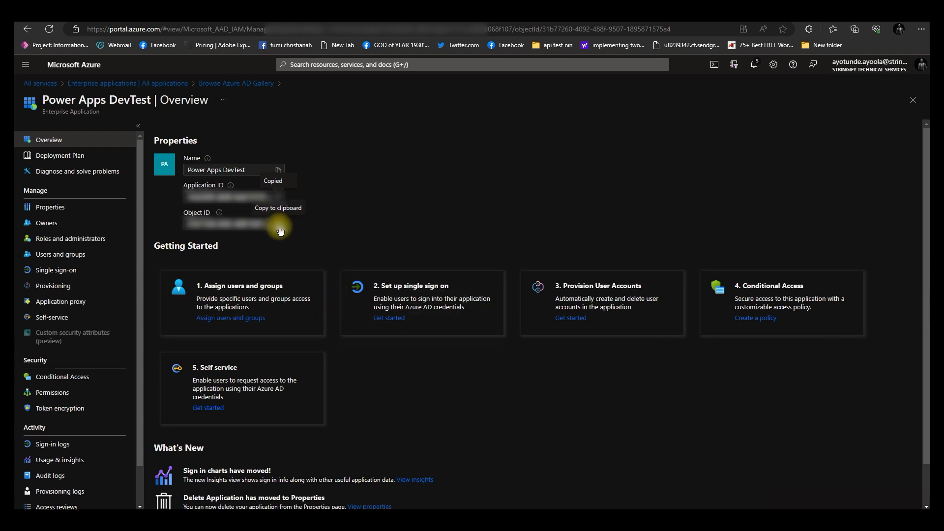
{"action": "left_click", "coordinate": [279, 227]}
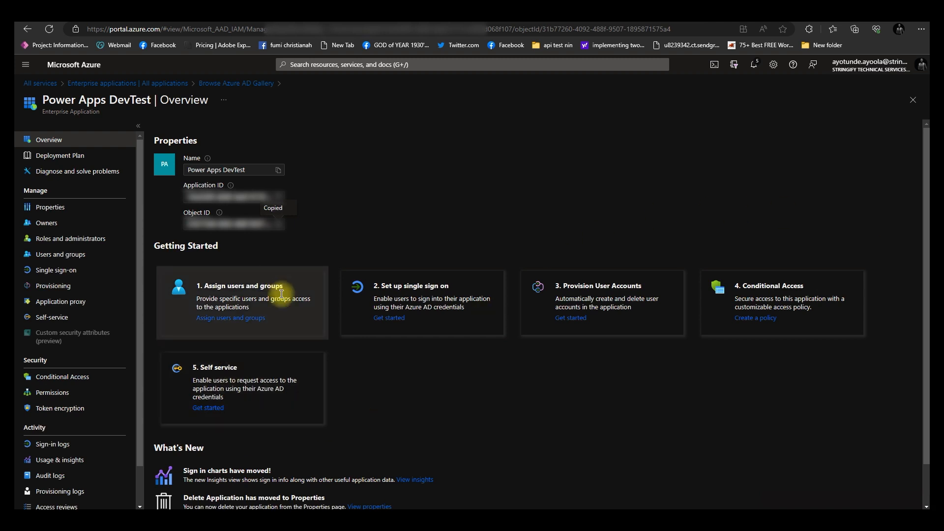
{"action": "scroll", "coordinate": [284, 304], "scroll_direction": "down", "scroll_amount": 1}
{"action": "scroll", "coordinate": [275, 280], "scroll_direction": "up", "scroll_amount": 1}
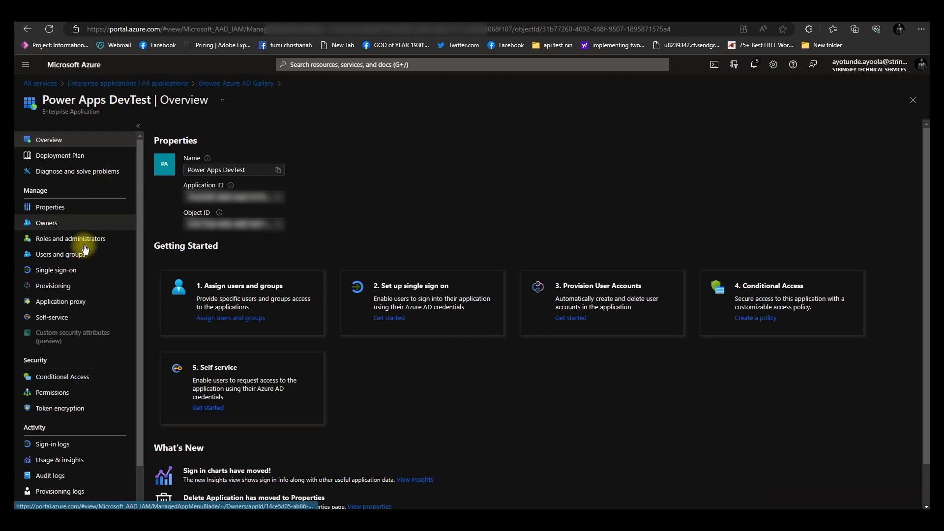
{"action": "scroll", "coordinate": [79, 299], "scroll_direction": "down", "scroll_amount": 1}
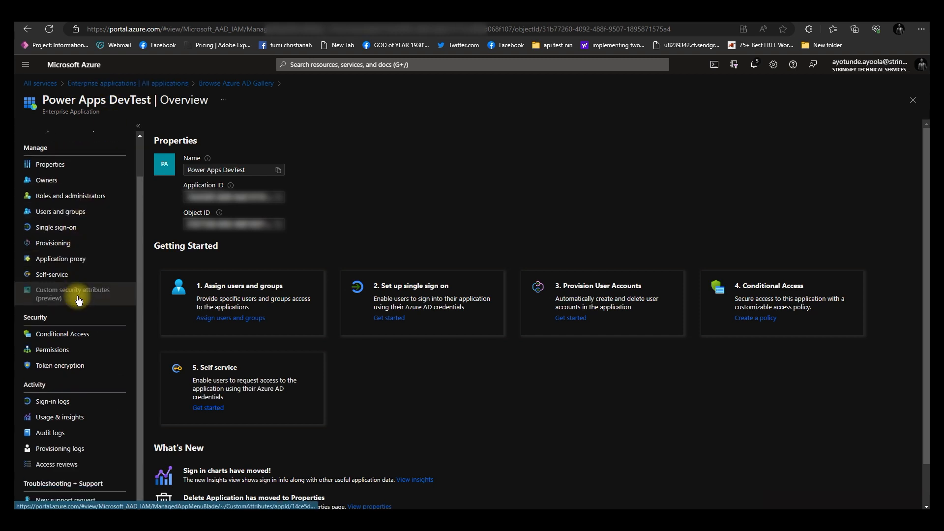
Open the Power Apps DevTest registration from the list of all app registrations
{"action": "left_click", "coordinate": [48, 87]}
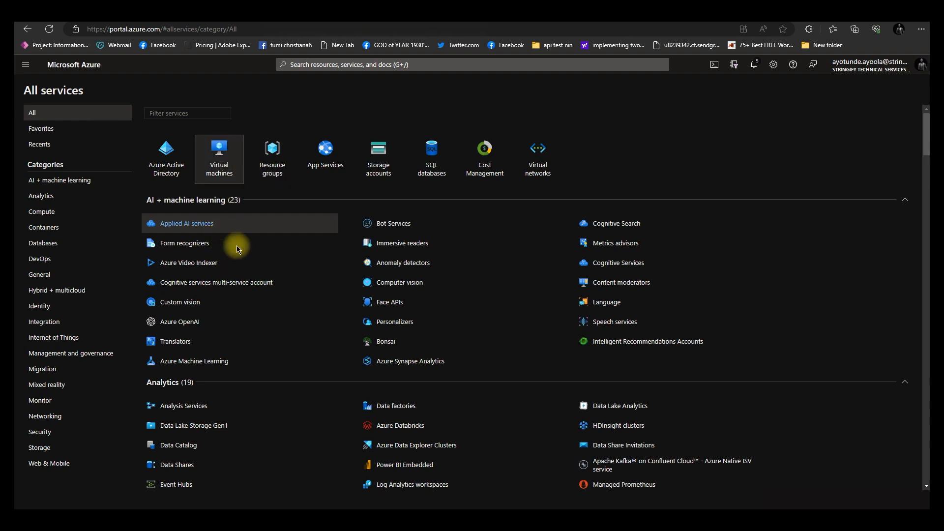
{"action": "left_click", "coordinate": [342, 64]}
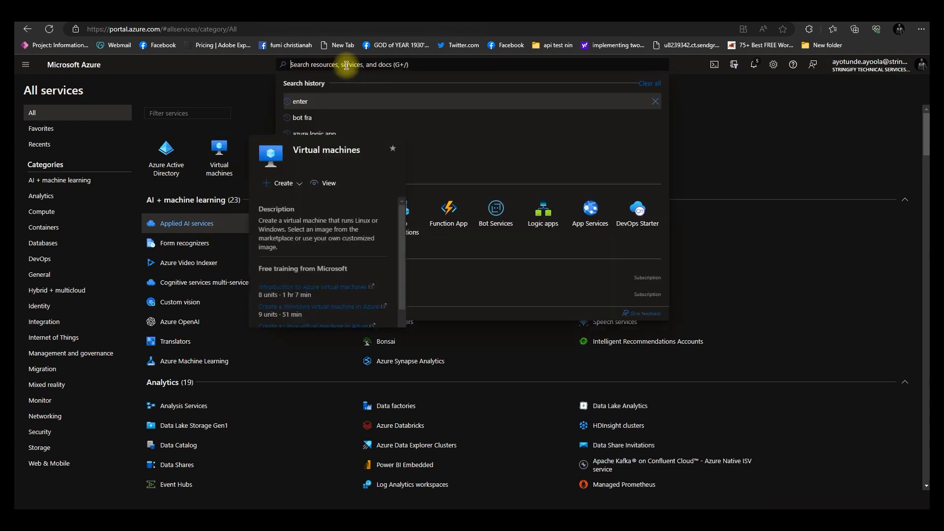
{"action": "left_click", "coordinate": [399, 230]}
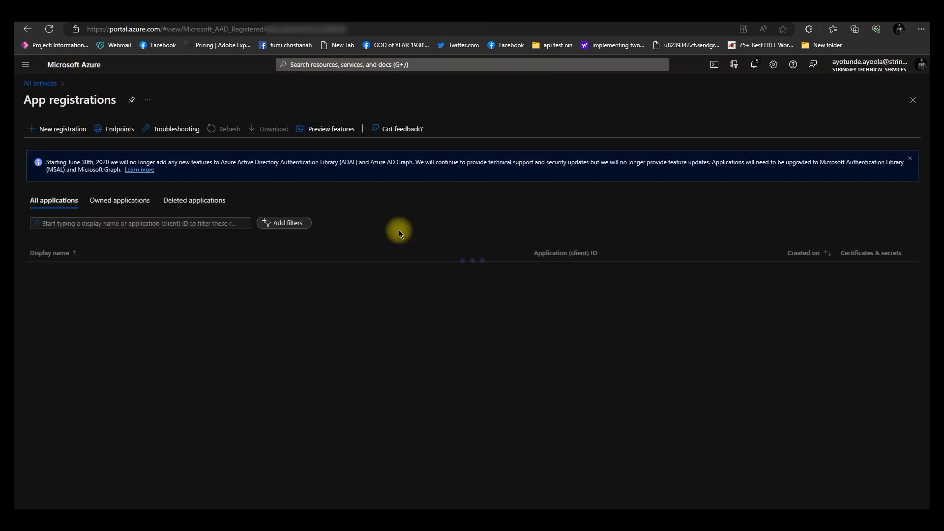
{"action": "left_click", "coordinate": [122, 201]}
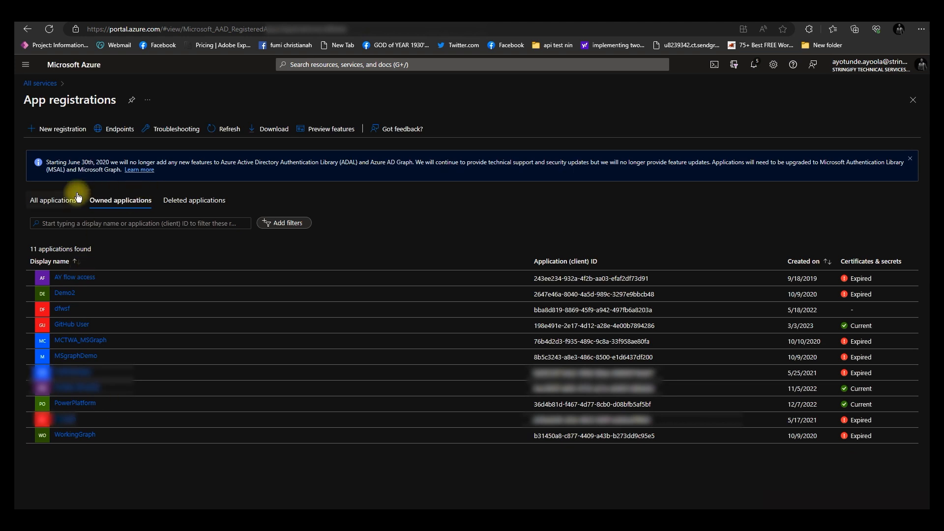
{"action": "left_click", "coordinate": [57, 201]}
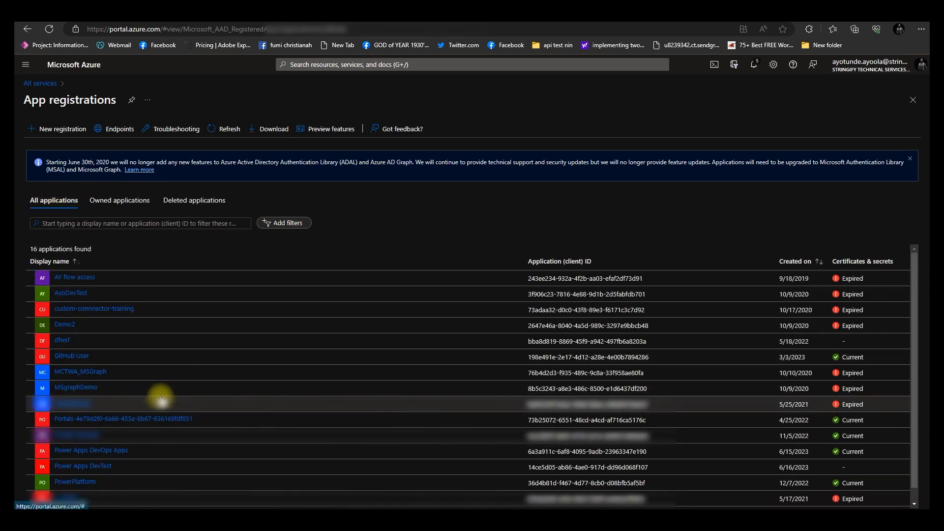
{"action": "scroll", "coordinate": [92, 444], "scroll_direction": "down", "scroll_amount": 1}
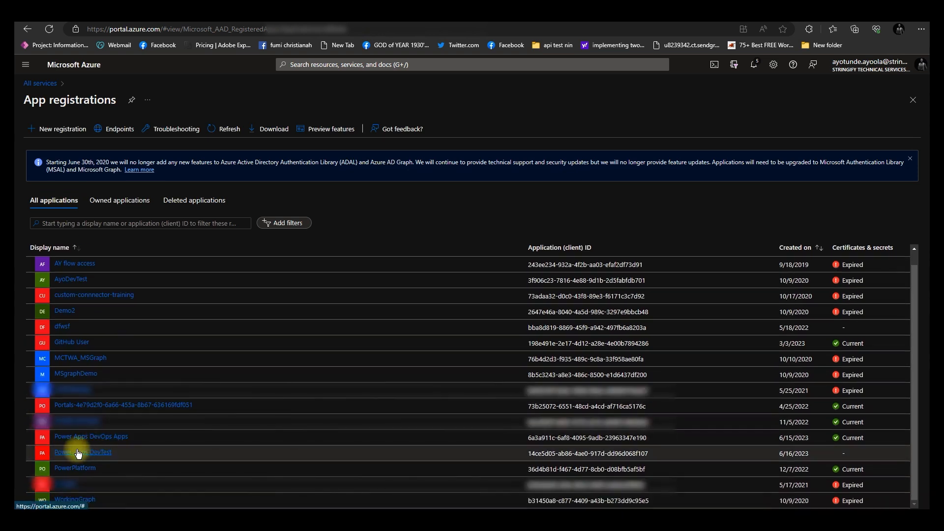
{"action": "left_click", "coordinate": [75, 450]}
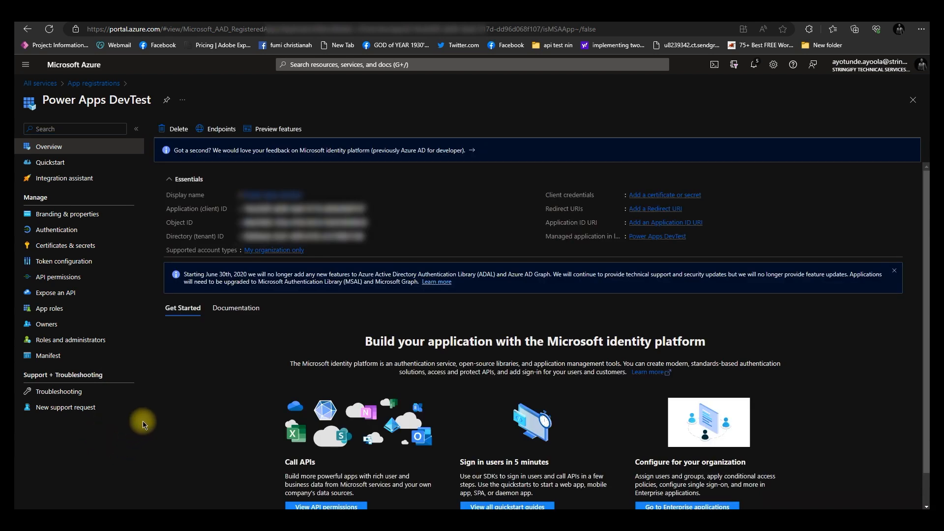
Add the delegated Azure DevOps user_impersonation API permission to the app registration
{"action": "left_click", "coordinate": [75, 280]}
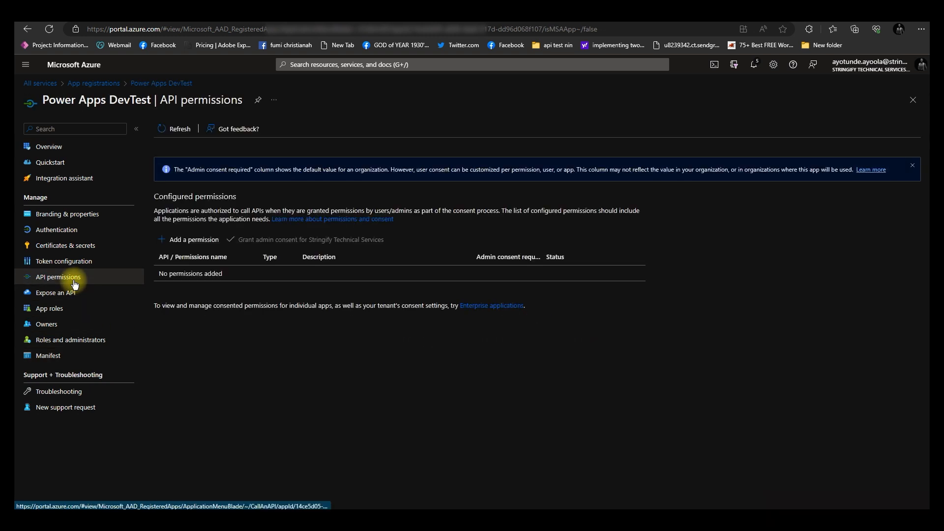
{"action": "left_click", "coordinate": [194, 240]}
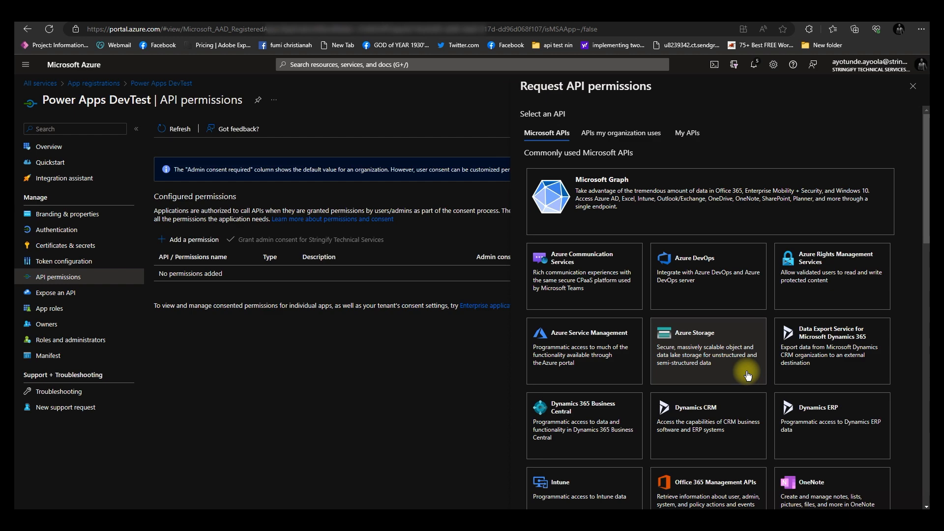
{"action": "left_click", "coordinate": [684, 282]}
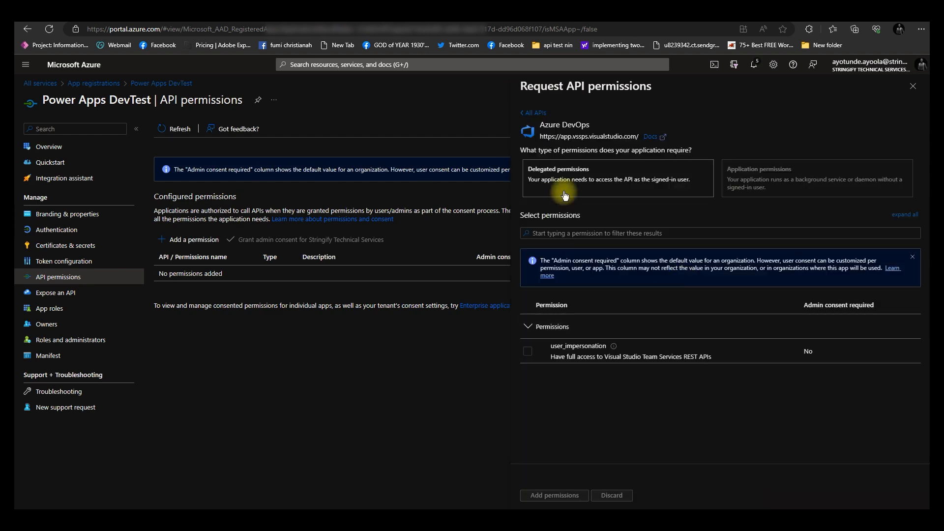
{"action": "left_click", "coordinate": [527, 354]}
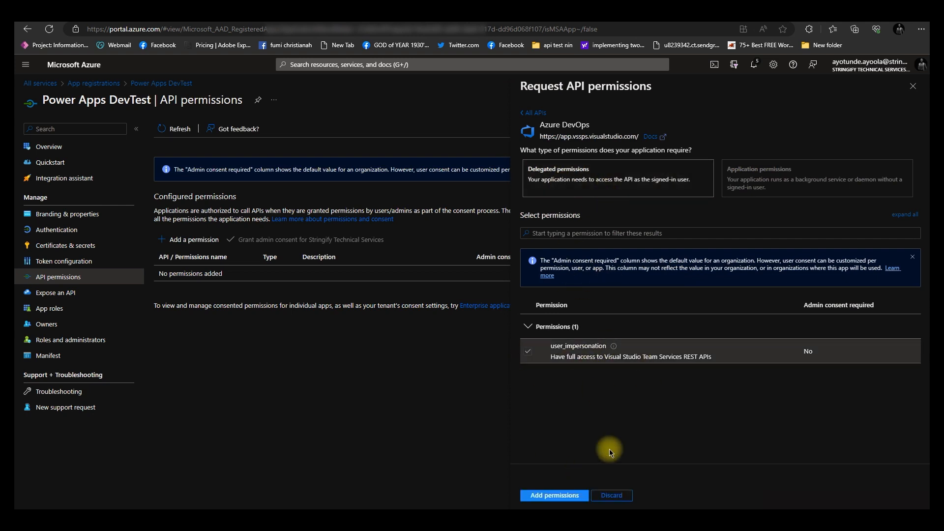
{"action": "left_click", "coordinate": [552, 497]}
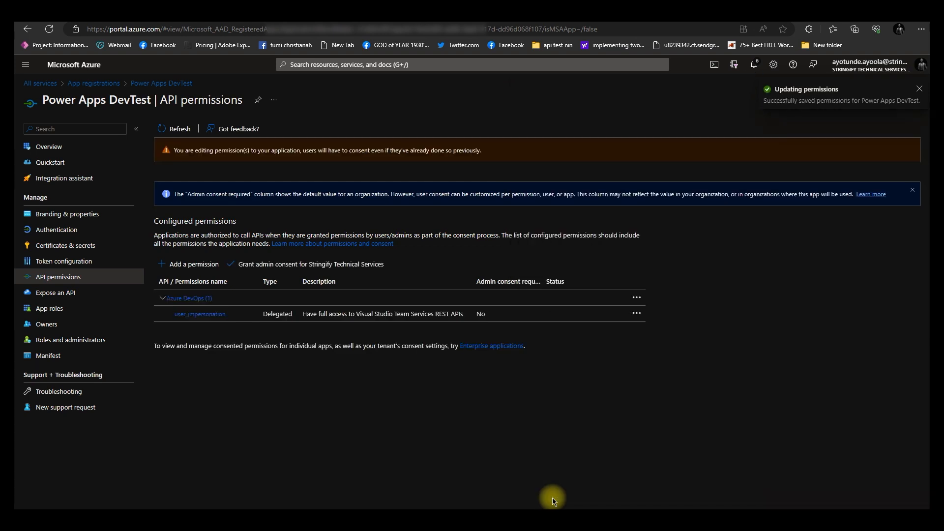
Add the delegated PowerApps Runtime Service user_impersonation API permission
{"action": "left_click", "coordinate": [199, 268]}
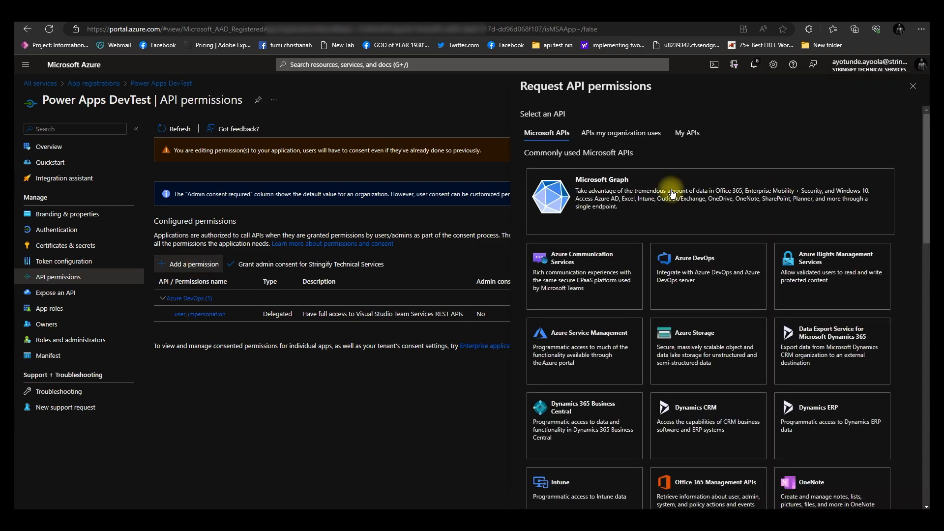
{"action": "scroll", "coordinate": [672, 193], "scroll_direction": "down", "scroll_amount": 15}
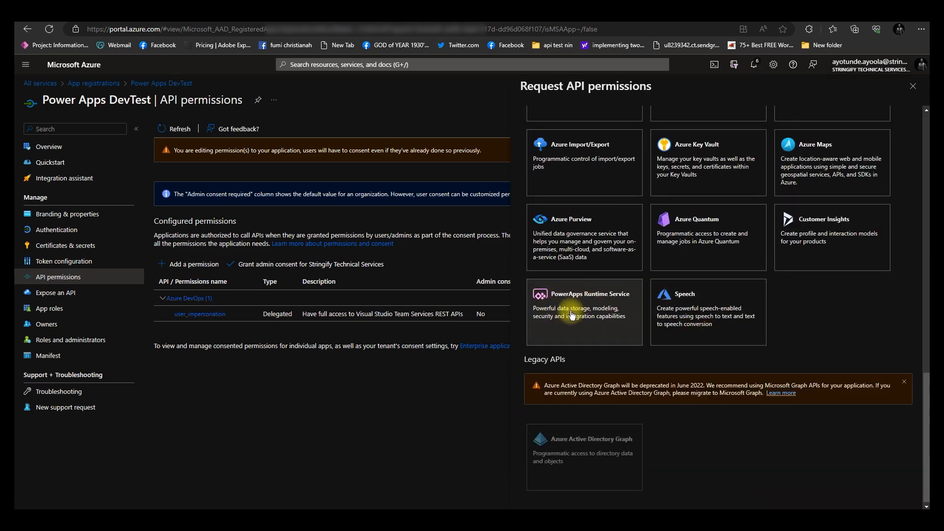
{"action": "left_click", "coordinate": [572, 314]}
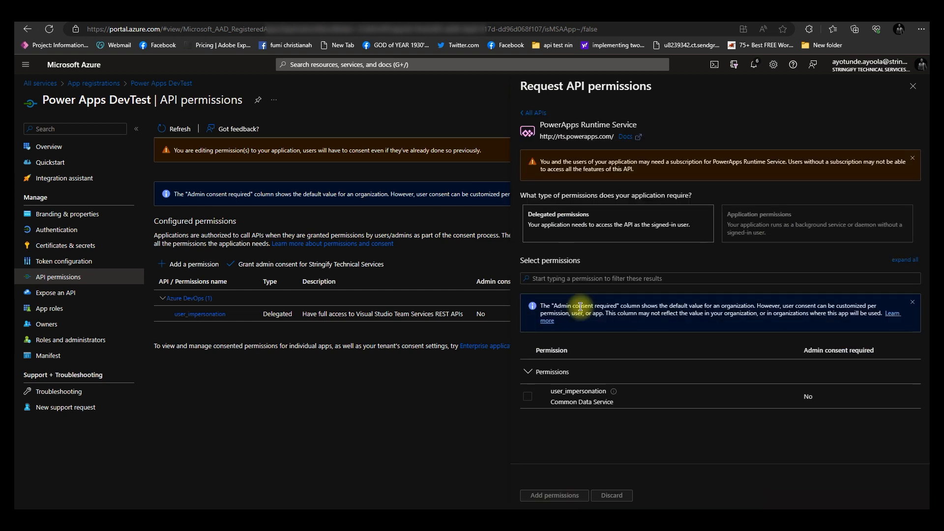
{"action": "left_click", "coordinate": [527, 396]}
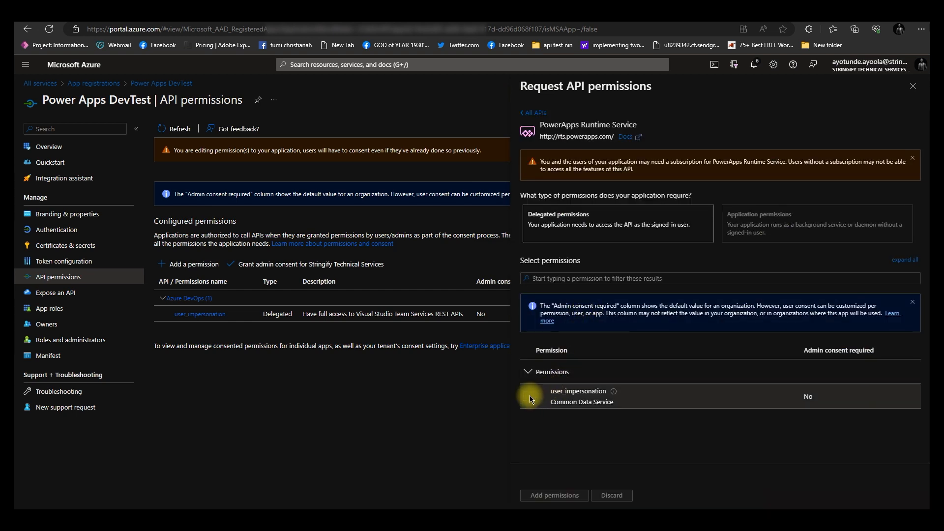
{"action": "left_click", "coordinate": [561, 496]}
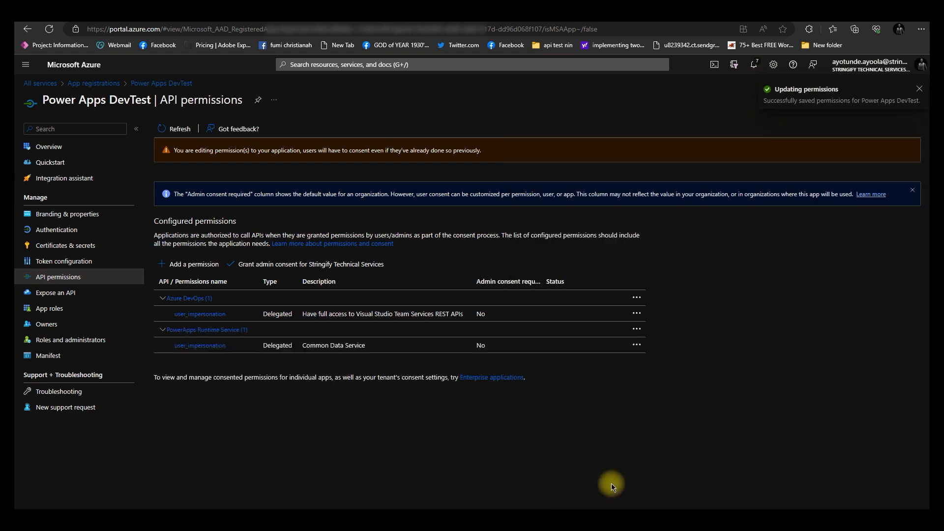
Add the delegated Dynamics CRM user_impersonation API permission
{"action": "left_click", "coordinate": [194, 269]}
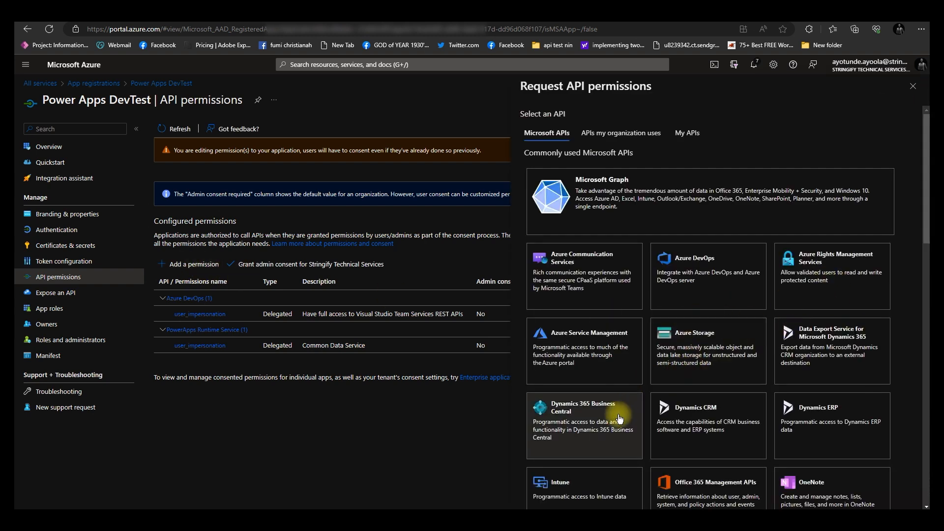
{"action": "left_click", "coordinate": [690, 428]}
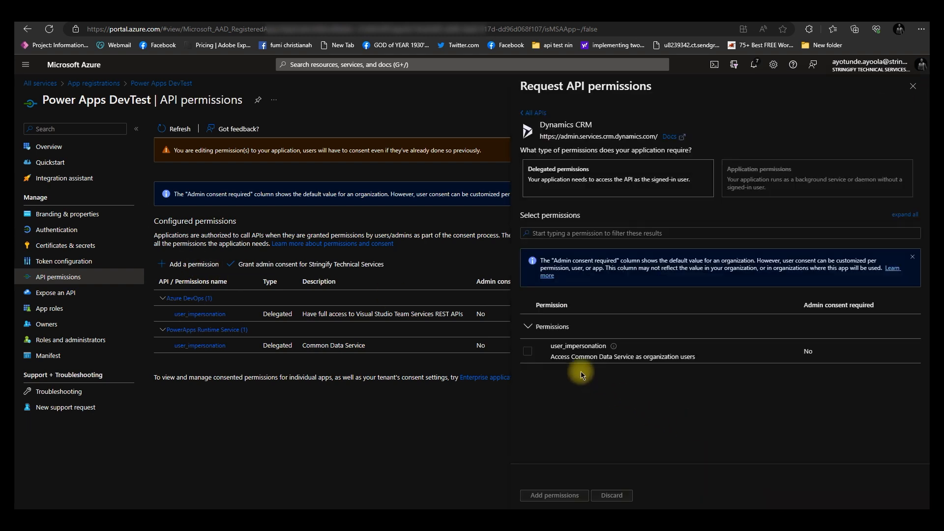
{"action": "left_click", "coordinate": [525, 359]}
{"action": "left_click", "coordinate": [553, 497]}
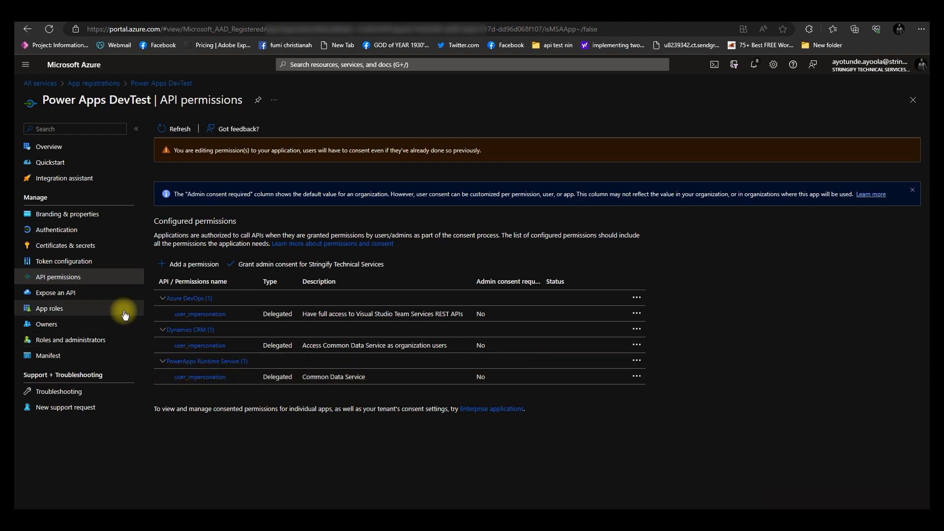
Create a client secret named Power Apps DevTest Secret expiring in 365 days (12 months) and copy its value
{"action": "left_click", "coordinate": [74, 252]}
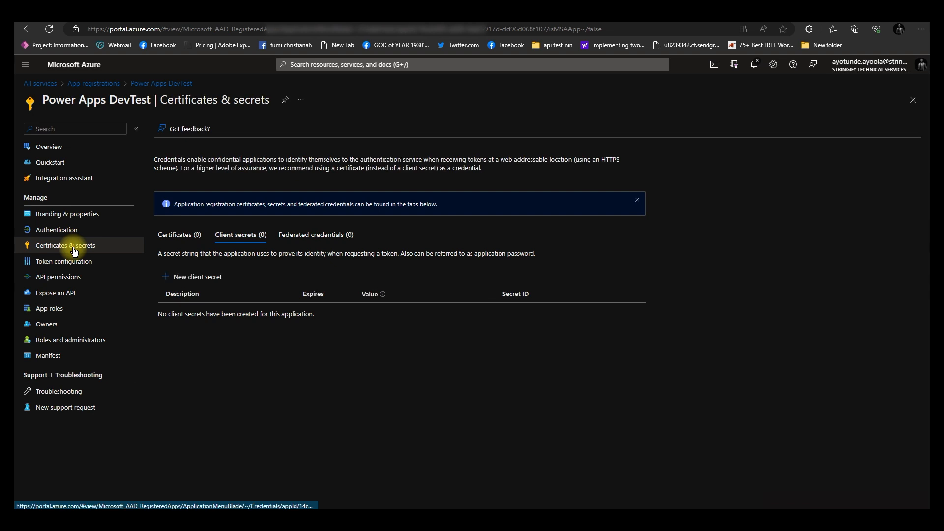
{"action": "left_click", "coordinate": [185, 278]}
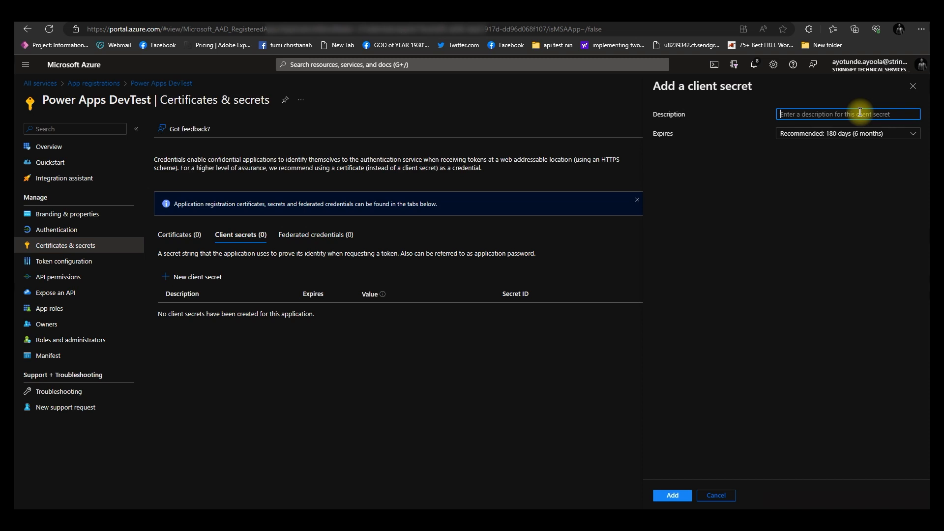
{"action": "type", "text": "Power Apps DevTest Secret"}
{"action": "left_click", "coordinate": [863, 132]}
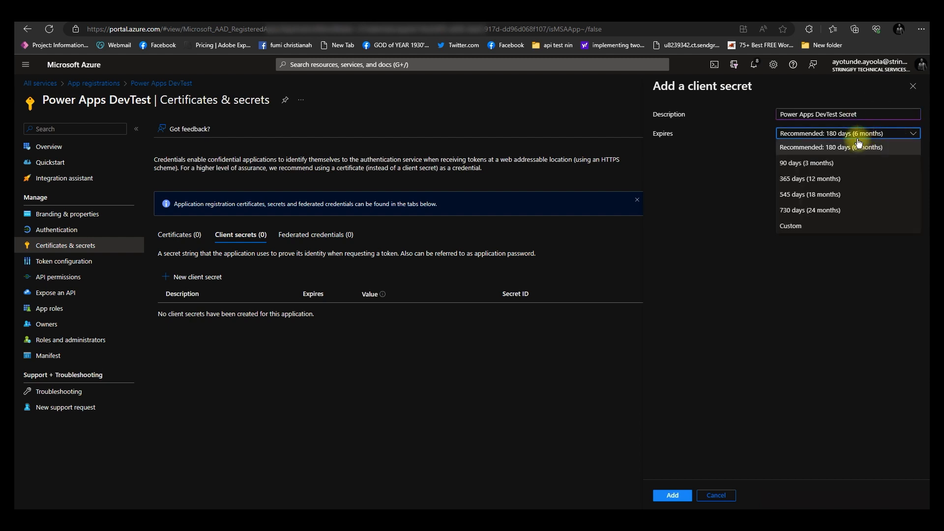
{"action": "left_click", "coordinate": [826, 178]}
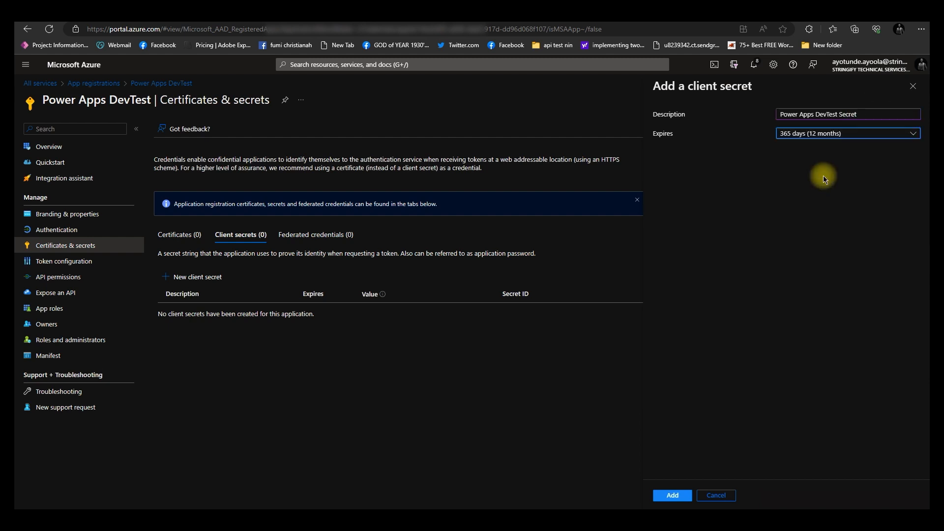
{"action": "left_click", "coordinate": [671, 495]}
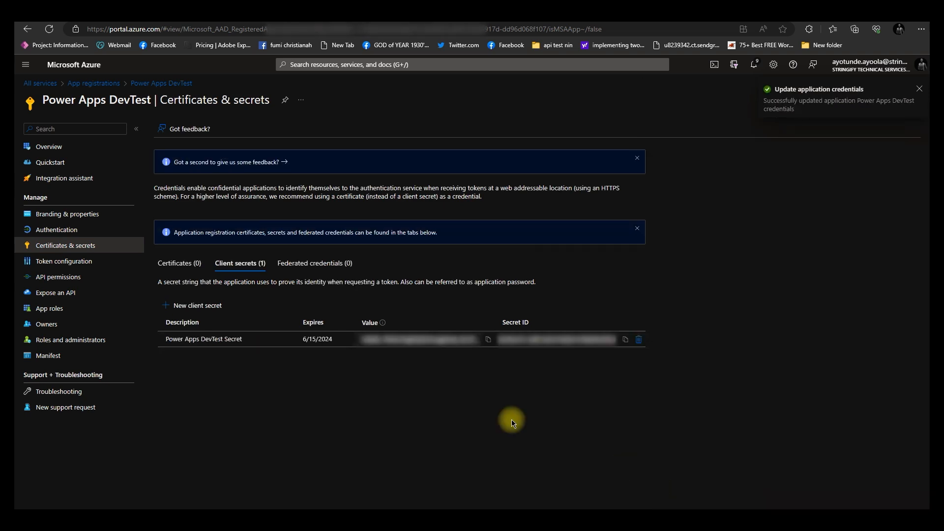
{"action": "left_click", "coordinate": [488, 339]}
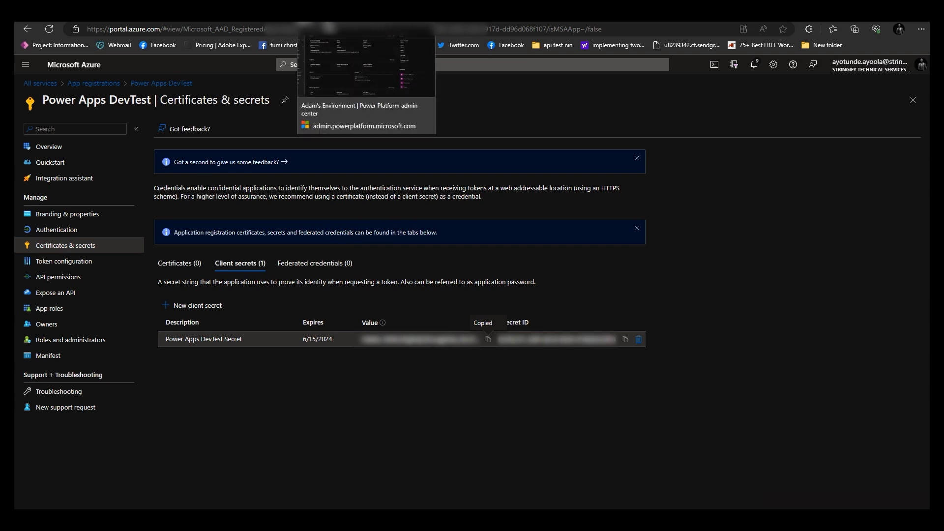
Start a new application user in Adam's Environment settings and add the Power Apps DevTest app to it
{"action": "left_click", "coordinate": [329, 25]}
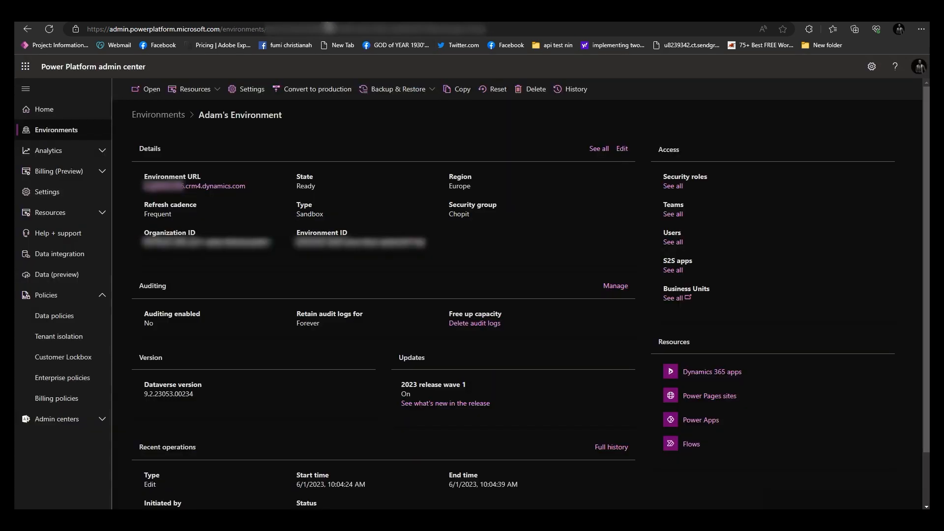
{"action": "left_click", "coordinate": [241, 94]}
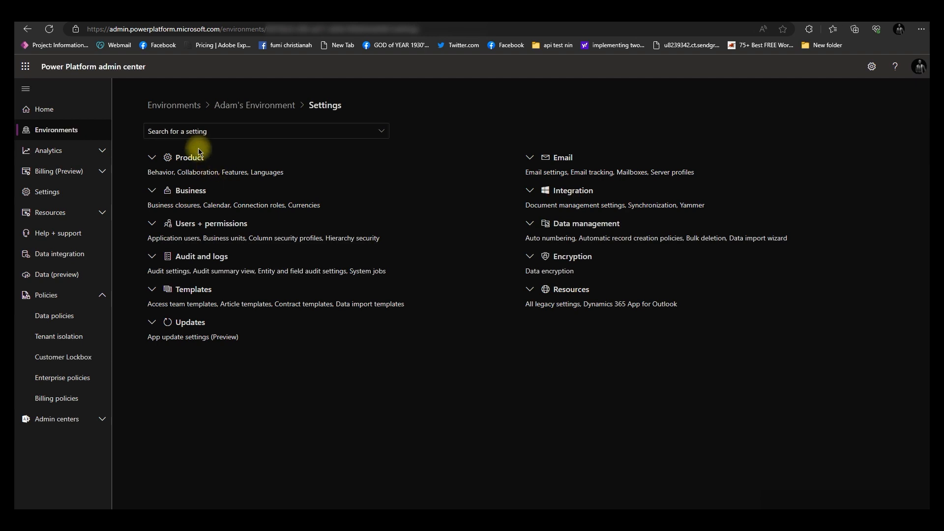
{"action": "left_click", "coordinate": [152, 225]}
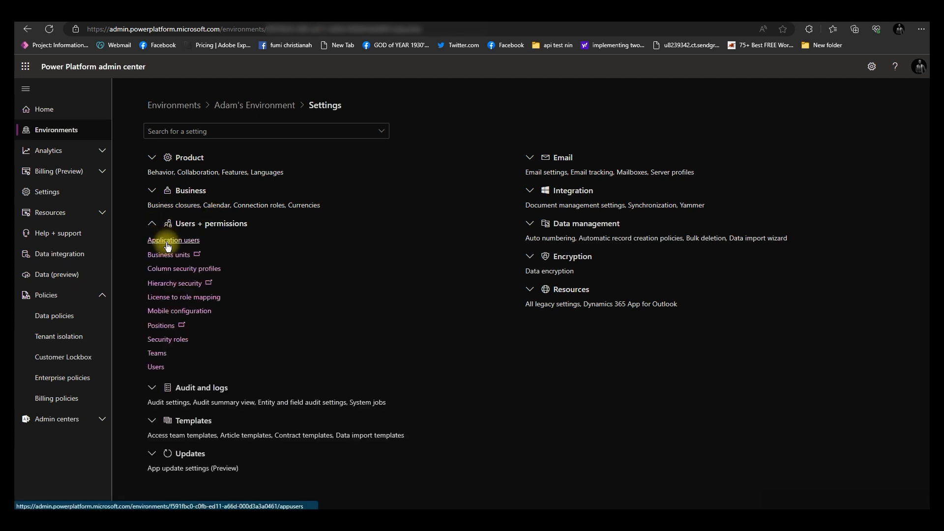
{"action": "left_click", "coordinate": [168, 243]}
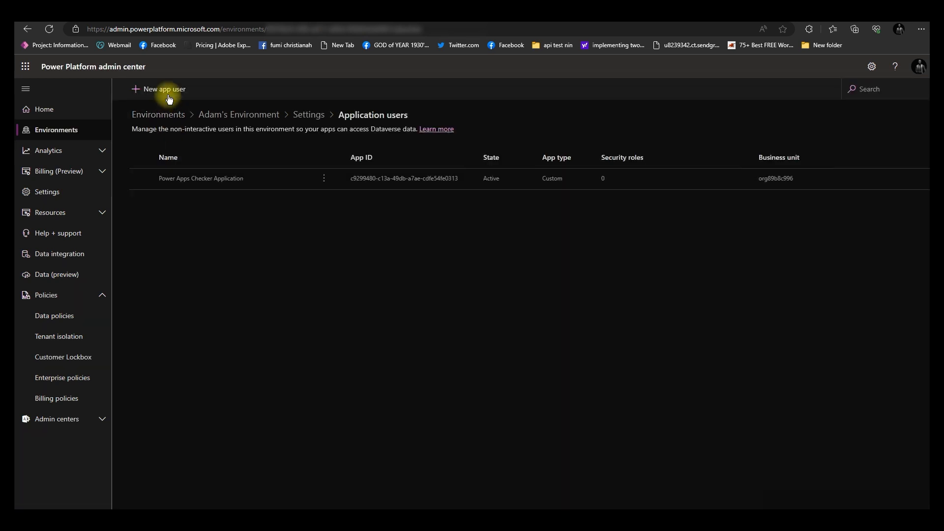
{"action": "left_click", "coordinate": [165, 90]}
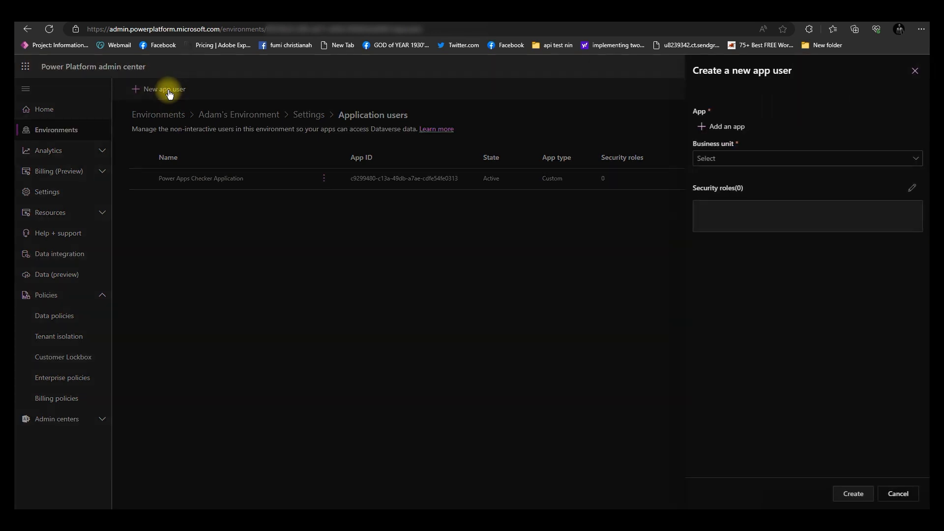
{"action": "left_click", "coordinate": [726, 127]}
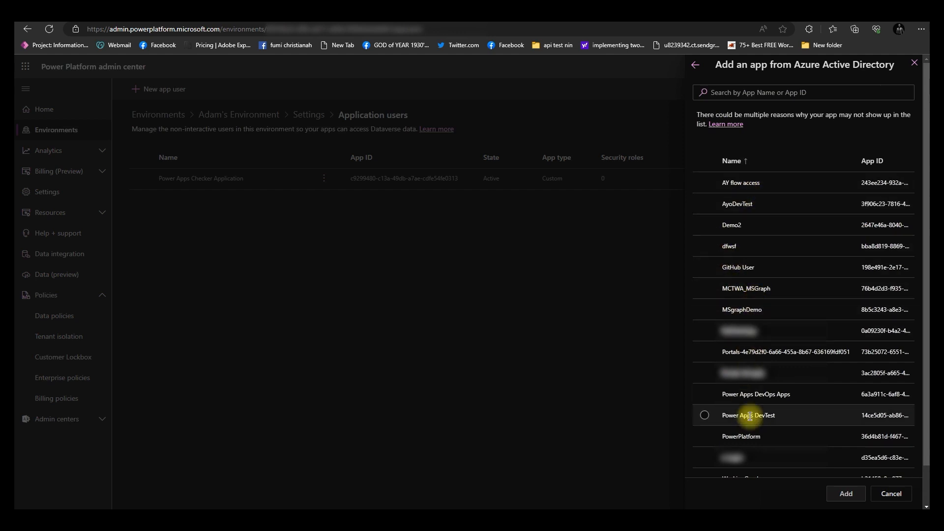
{"action": "left_click", "coordinate": [710, 421]}
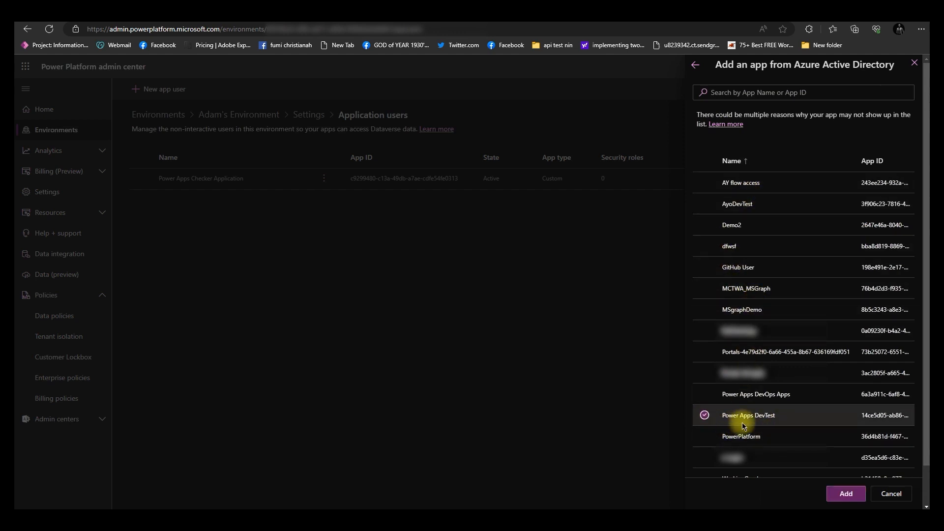
{"action": "left_click", "coordinate": [853, 492]}
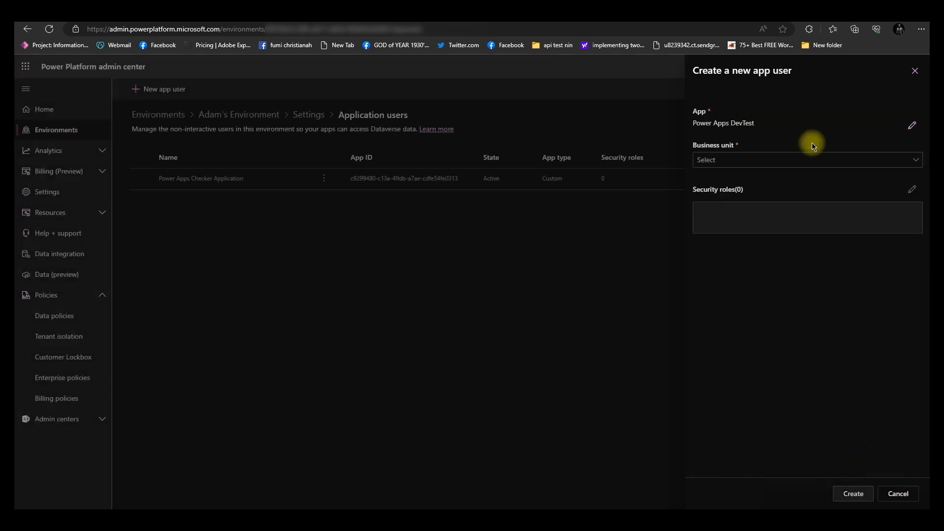
Set the app user's business unit to org89b8c996, assign the System Administrator security role, and create the user
{"action": "left_click", "coordinate": [734, 163]}
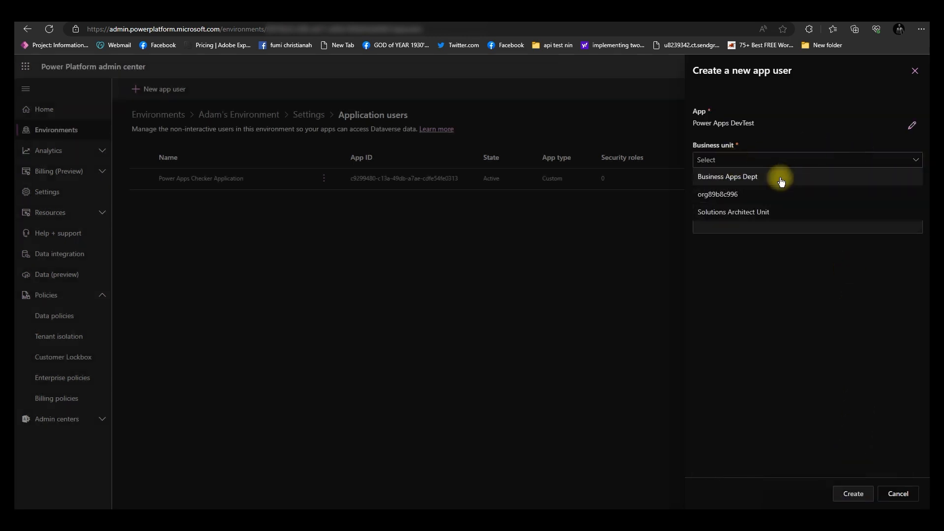
{"action": "left_click", "coordinate": [738, 196]}
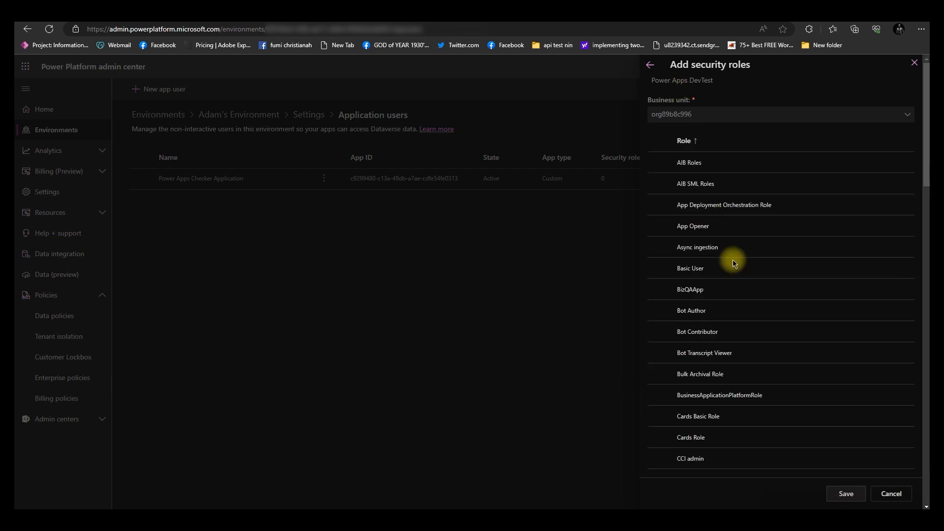
{"action": "scroll", "coordinate": [732, 260], "scroll_direction": "down", "scroll_amount": 12}
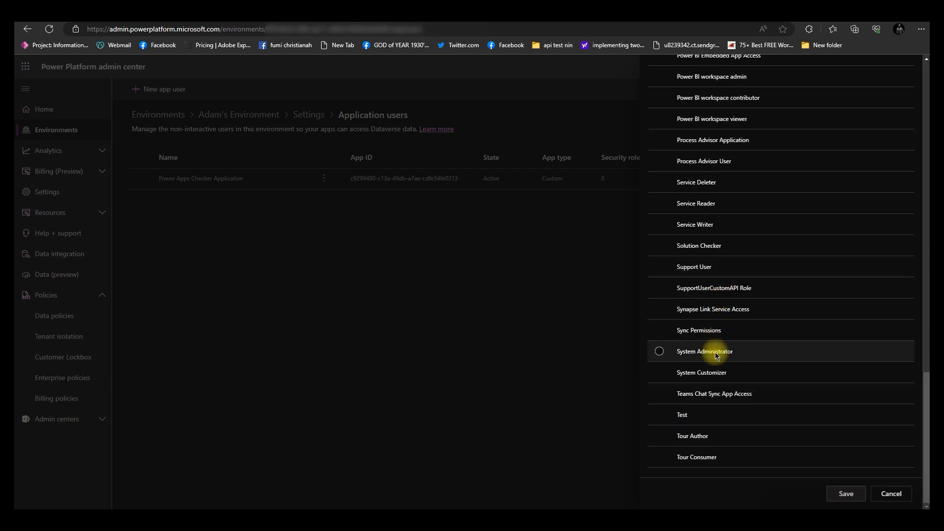
{"action": "left_click", "coordinate": [659, 351]}
{"action": "left_click", "coordinate": [855, 491]}
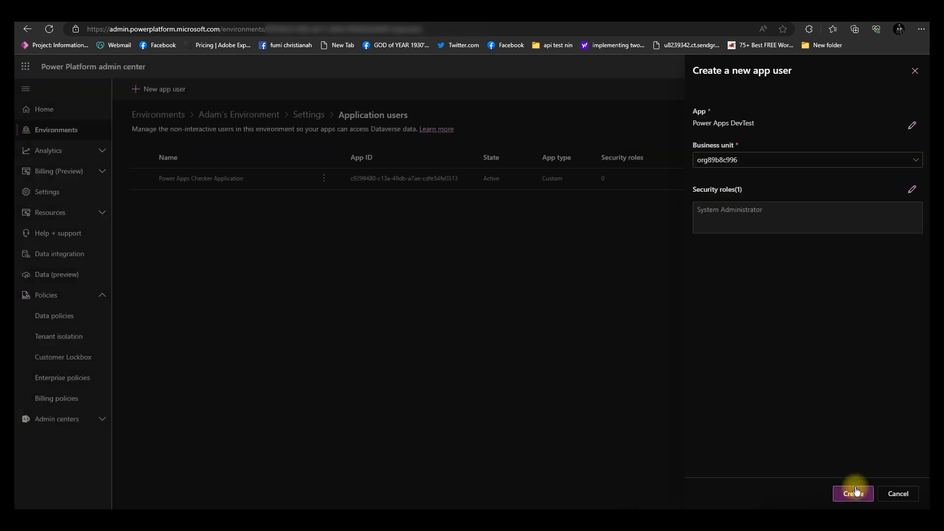
{"action": "left_click", "coordinate": [857, 491]}
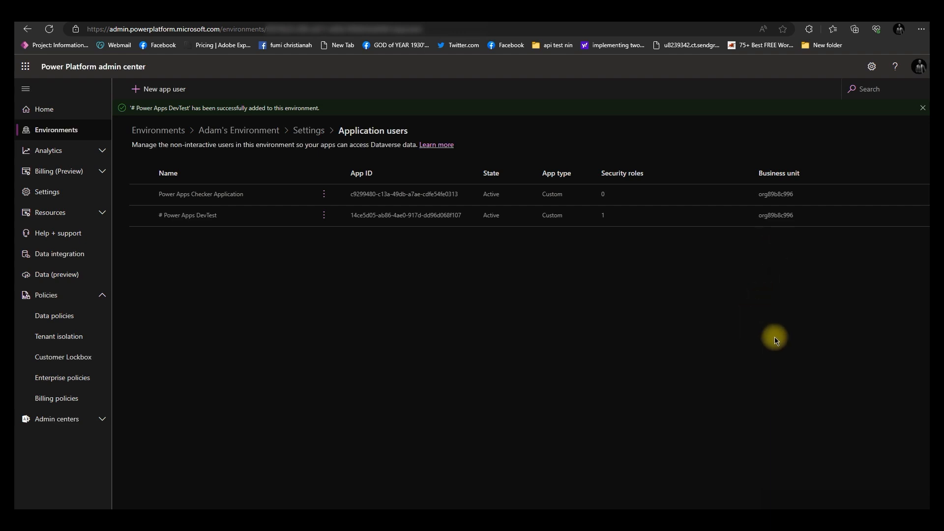
Open the existing DevTest service connection's edit panel to inspect its settings, then close it
{"action": "left_click", "coordinate": [492, 23]}
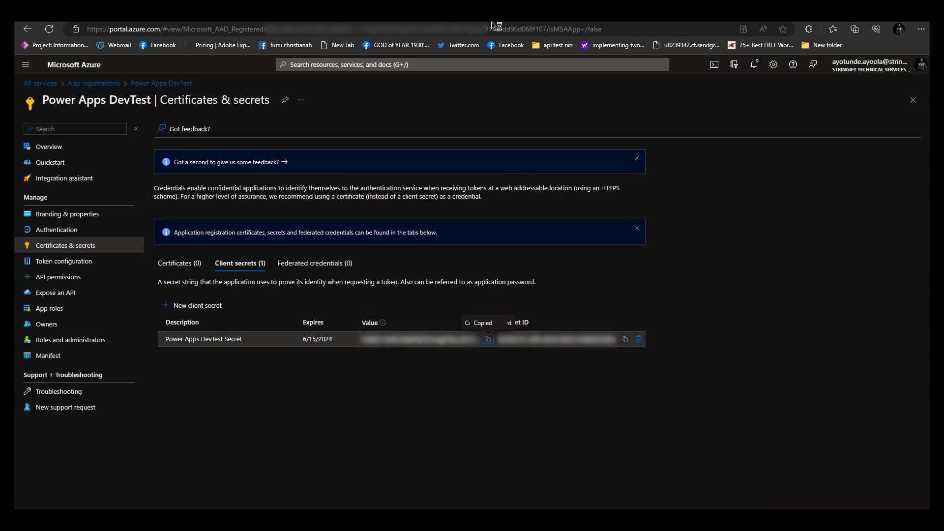
{"action": "left_click", "coordinate": [723, 23]}
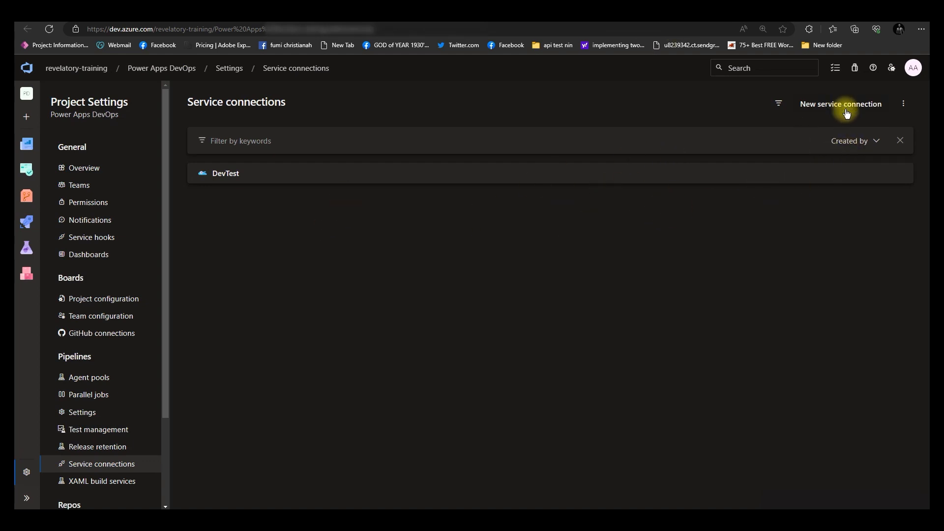
{"action": "left_click", "coordinate": [846, 173]}
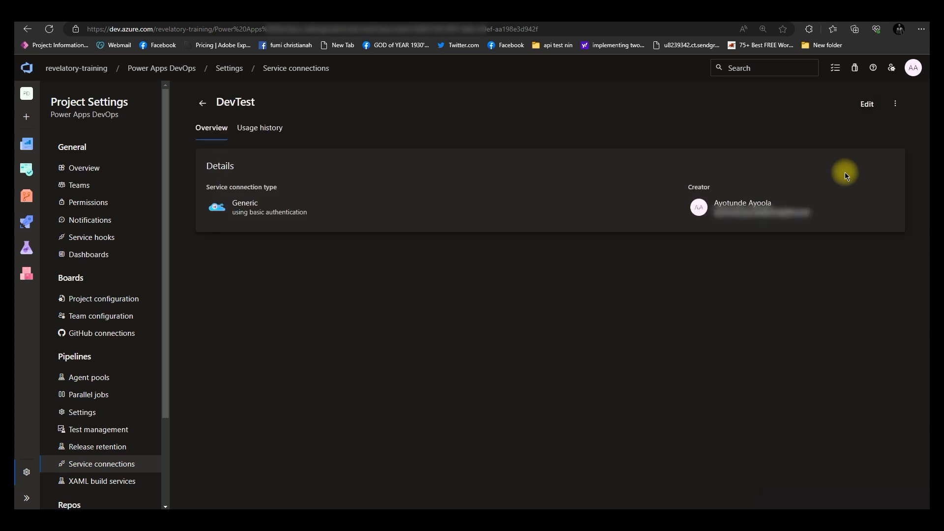
{"action": "left_click", "coordinate": [864, 105]}
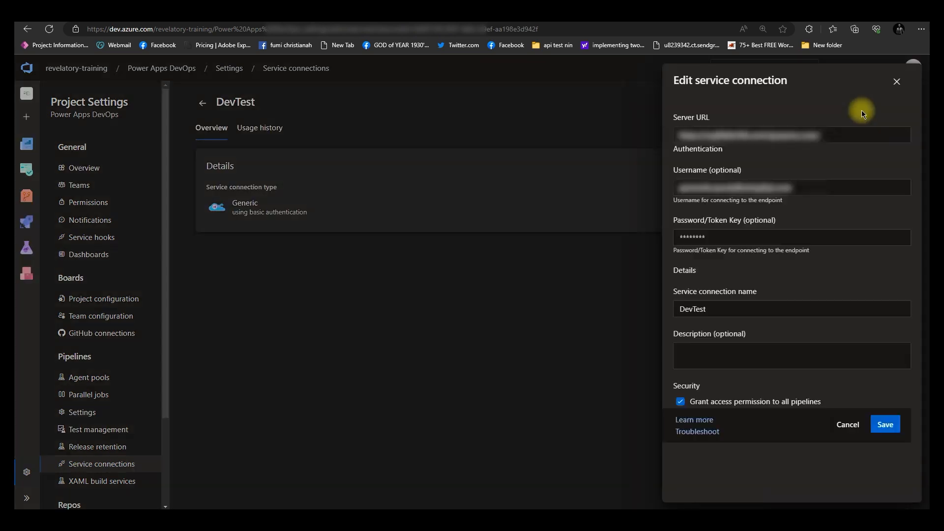
{"action": "left_click", "coordinate": [841, 424]}
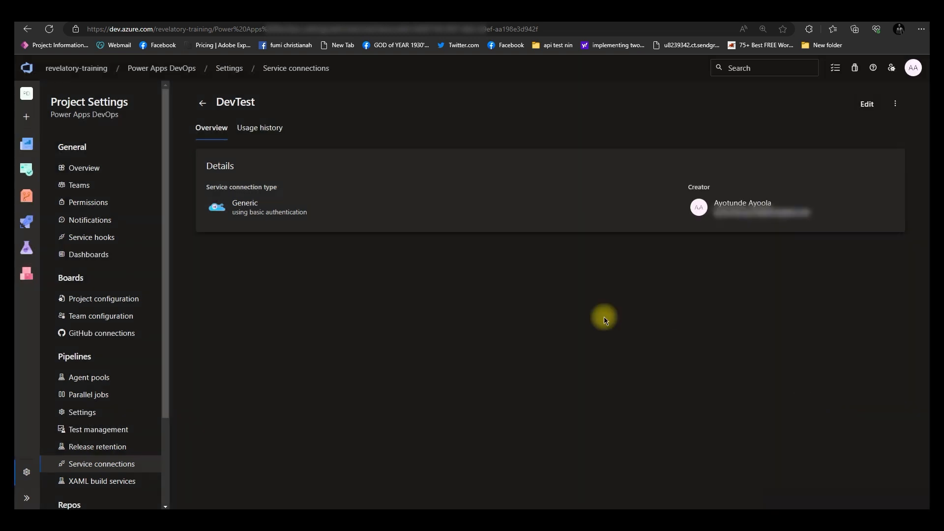
{"action": "left_click", "coordinate": [204, 105]}
Start a new Power Platform service connection using the Application Id and client secret authentication method
{"action": "left_click", "coordinate": [865, 100]}
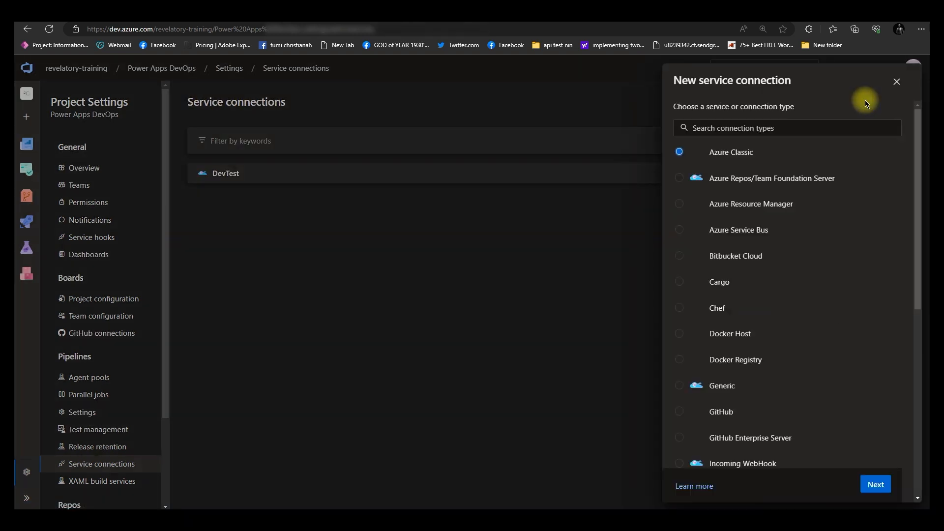
{"action": "scroll", "coordinate": [746, 295], "scroll_direction": "down", "scroll_amount": 8}
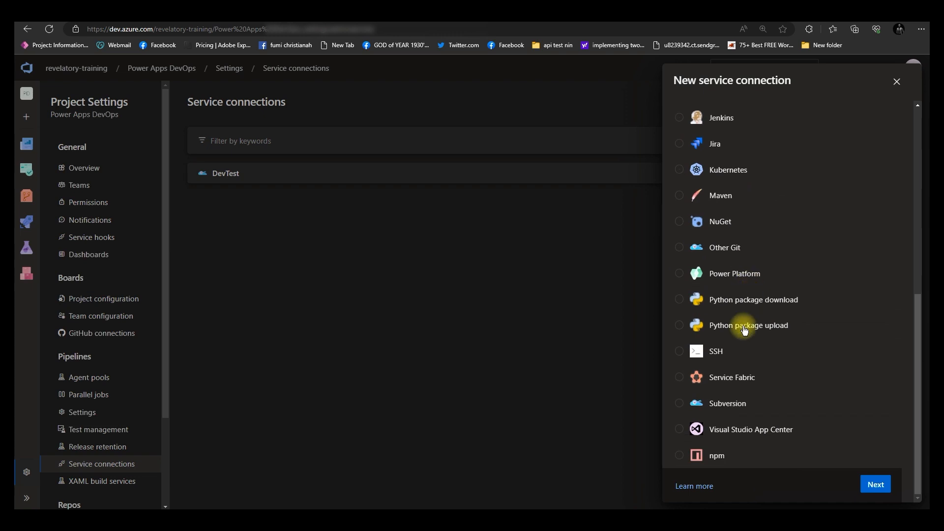
{"action": "left_click", "coordinate": [683, 275]}
{"action": "left_click", "coordinate": [875, 484]}
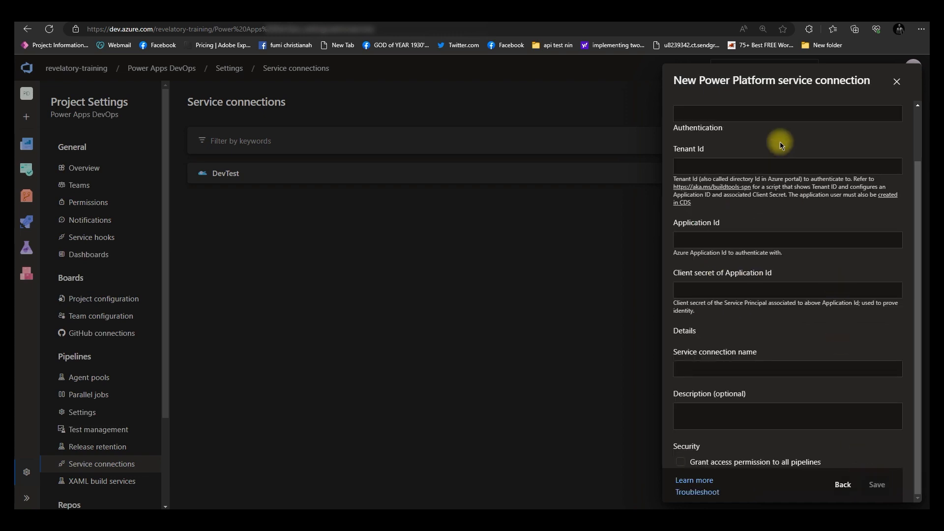
{"action": "left_click", "coordinate": [754, 114]}
{"action": "scroll", "coordinate": [742, 132], "scroll_direction": "up", "scroll_amount": 1}
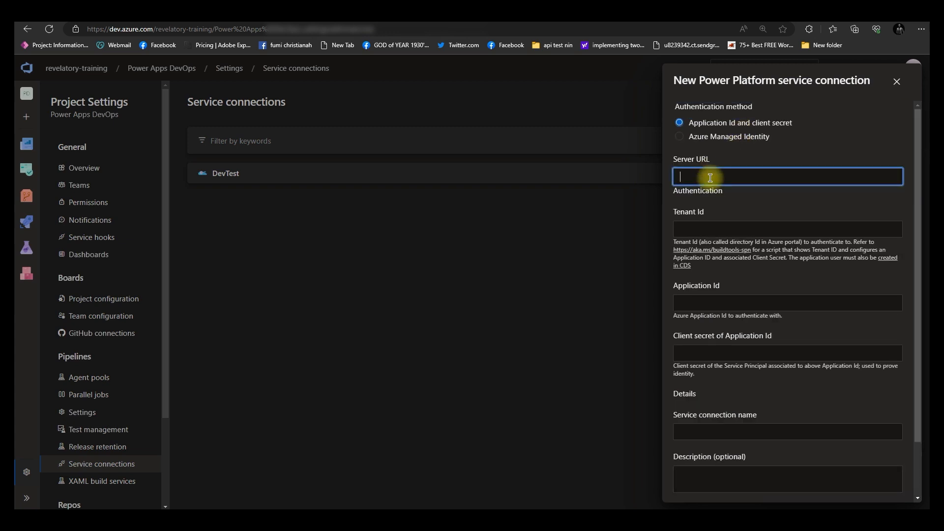
Copy Adam's Environment URL from the admin center and paste it as the service connection's Server URL
{"action": "left_click", "coordinate": [324, 16]}
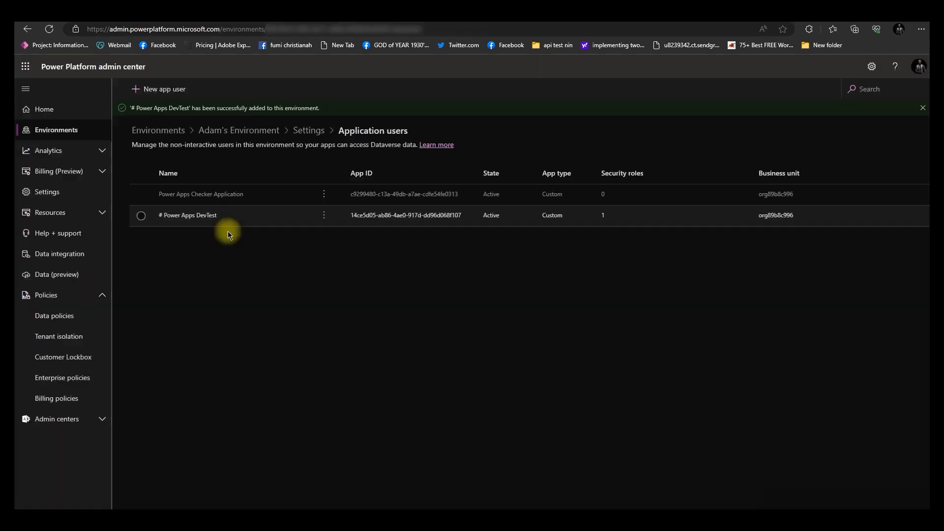
{"action": "left_click", "coordinate": [310, 132]}
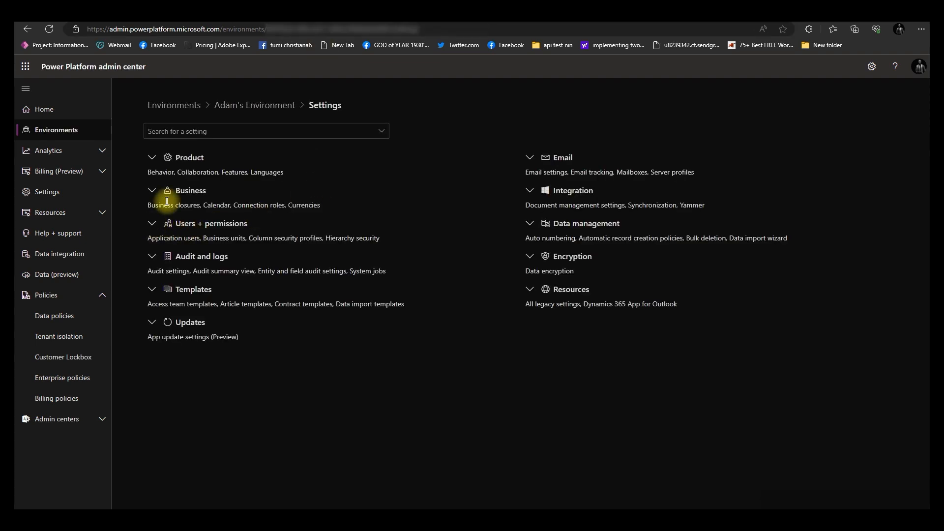
{"action": "left_click", "coordinate": [243, 106]}
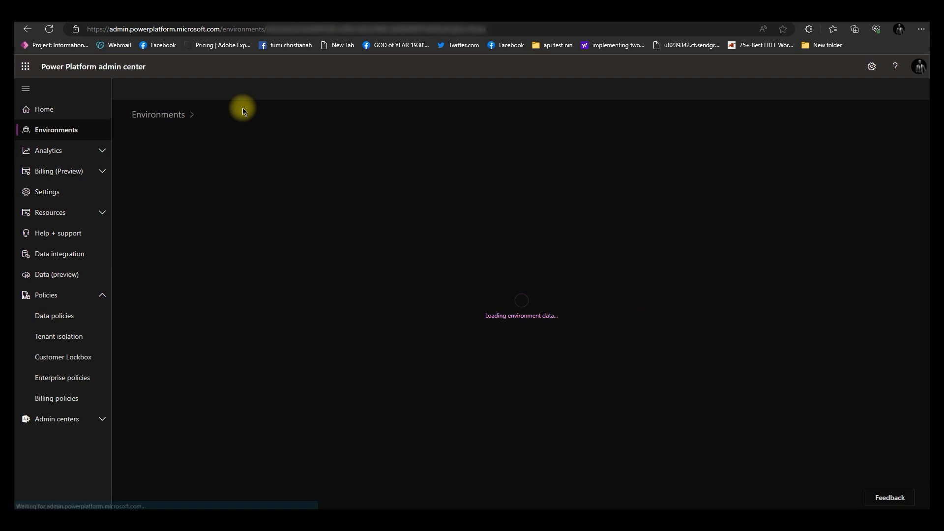
{"action": "right_click", "coordinate": [198, 185]}
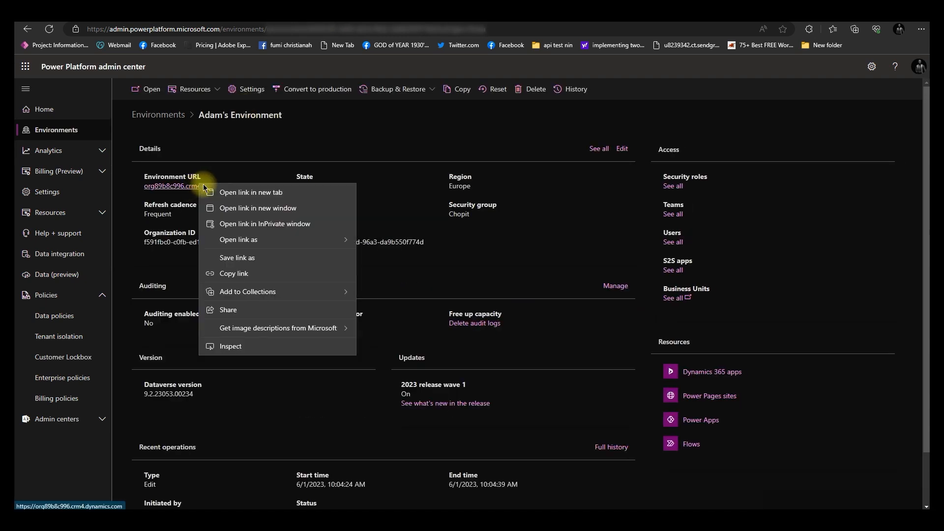
{"action": "left_click", "coordinate": [238, 275]}
{"action": "left_click", "coordinate": [722, 22]}
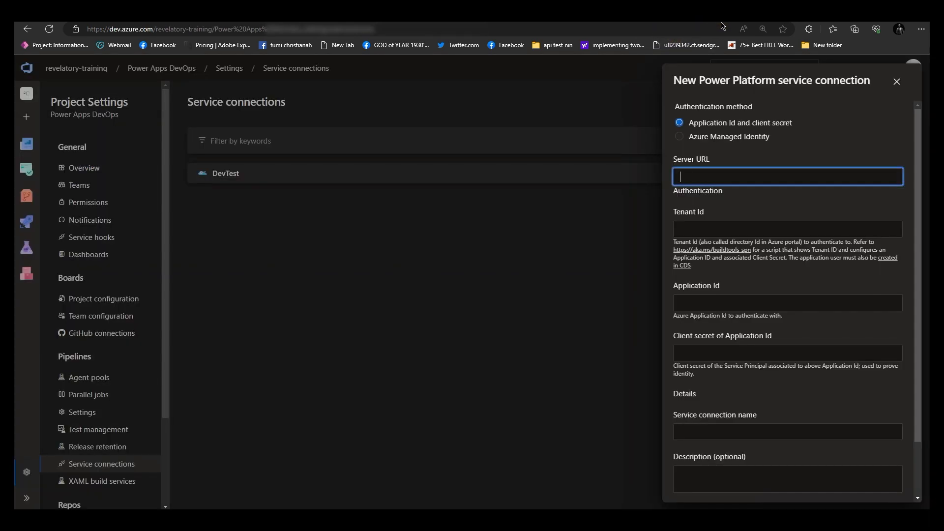
{"action": "right_click", "coordinate": [702, 179]}
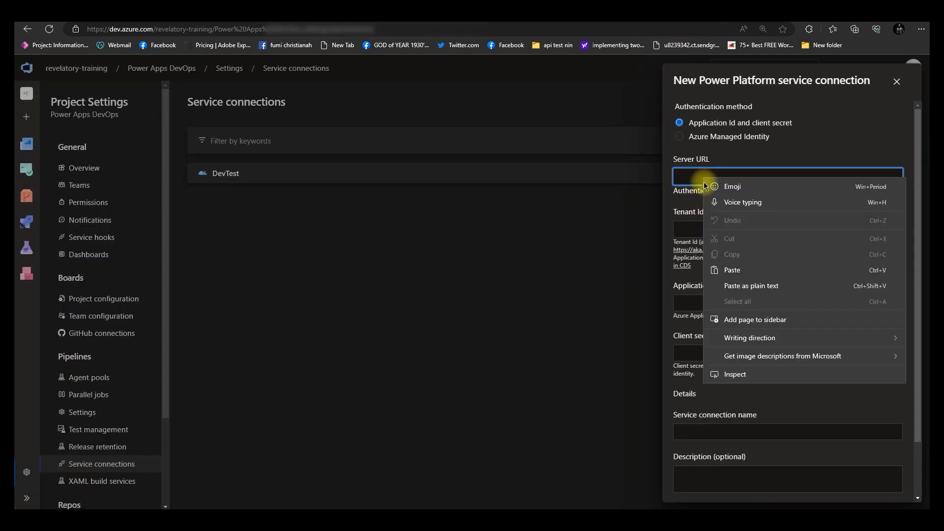
{"action": "left_click", "coordinate": [733, 272]}
Paste the Server URL, then copy the tenant GUID from the Ascend (default) environment's ID and paste it as the Tenant Id
{"action": "left_click", "coordinate": [703, 229]}
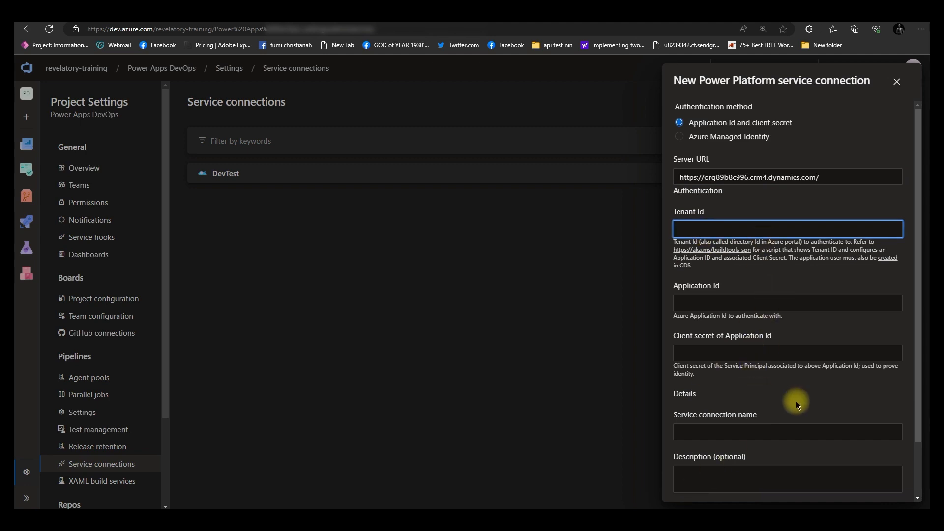
{"action": "left_click", "coordinate": [347, 21]}
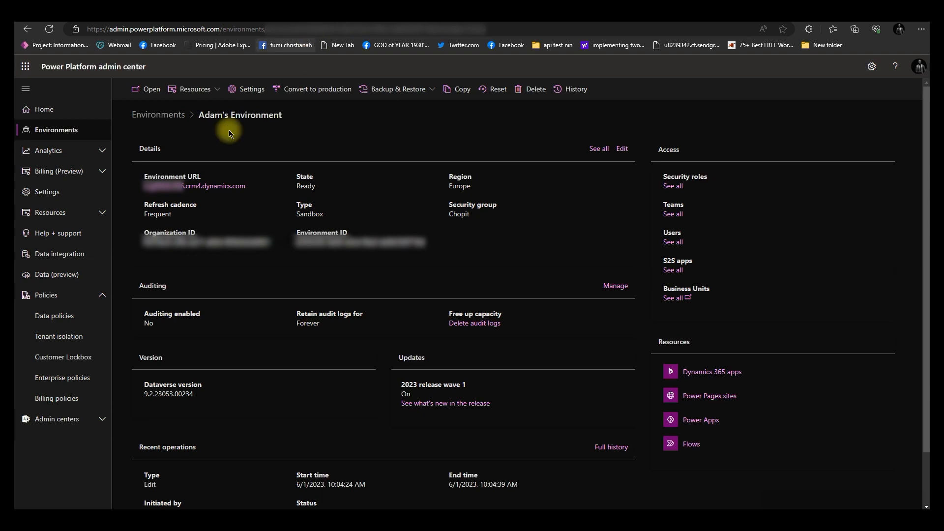
{"action": "left_click", "coordinate": [166, 118]}
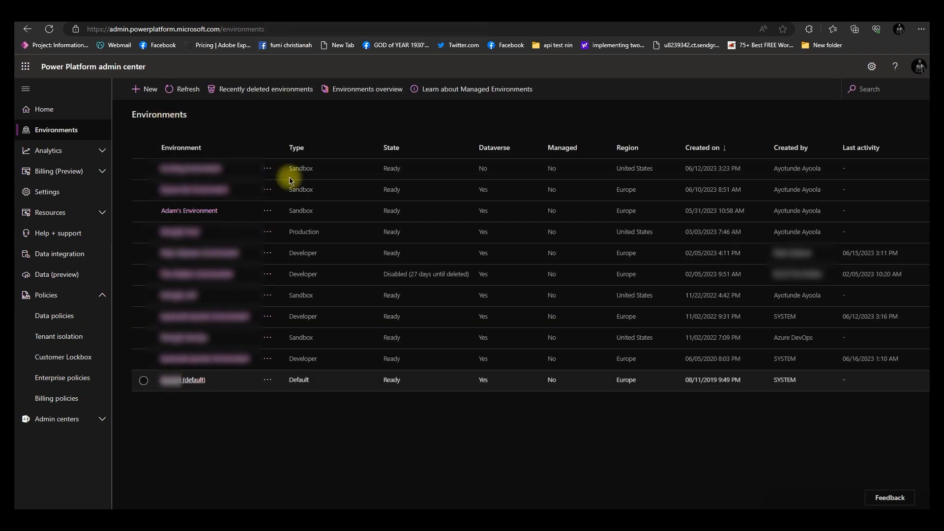
{"action": "left_click", "coordinate": [186, 381]}
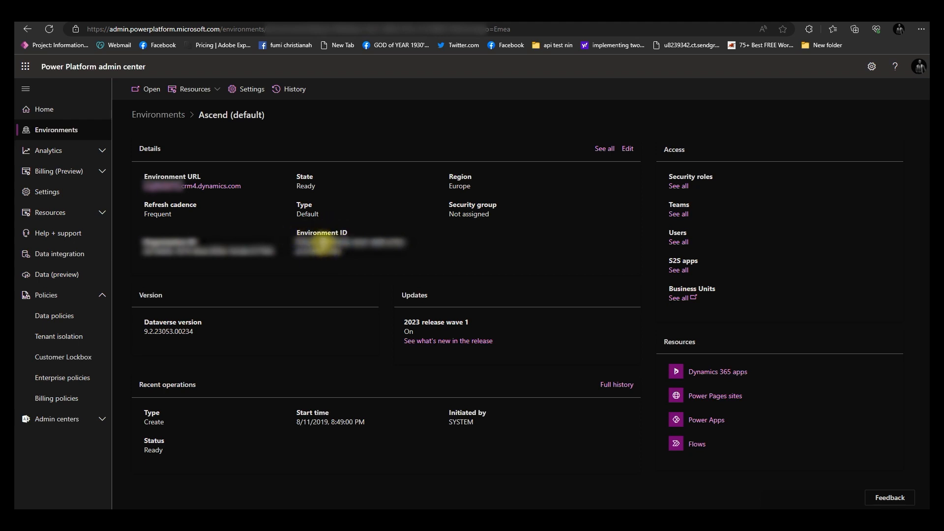
{"action": "triple_click", "coordinate": [338, 250]}
{"action": "right_click", "coordinate": [332, 246]}
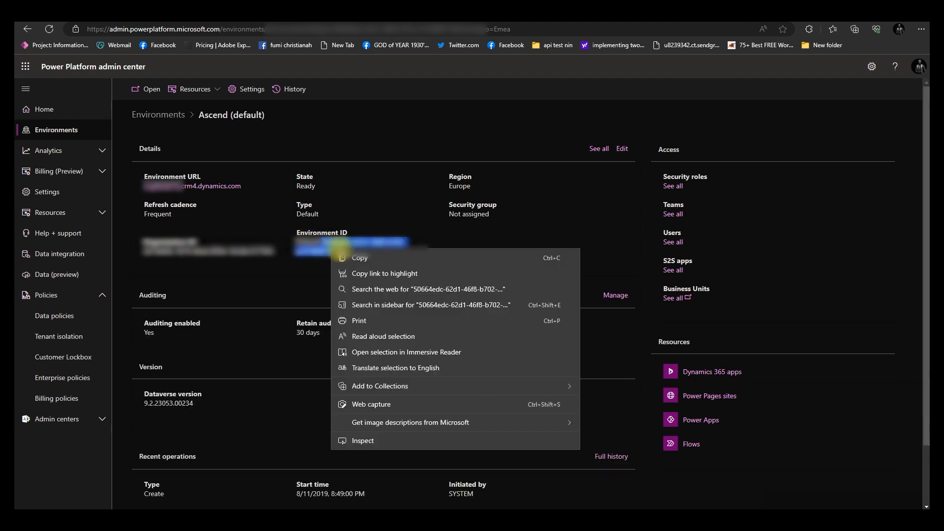
{"action": "left_click", "coordinate": [360, 257]}
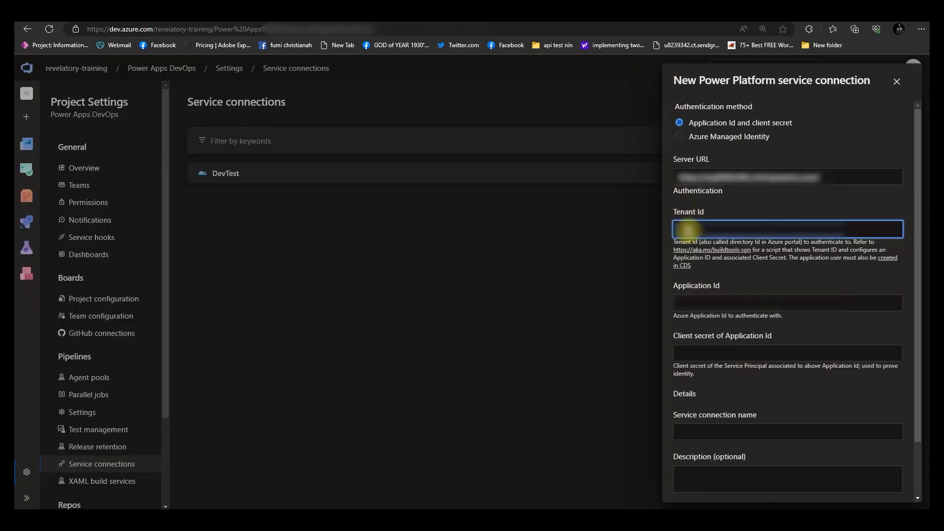
{"action": "right_click", "coordinate": [688, 230]}
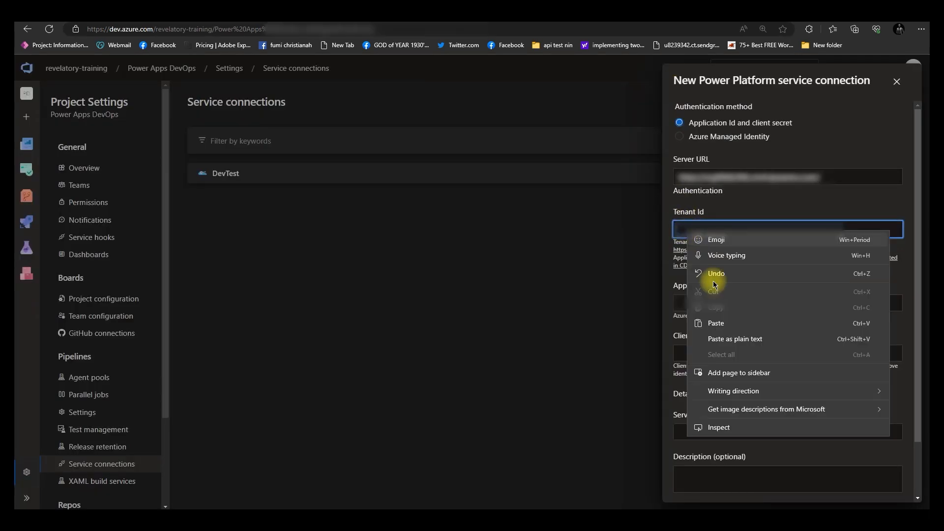
{"action": "left_click", "coordinate": [716, 323]}
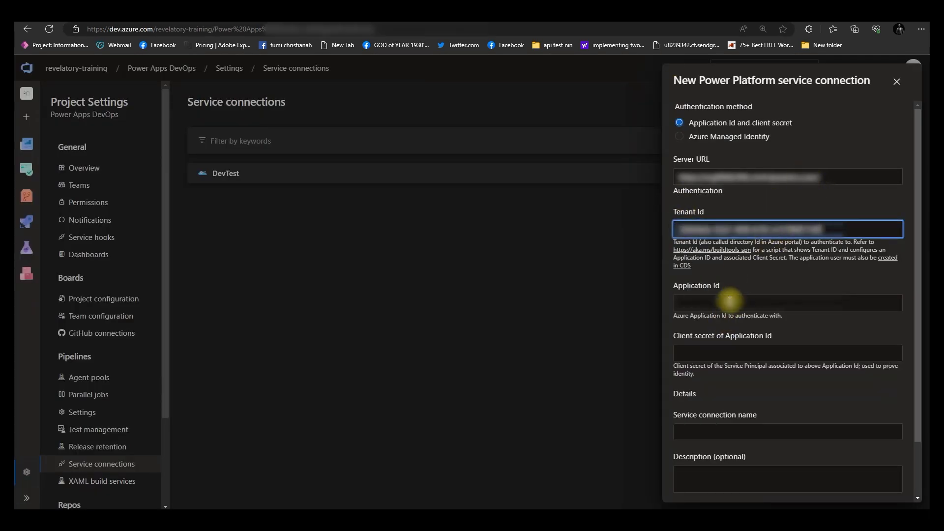
Paste the app registration's Application Id into the service connection
{"action": "left_click", "coordinate": [733, 300]}
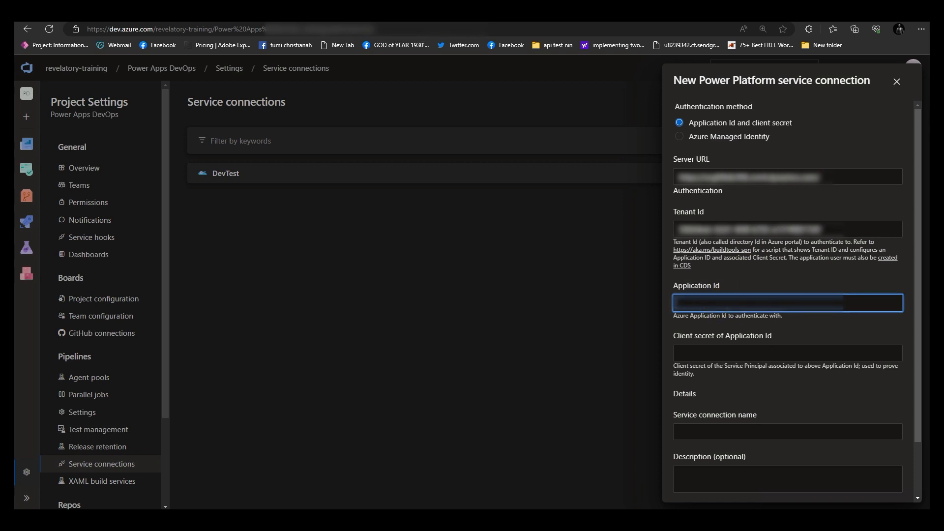
{"action": "left_click", "coordinate": [795, 345]}
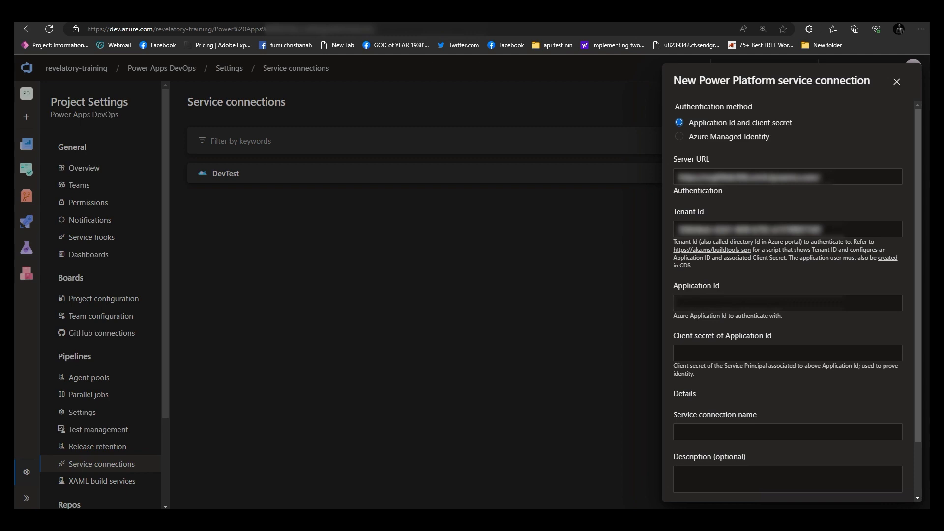
{"action": "right_click", "coordinate": [692, 296]}
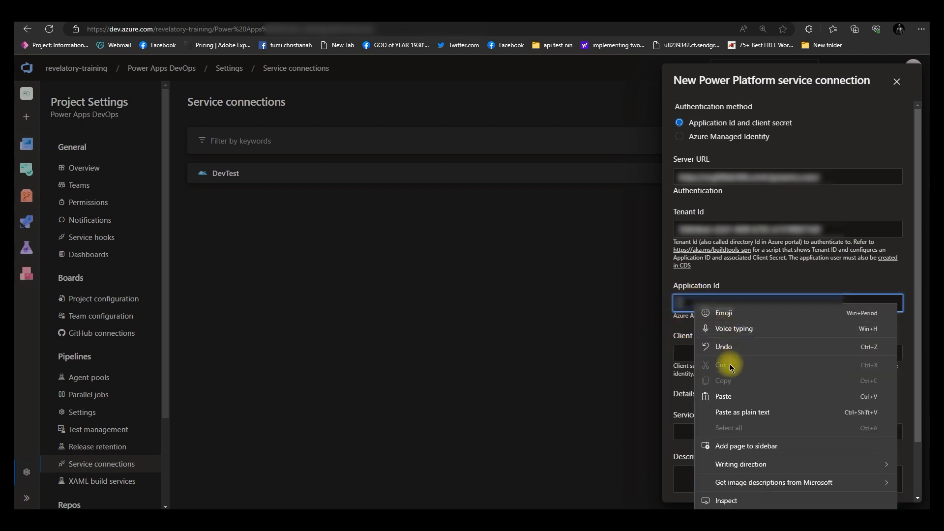
{"action": "left_click", "coordinate": [722, 392]}
Paste the client secret into the Client secret of Application Id field
{"action": "scroll", "coordinate": [726, 310], "scroll_direction": "down", "scroll_amount": 1}
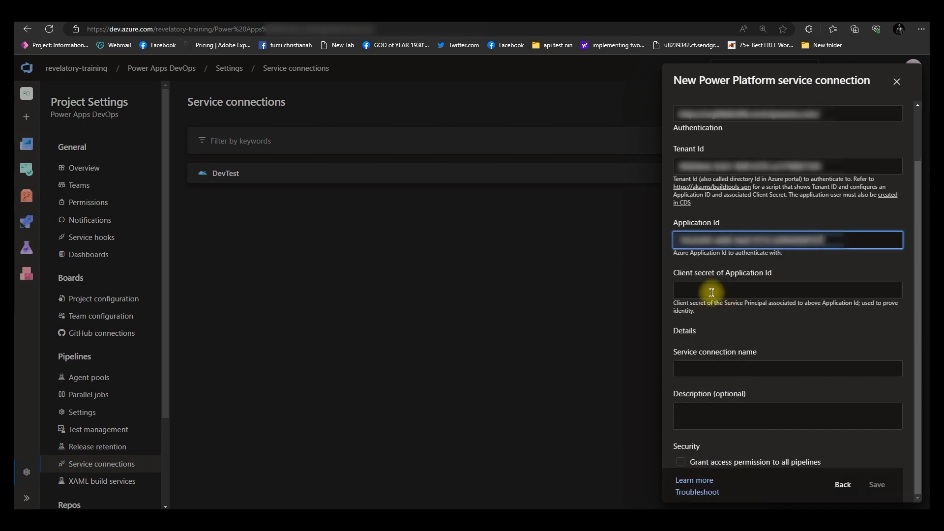
{"action": "left_click", "coordinate": [711, 292]}
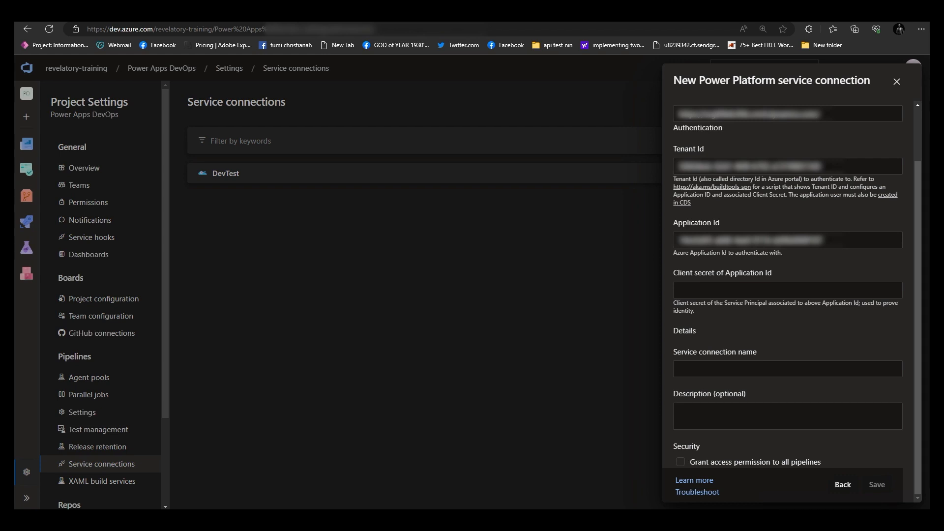
{"action": "right_click", "coordinate": [716, 294]}
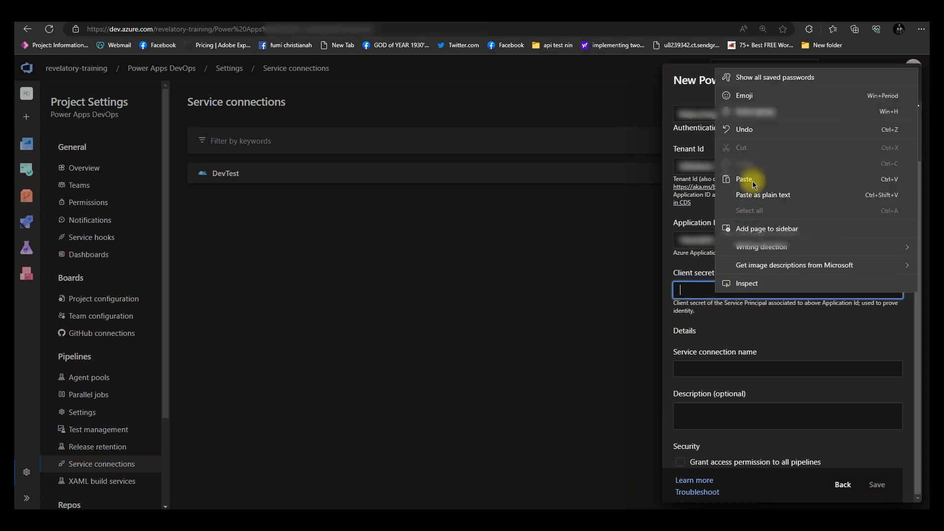
{"action": "left_click", "coordinate": [745, 180]}
Name the service connection NewDevTest, grant access permission to all pipelines, and save it
{"action": "left_click", "coordinate": [723, 369]}
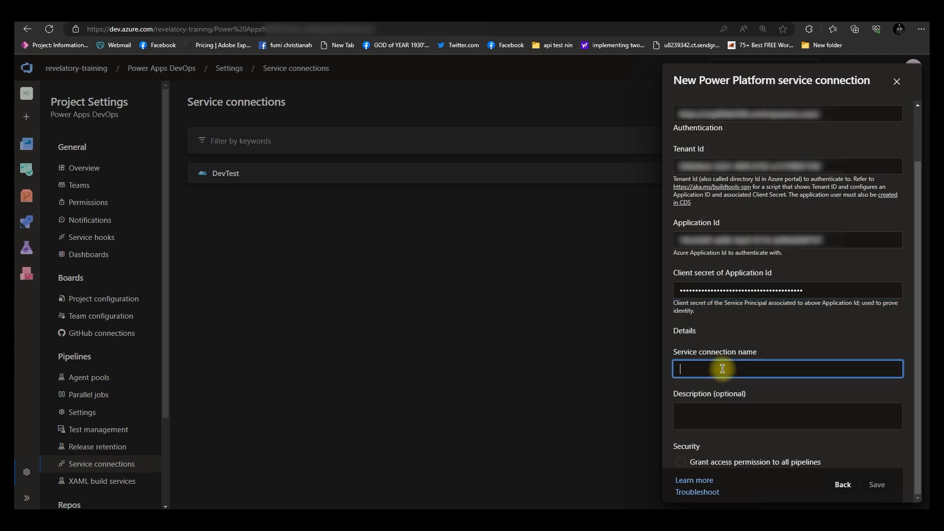
{"action": "type", "text": "NewDevTest"}
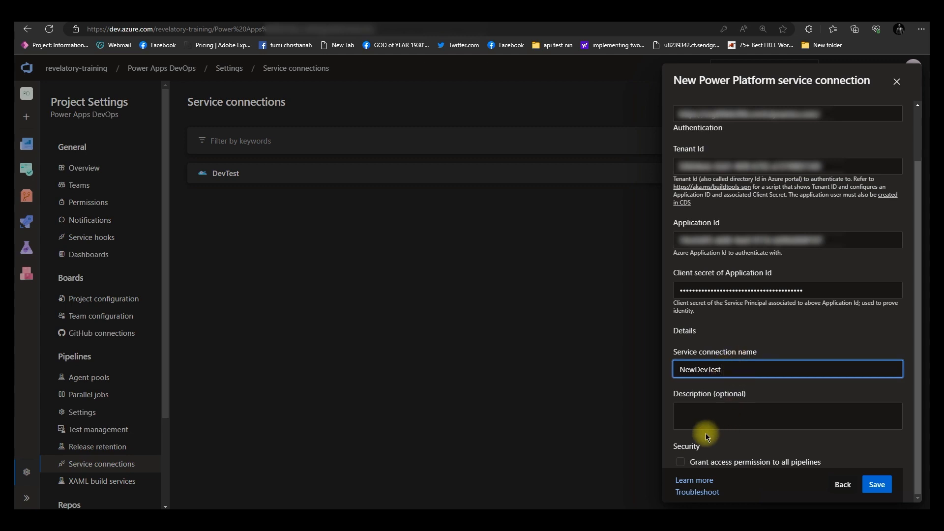
{"action": "left_click", "coordinate": [680, 462]}
{"action": "left_click", "coordinate": [873, 484]}
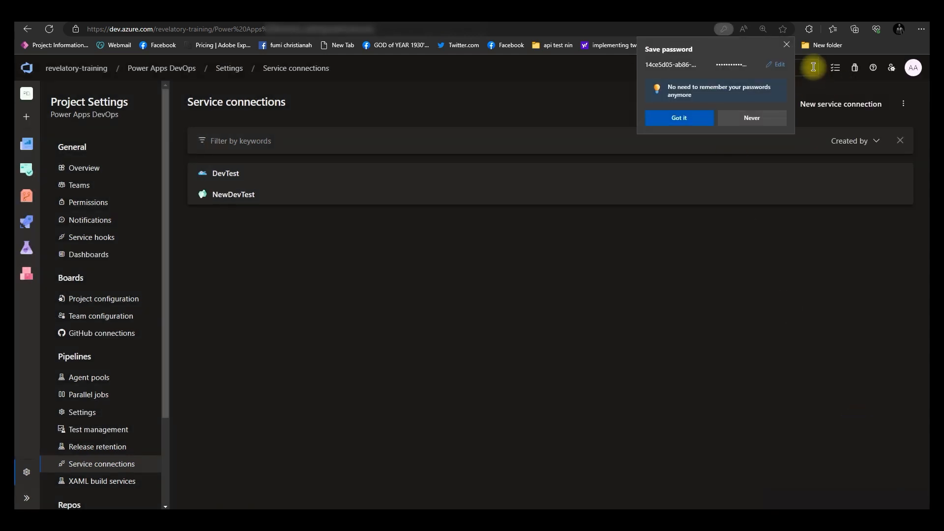
{"action": "left_click", "coordinate": [787, 44]}
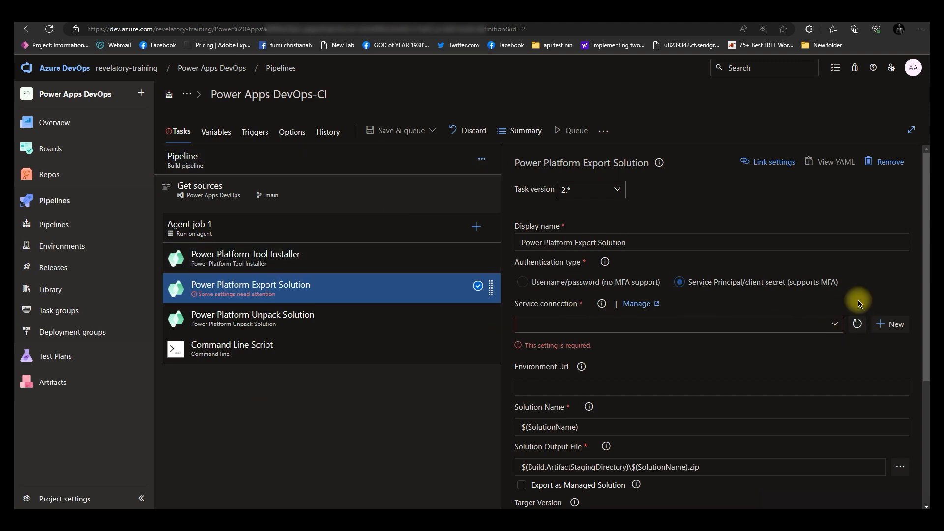
Set the Power Platform Export Solution task's service connection to NewDevTest with Service Principal authentication
{"action": "left_click", "coordinate": [835, 325]}
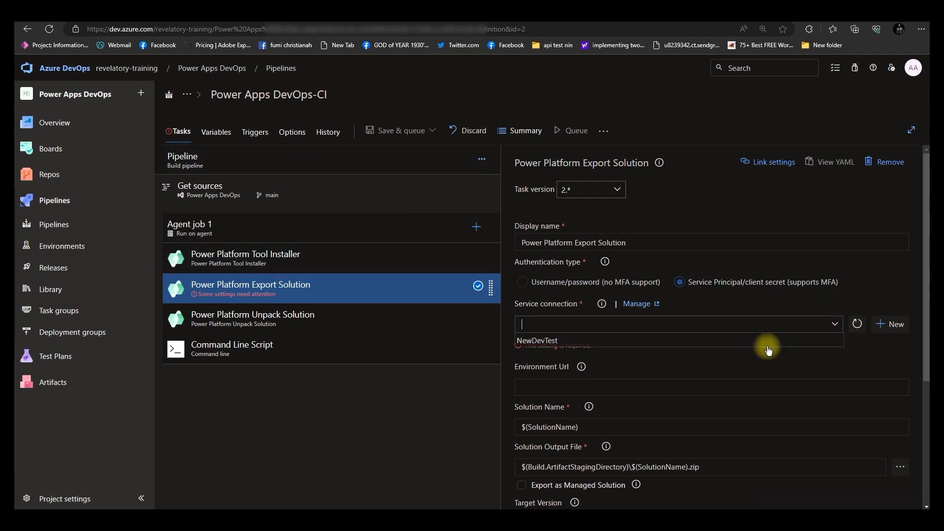
{"action": "left_click", "coordinate": [551, 341]}
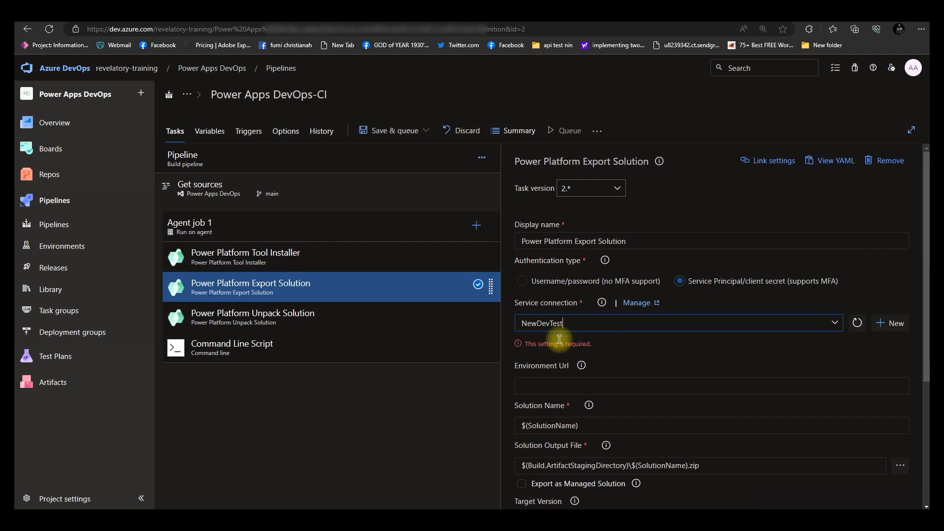
{"action": "left_click", "coordinate": [679, 281]}
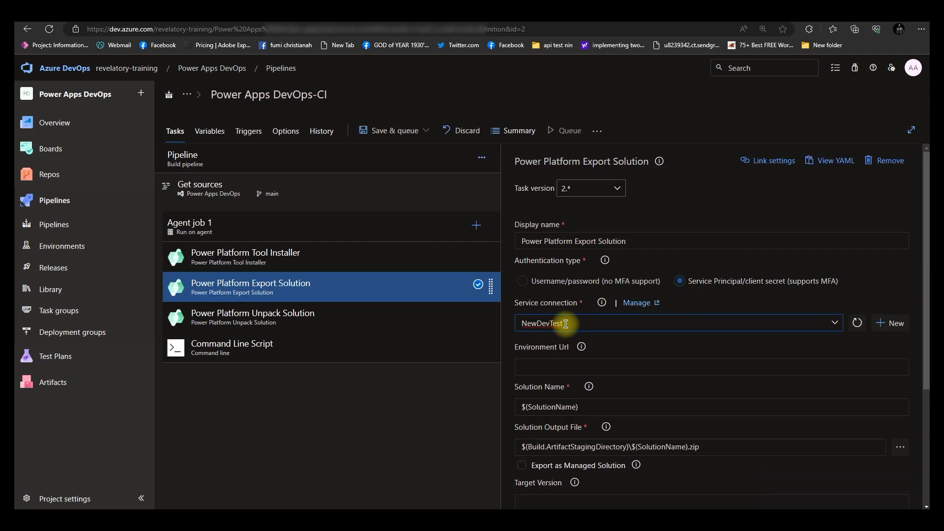
{"action": "scroll", "coordinate": [581, 352], "scroll_direction": "down", "scroll_amount": 2}
{"action": "scroll", "coordinate": [580, 352], "scroll_direction": "down", "scroll_amount": 2}
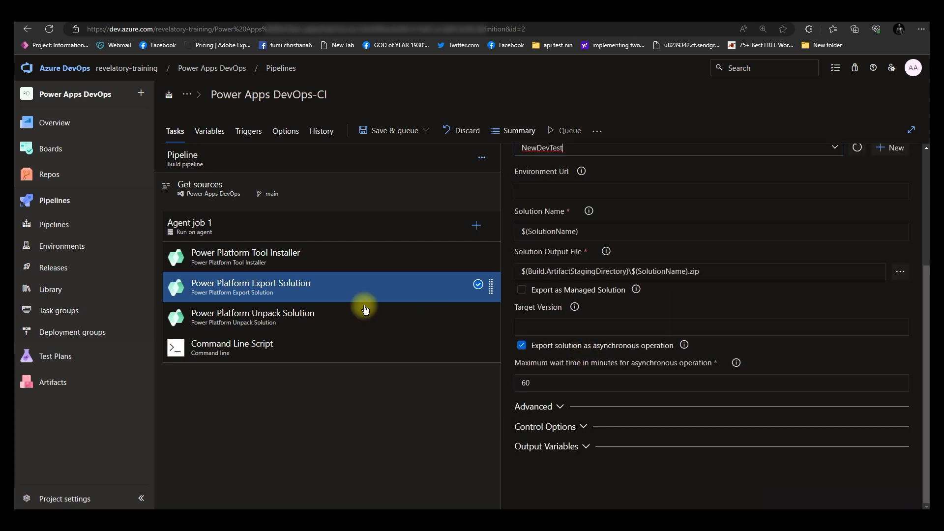
Review the Unpack Solution, Tool Installer and Command Line Script tasks' settings
{"action": "left_click", "coordinate": [332, 316]}
{"action": "left_click", "coordinate": [302, 261]}
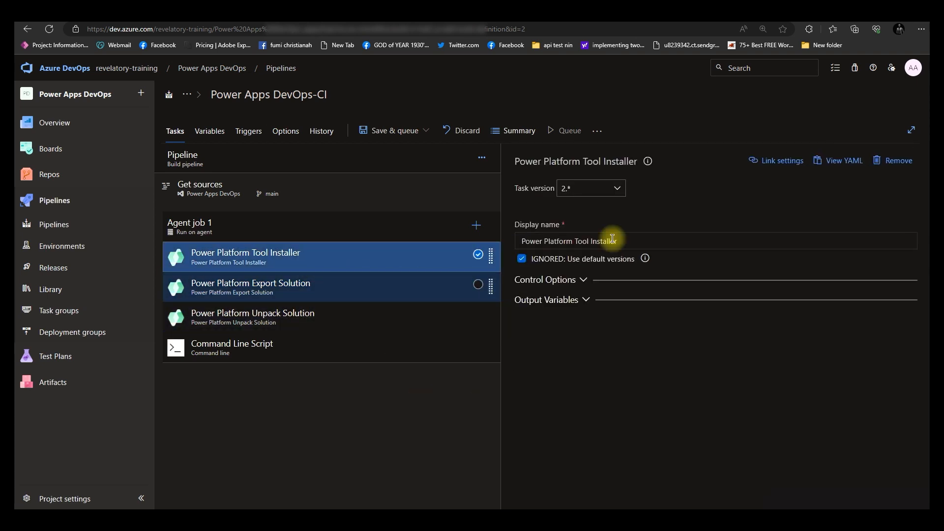
{"action": "left_click", "coordinate": [295, 322]}
{"action": "left_click", "coordinate": [289, 344]}
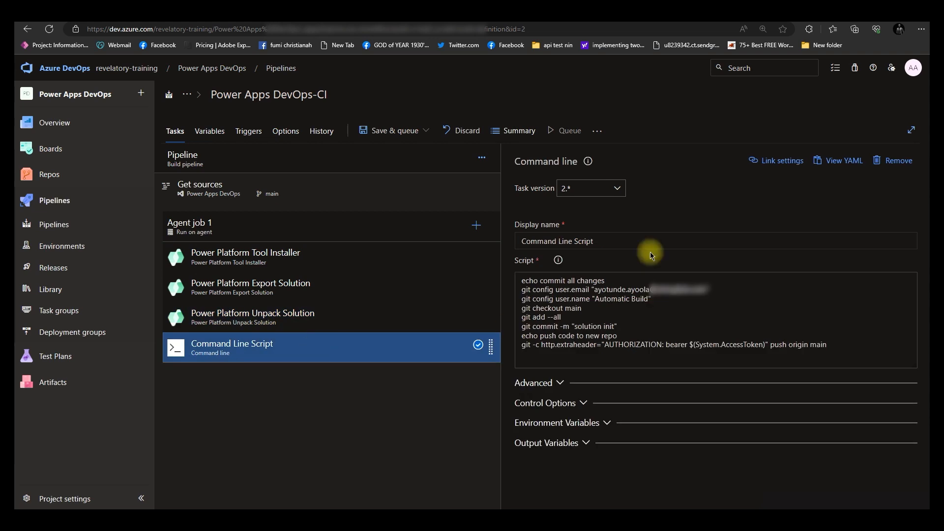
Save the build pipeline without a comment
{"action": "left_click", "coordinate": [390, 131]}
{"action": "left_click", "coordinate": [379, 169]}
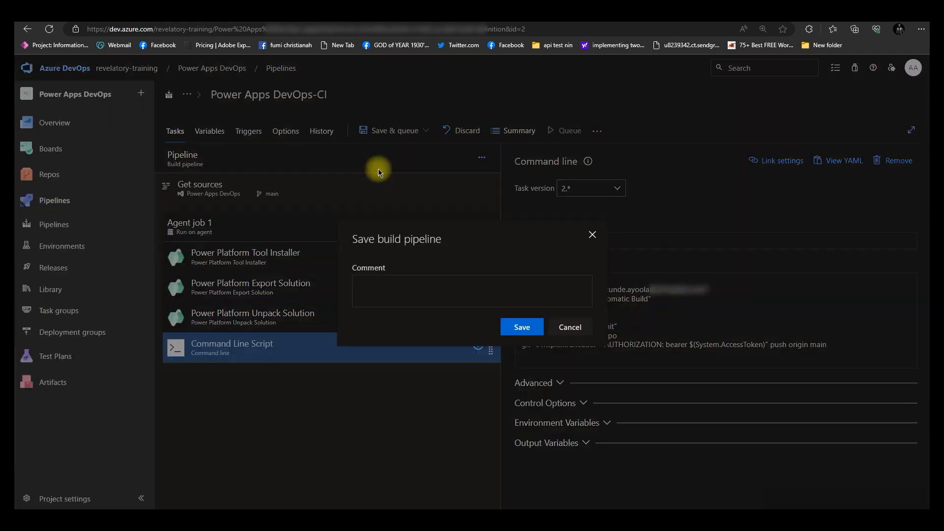
{"action": "left_click", "coordinate": [513, 327]}
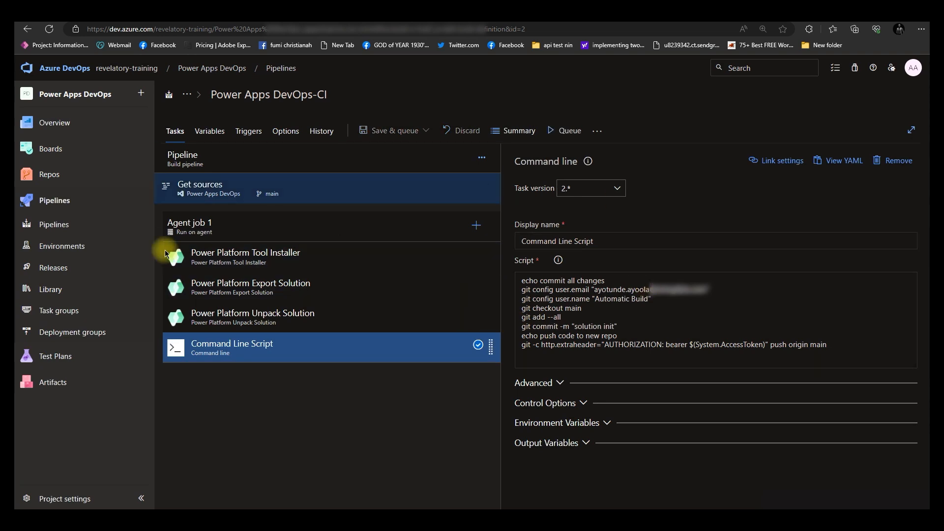
Run the Power Apps DevOps-CI pipeline and open its Agent job 1
{"action": "left_click", "coordinate": [74, 229]}
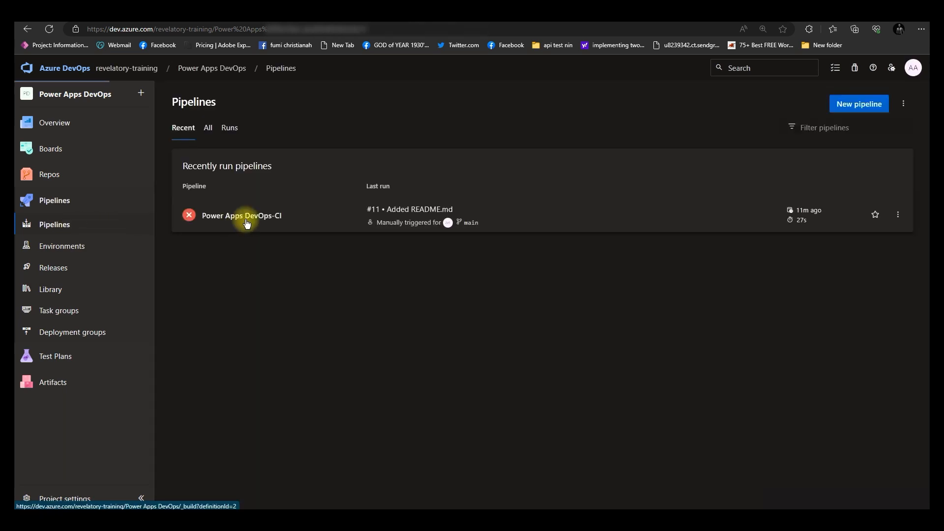
{"action": "left_click", "coordinate": [273, 223]}
{"action": "left_click", "coordinate": [861, 103]}
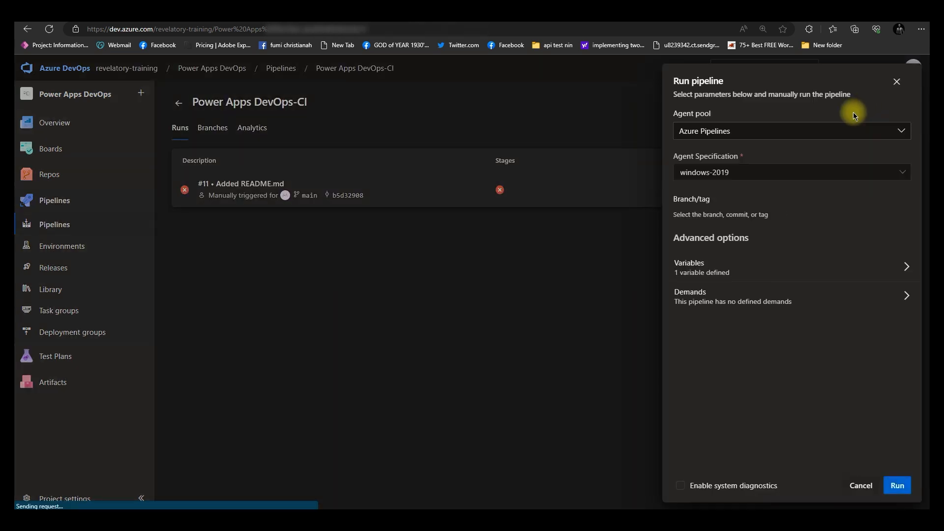
{"action": "left_click", "coordinate": [895, 485]}
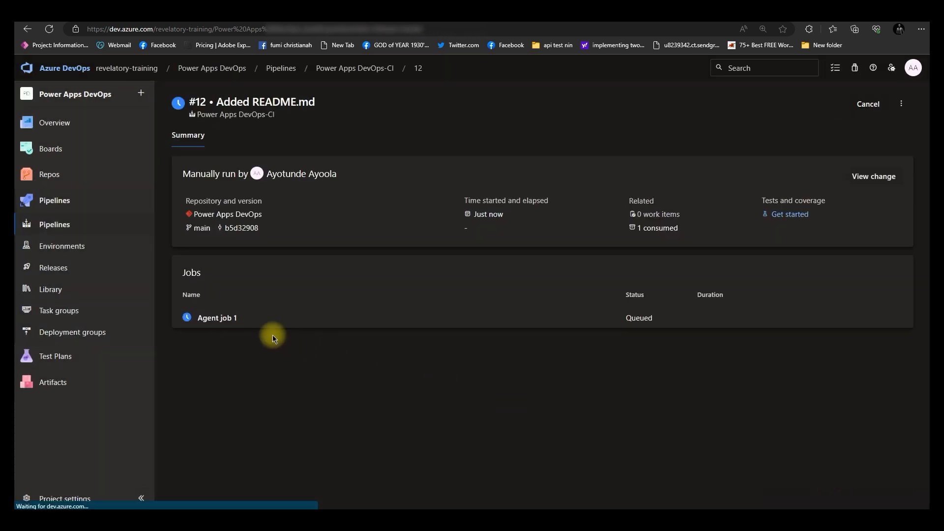
{"action": "left_click", "coordinate": [255, 321]}
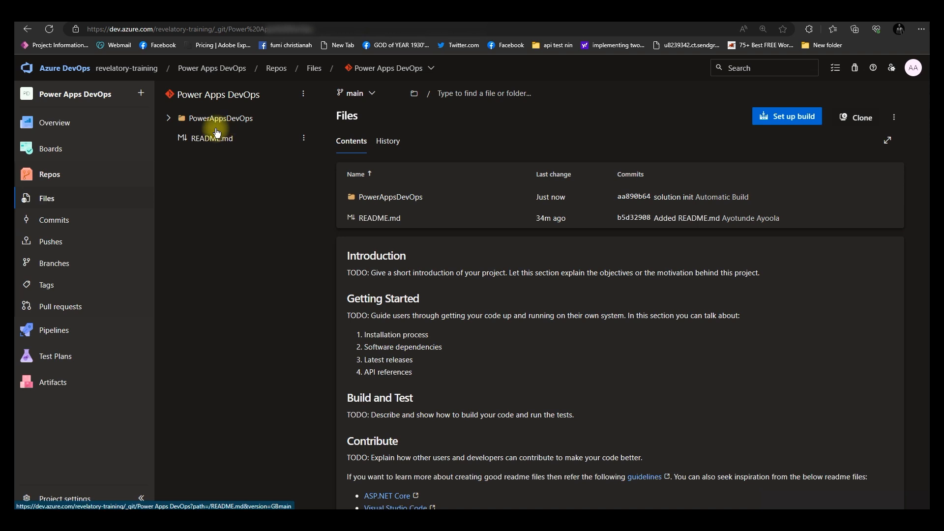
Open the committed CanvasApps meta.xml file inside the repository's PowerAppsDevOps folder
{"action": "left_click", "coordinate": [168, 119]}
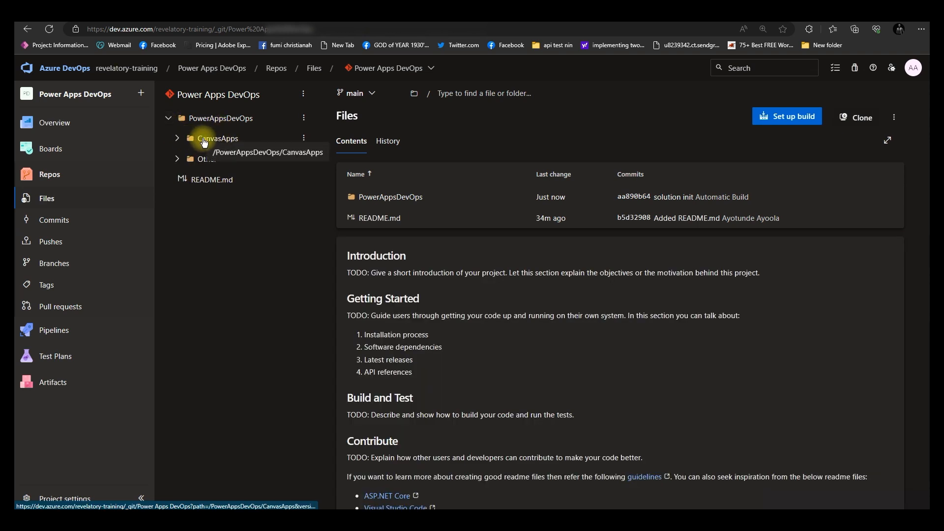
{"action": "left_click", "coordinate": [178, 140]}
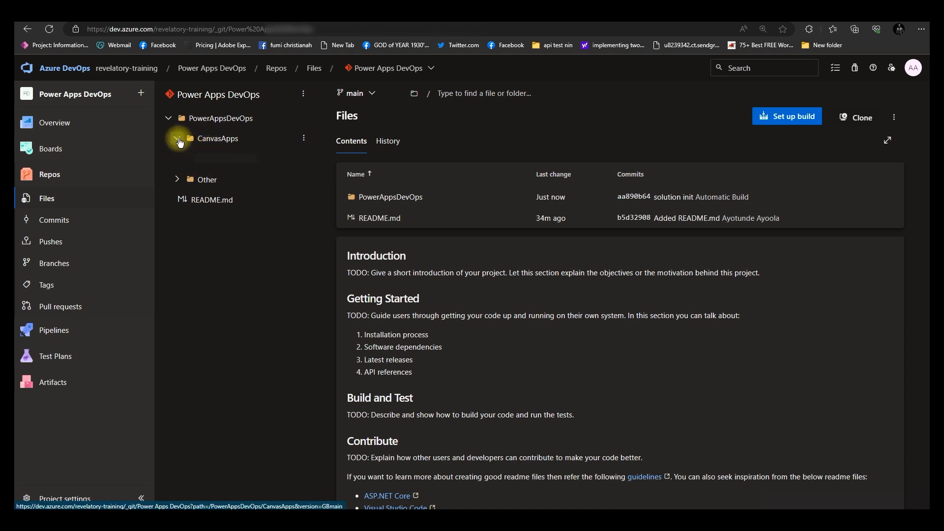
{"action": "left_click", "coordinate": [236, 201]}
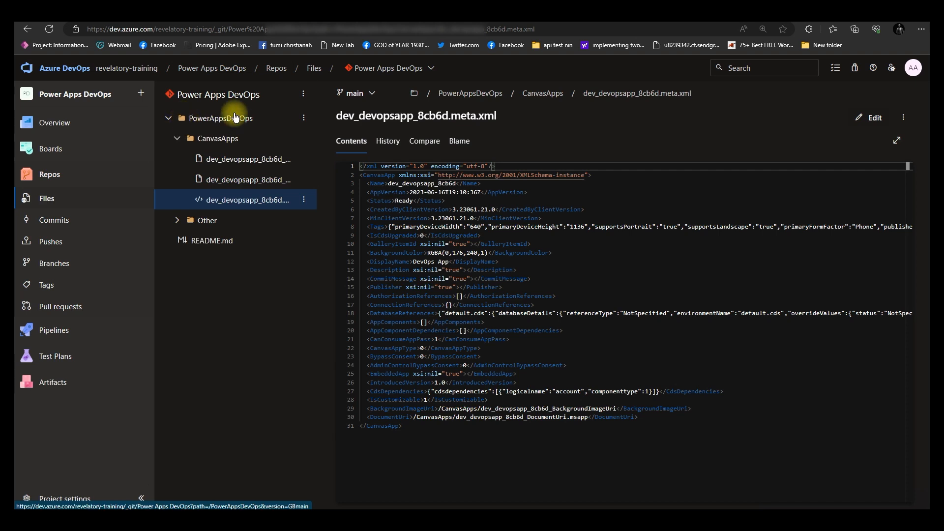
Switch to Power Apps and open the PowerApps DevOps solution
{"action": "left_click", "coordinate": [426, 18]}
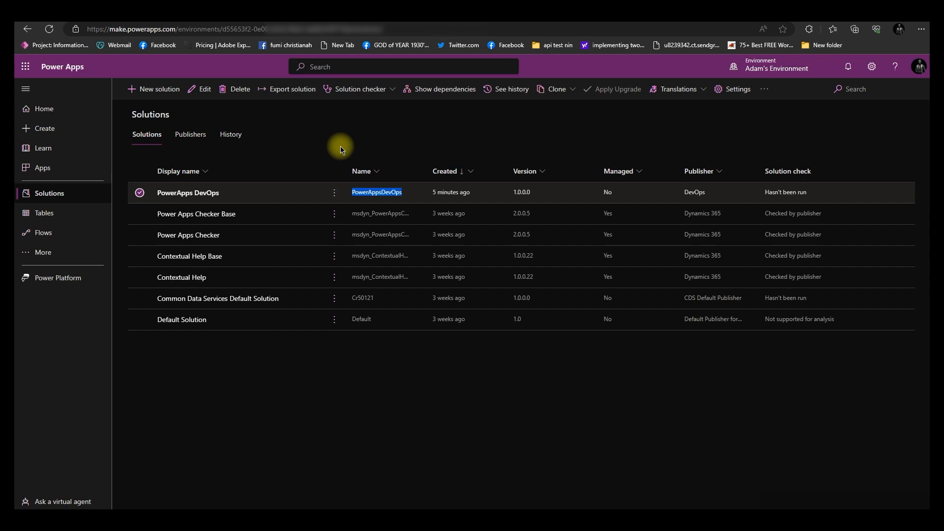
{"action": "left_click", "coordinate": [182, 193]}
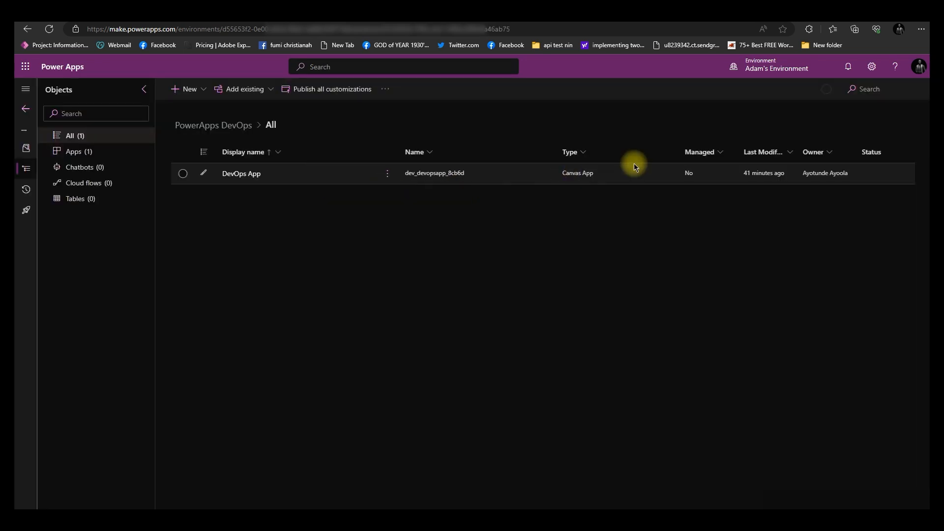
Add the existing Account table to the PowerApps DevOps solution and publish all customizations
{"action": "left_click", "coordinate": [251, 97]}
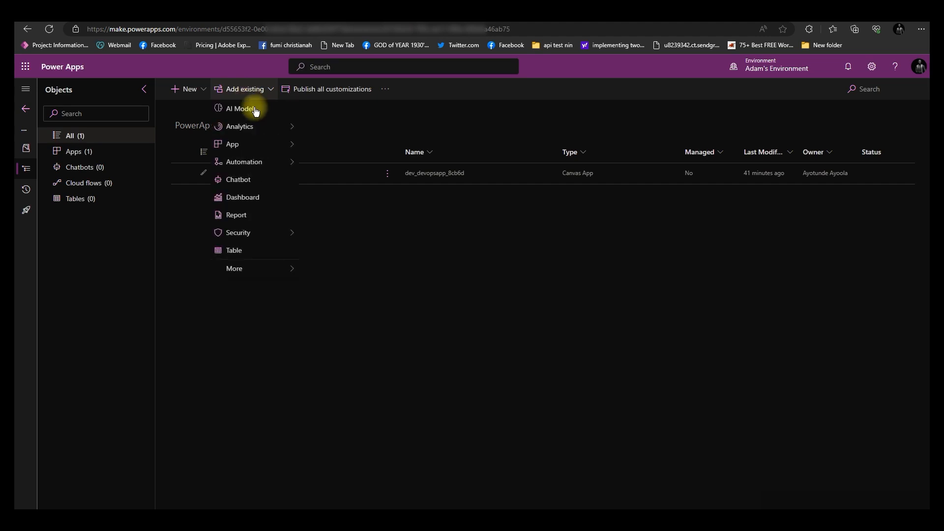
{"action": "left_click", "coordinate": [255, 110]}
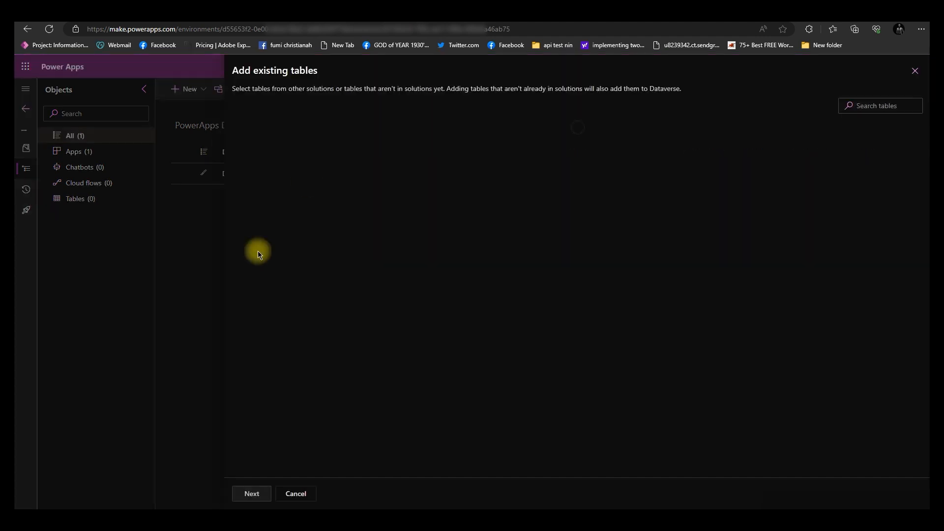
{"action": "left_click", "coordinate": [325, 185]}
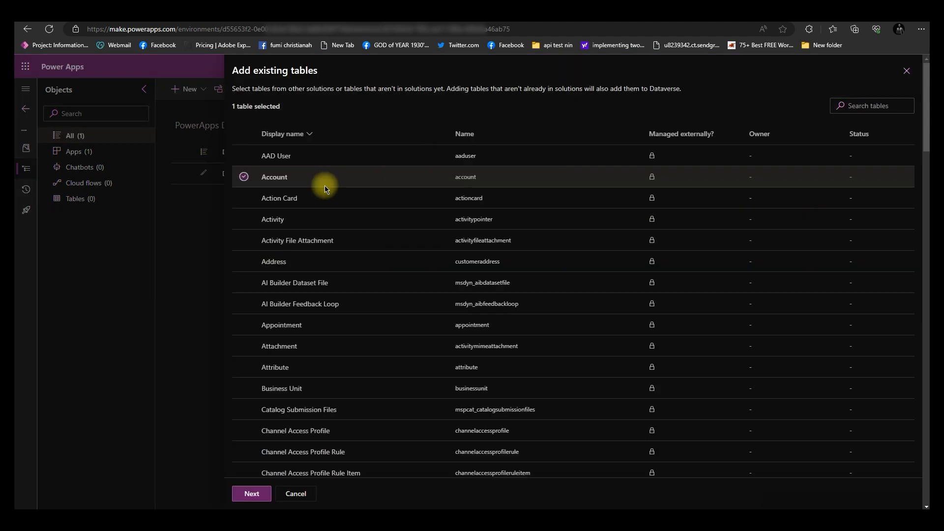
{"action": "left_click", "coordinate": [251, 494]}
{"action": "left_click", "coordinate": [251, 494]}
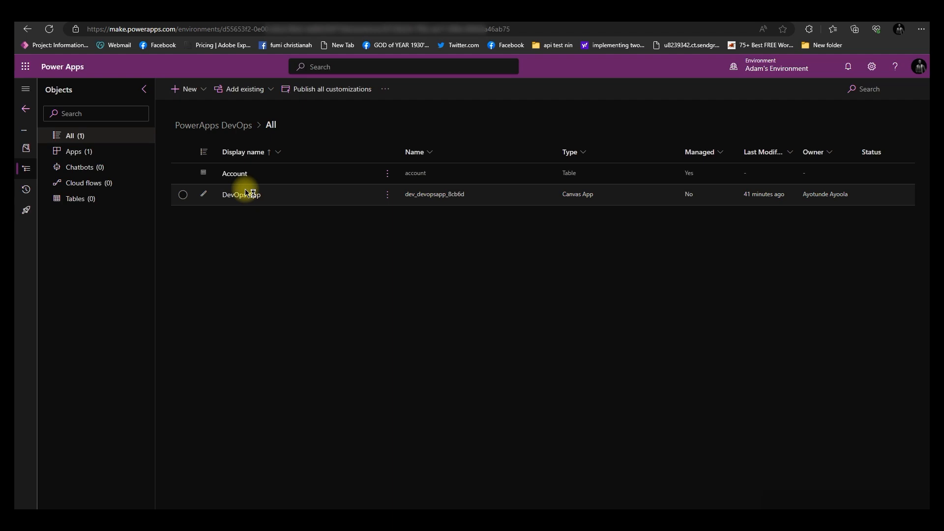
{"action": "left_click", "coordinate": [333, 92]}
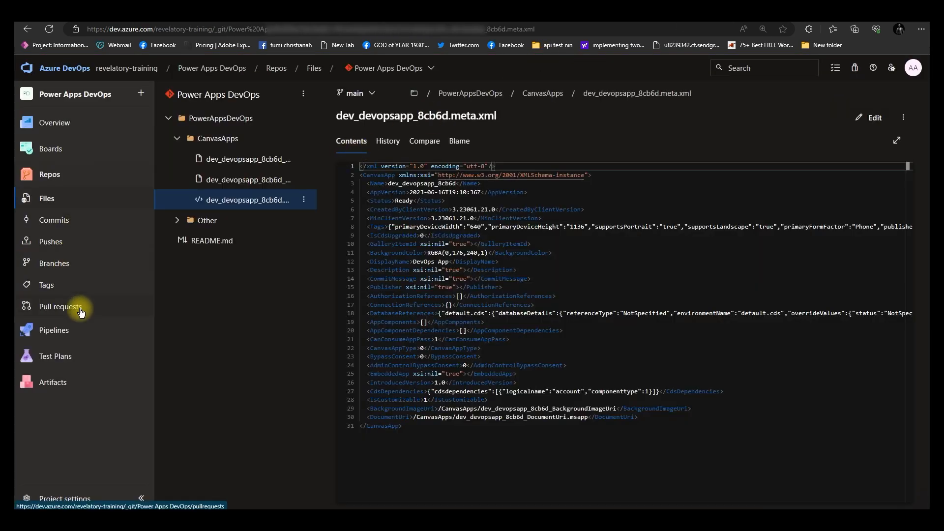
Open the latest run of the Power Apps DevOps-CI pipeline in Azure DevOps and view its Agent job 1
{"action": "mouse_move", "coordinate": [72, 334]}
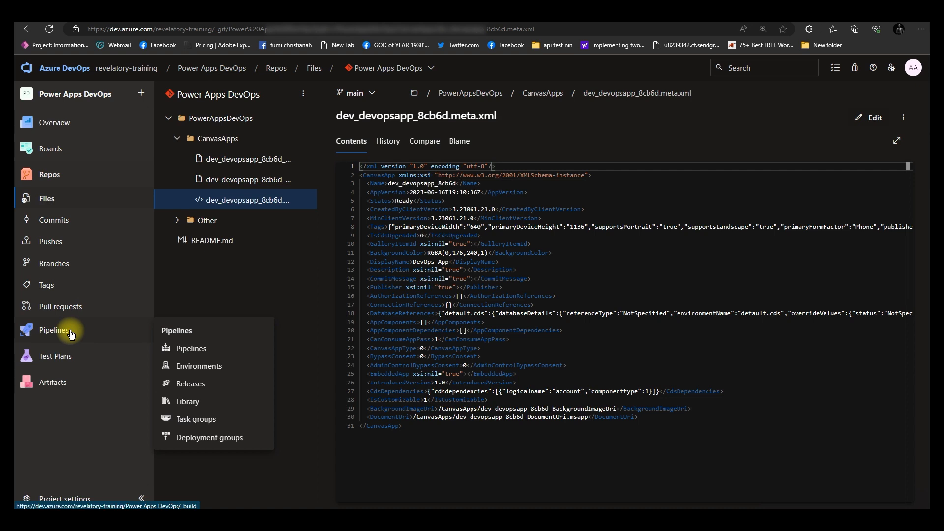
{"action": "left_click", "coordinate": [72, 334]}
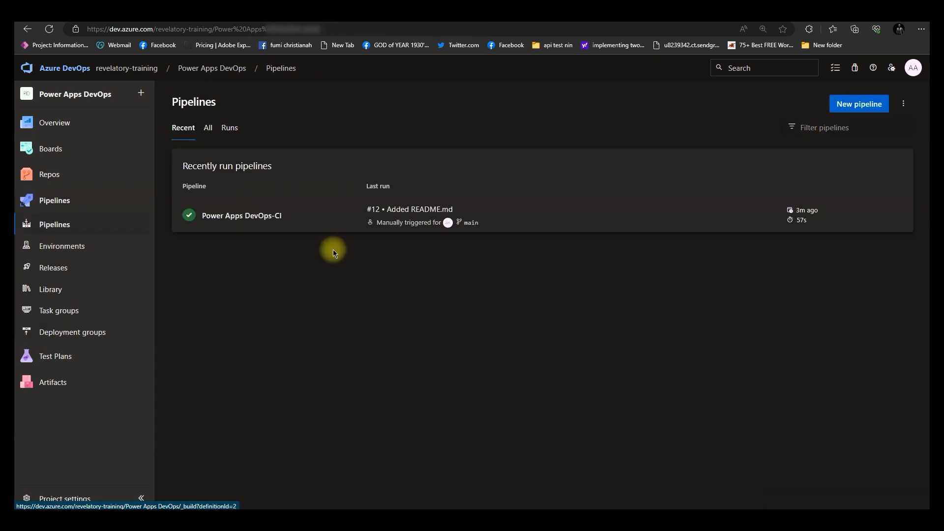
{"action": "left_click", "coordinate": [298, 224]}
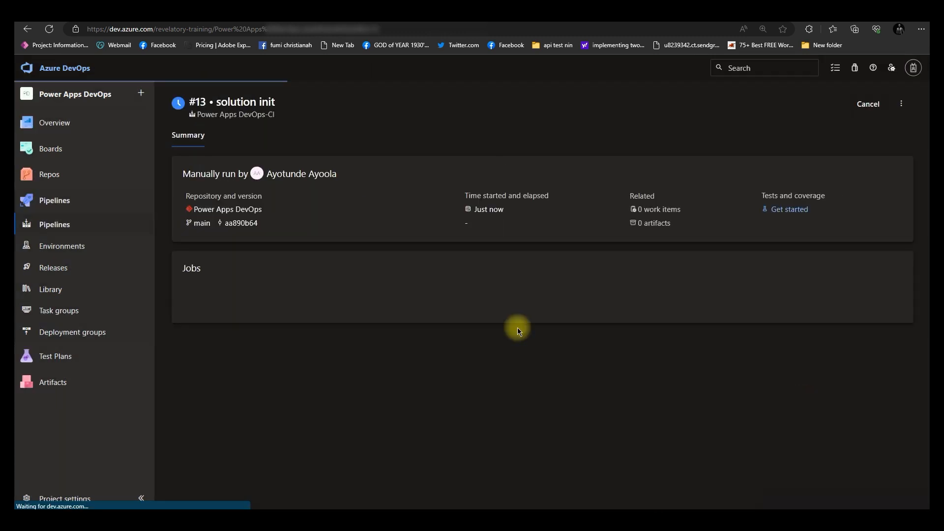
{"action": "left_click", "coordinate": [313, 319]}
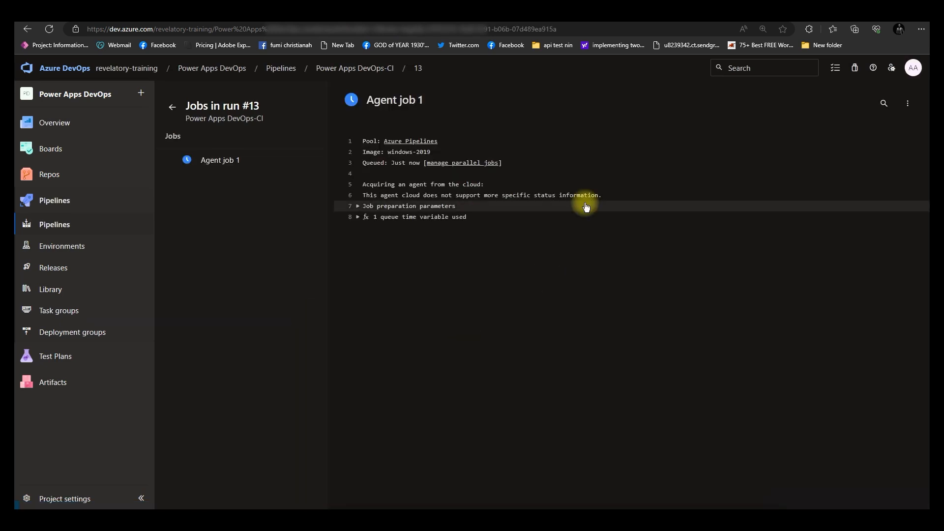
{"action": "left_click", "coordinate": [238, 166]}
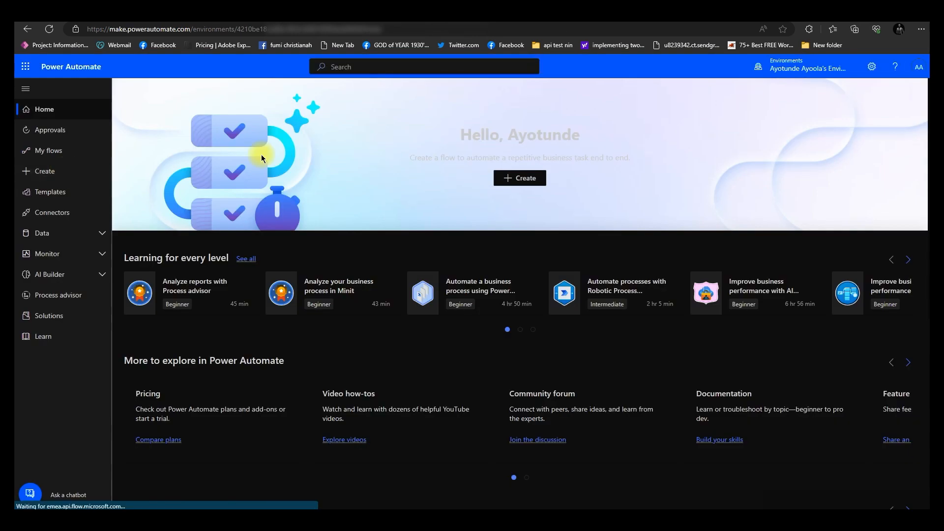
Switch to Power Automate, create a new flow and pick the Azure DevOps connector by searching devop
{"action": "left_click", "coordinate": [75, 180]}
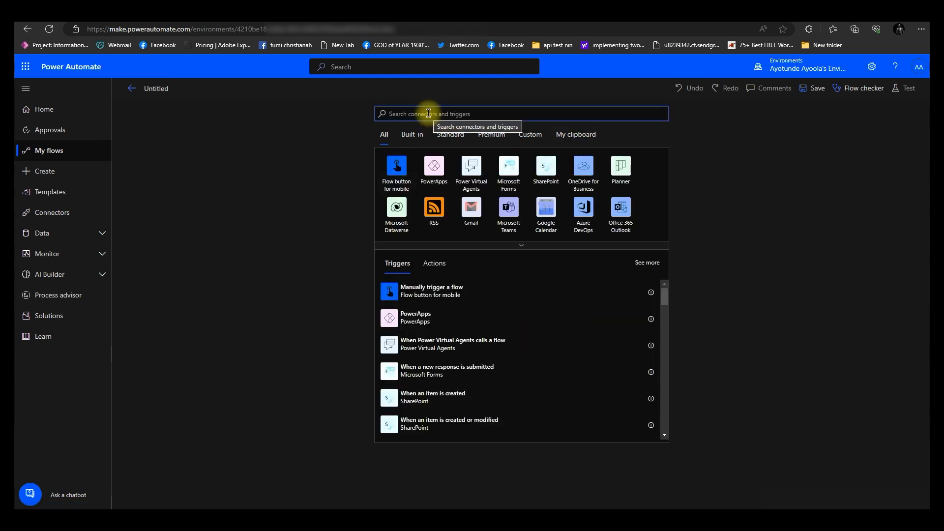
{"action": "type", "text": "devop"}
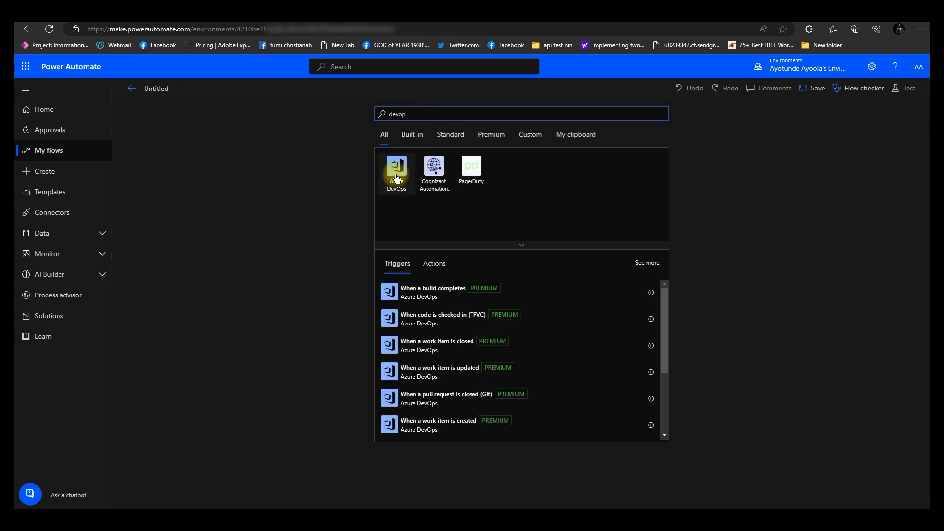
{"action": "left_click", "coordinate": [396, 170]}
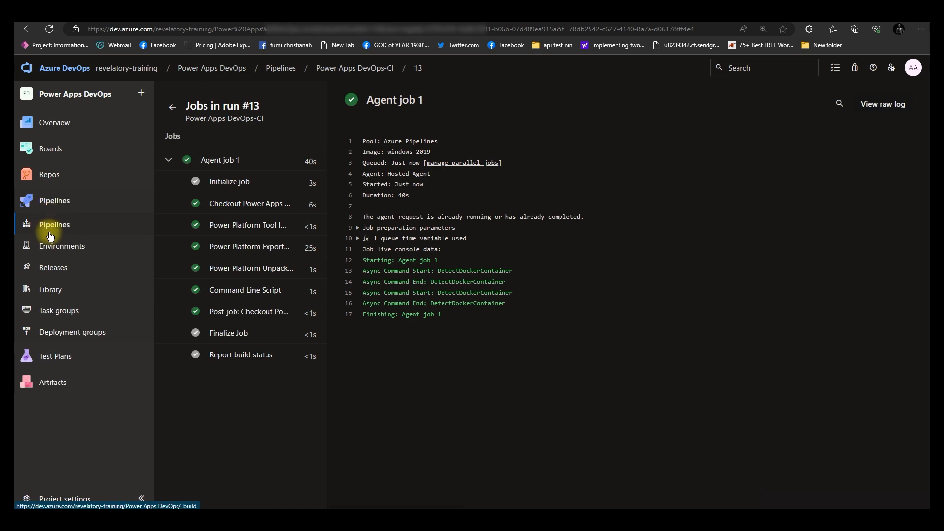
Open the newest solution init commit in the repository and review its changed files
{"action": "mouse_move", "coordinate": [55, 176]}
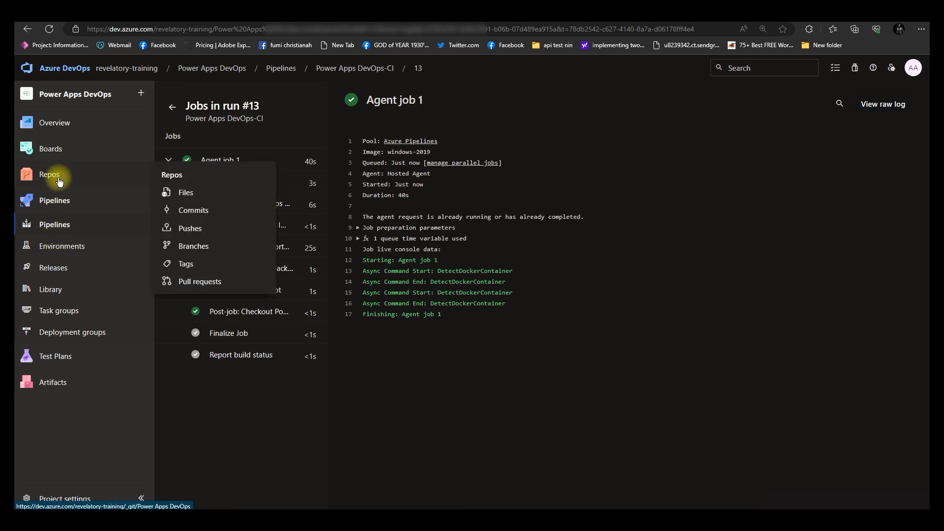
{"action": "left_click", "coordinate": [198, 212]}
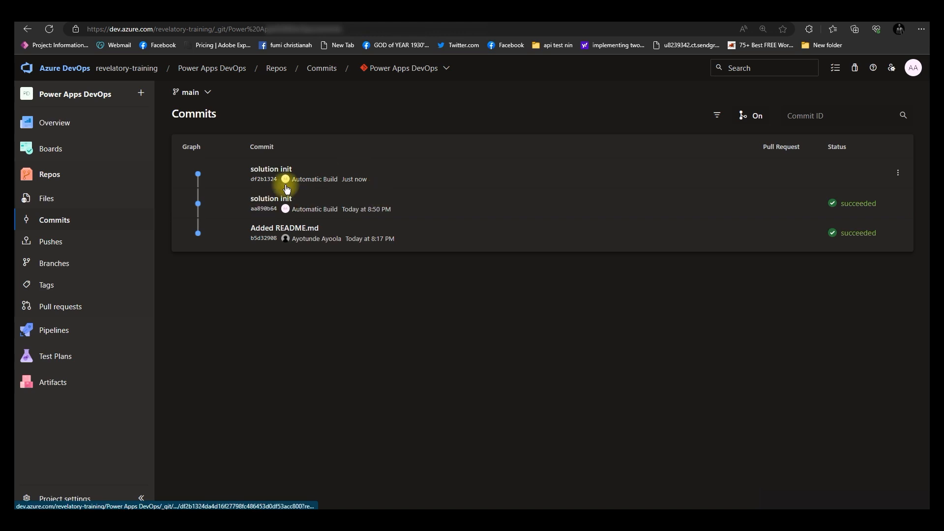
{"action": "left_click", "coordinate": [337, 182]}
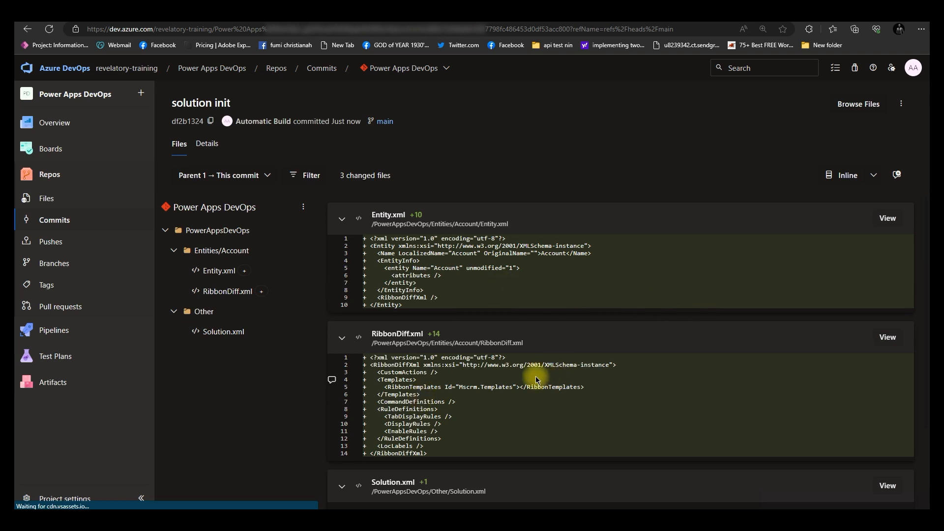
{"action": "scroll", "coordinate": [475, 377], "scroll_direction": "down", "scroll_amount": 2}
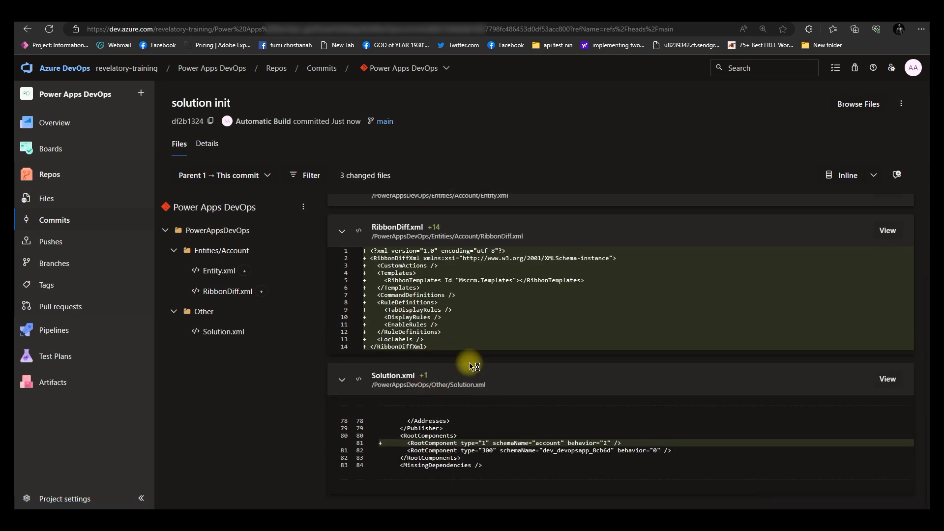
{"action": "scroll", "coordinate": [469, 362], "scroll_direction": "up", "scroll_amount": 2}
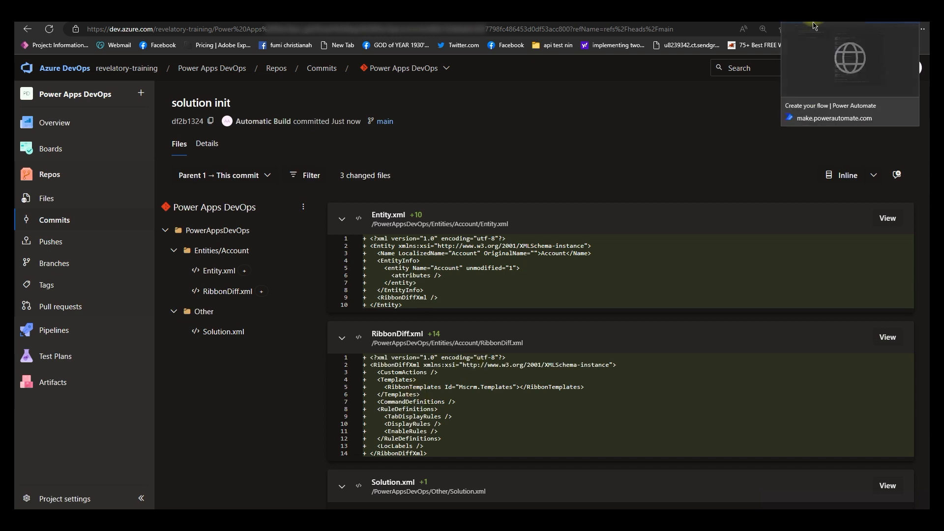
Back in Power Automate, choose the When a pull request is closed (Git) trigger and sign in to Azure DevOps
{"action": "left_click", "coordinate": [813, 25]}
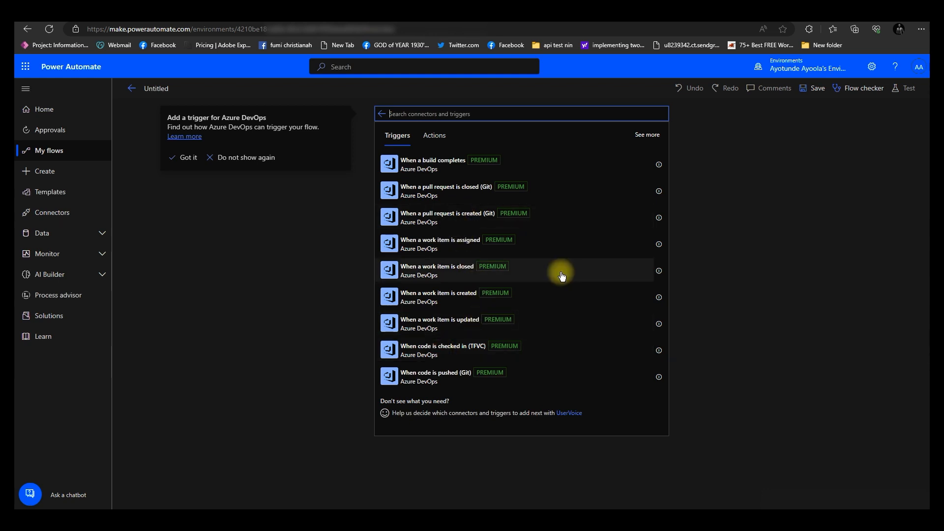
{"action": "left_click", "coordinate": [450, 189]}
{"action": "left_click", "coordinate": [450, 189]}
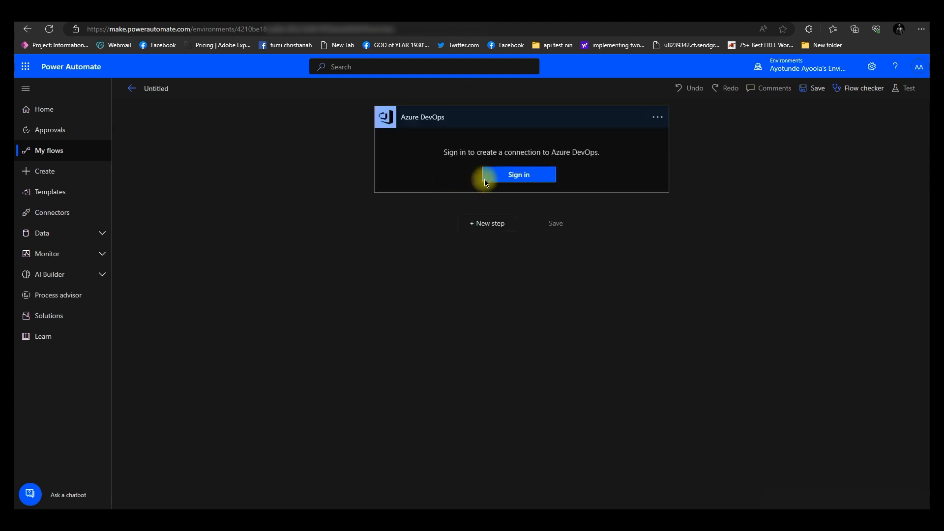
{"action": "left_click", "coordinate": [506, 181]}
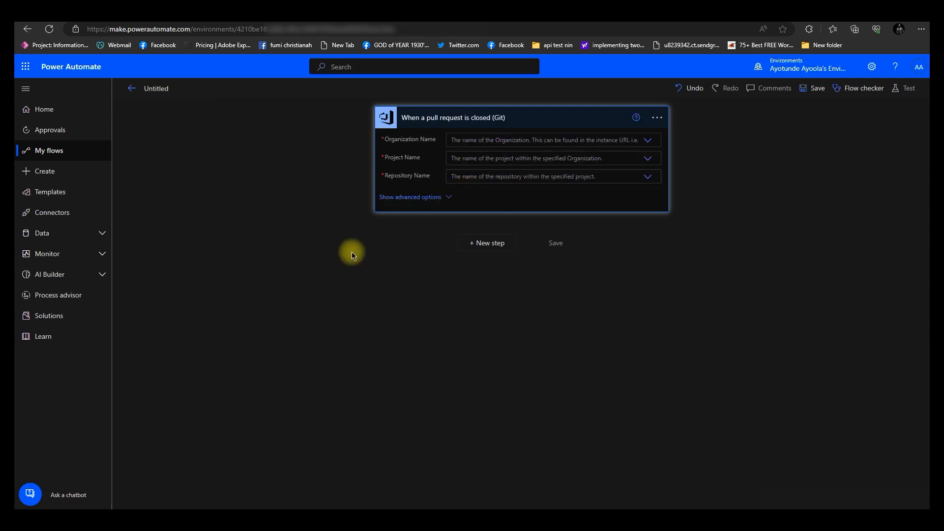
Set the trigger's organization to revelatory-training and project and repository to Power Apps DevOps, then show advanced options
{"action": "left_click", "coordinate": [451, 141]}
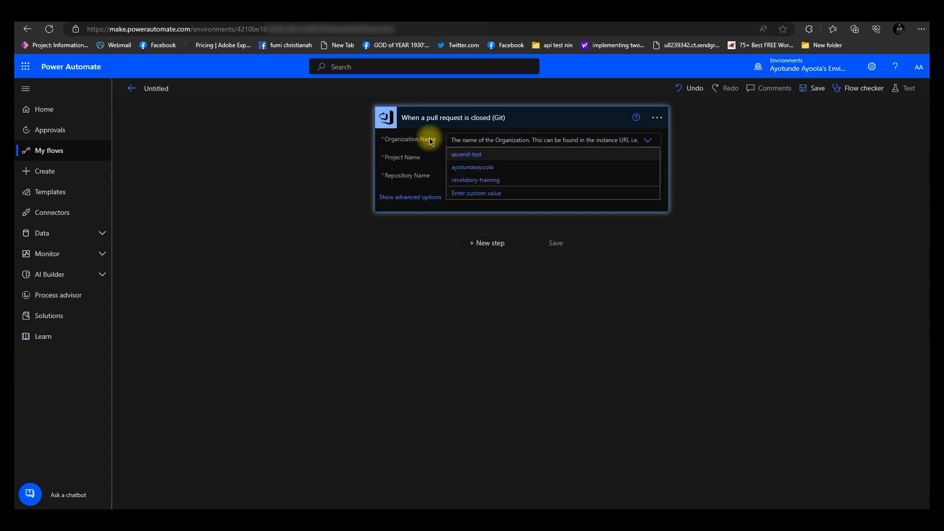
{"action": "left_click", "coordinate": [474, 181]}
{"action": "left_click", "coordinate": [503, 157]}
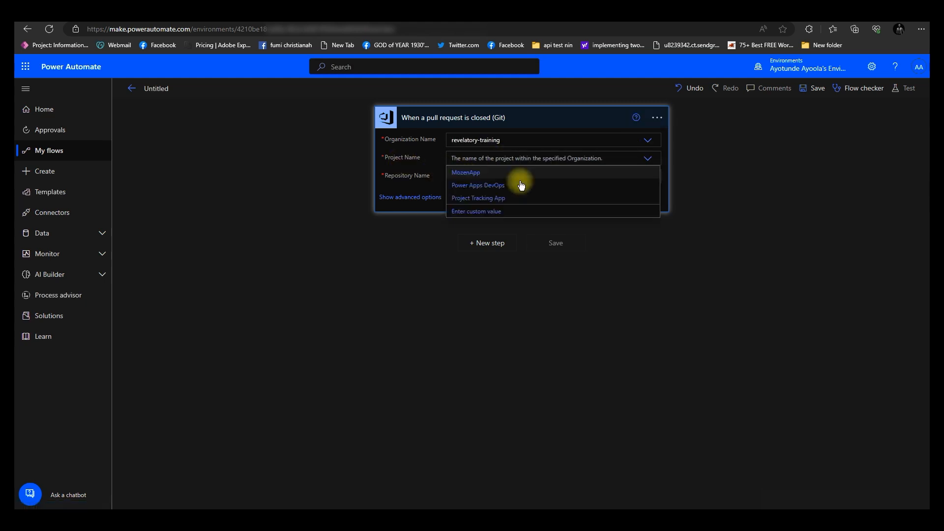
{"action": "left_click", "coordinate": [484, 186]}
{"action": "left_click", "coordinate": [467, 178]}
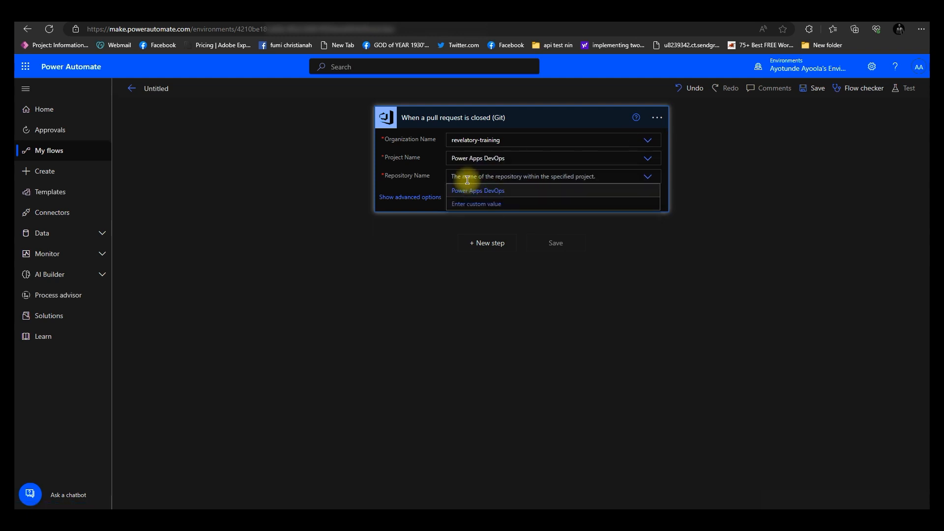
{"action": "left_click", "coordinate": [481, 190]}
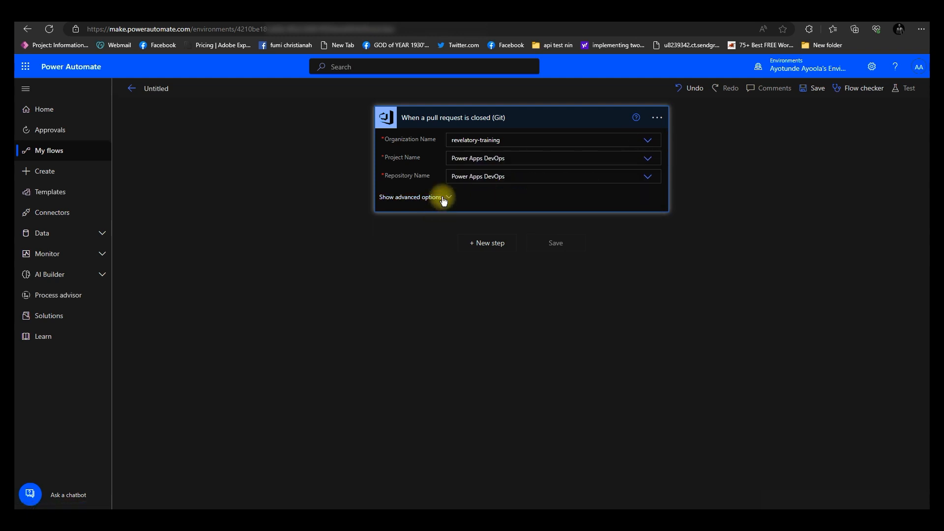
{"action": "left_click", "coordinate": [443, 198]}
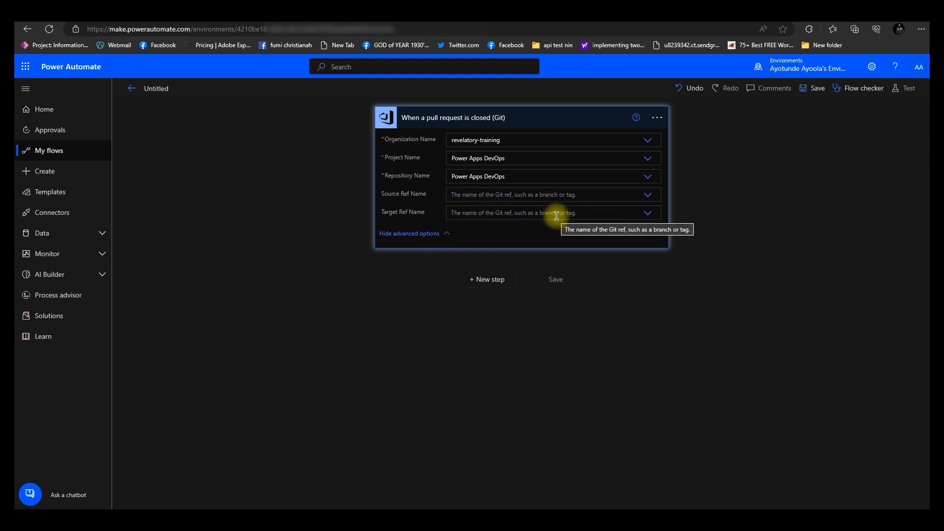
Add a new step to the flow and choose the Azure DevOps connector by searching devo
{"action": "left_click", "coordinate": [505, 279]}
{"action": "left_click", "coordinate": [461, 186]}
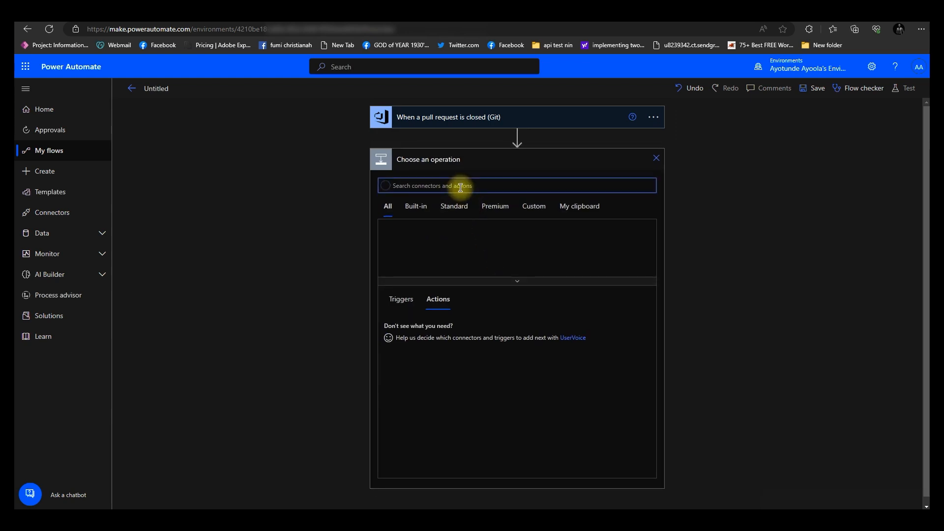
{"action": "type", "text": "devo"}
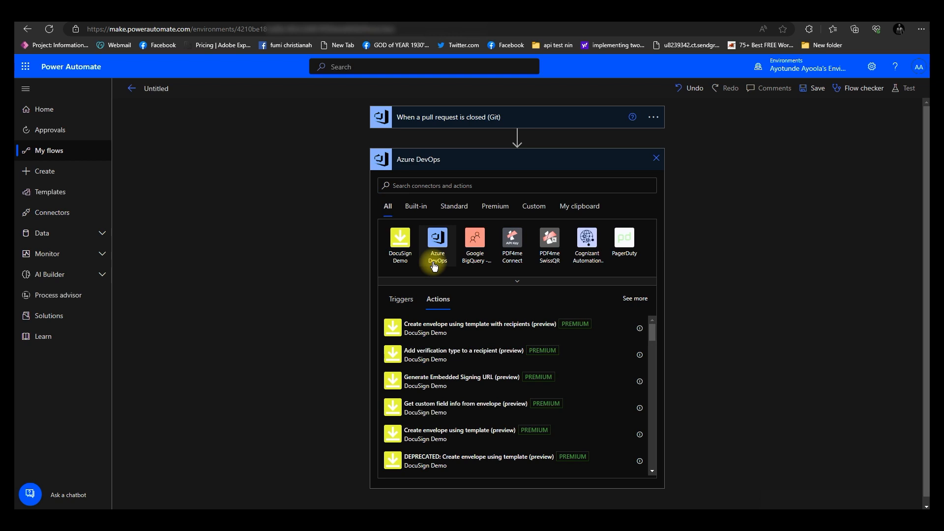
{"action": "left_click", "coordinate": [432, 262]}
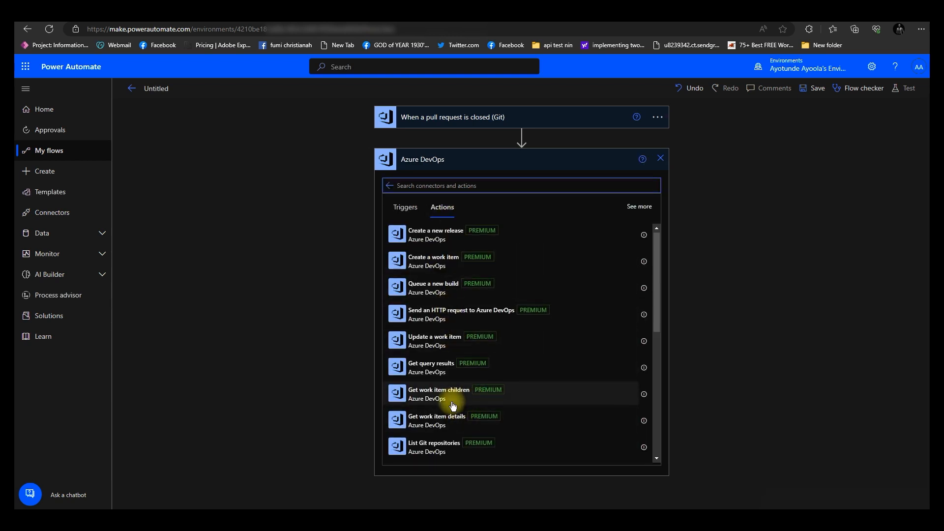
Browse the Azure DevOps actions and add the List pipeline runs action to the flow
{"action": "scroll", "coordinate": [457, 405], "scroll_direction": "down", "scroll_amount": 2}
{"action": "scroll", "coordinate": [453, 405], "scroll_direction": "down", "scroll_amount": 1}
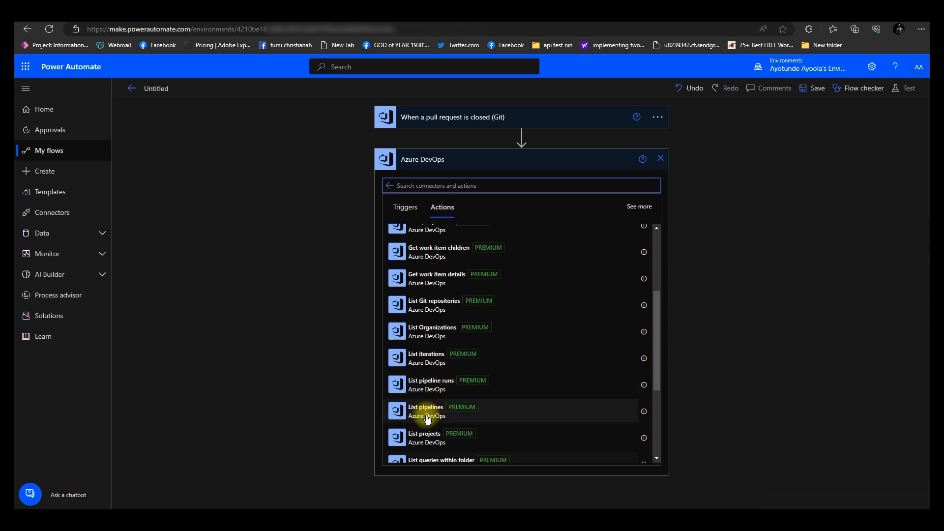
{"action": "scroll", "coordinate": [445, 411], "scroll_direction": "down", "scroll_amount": 3}
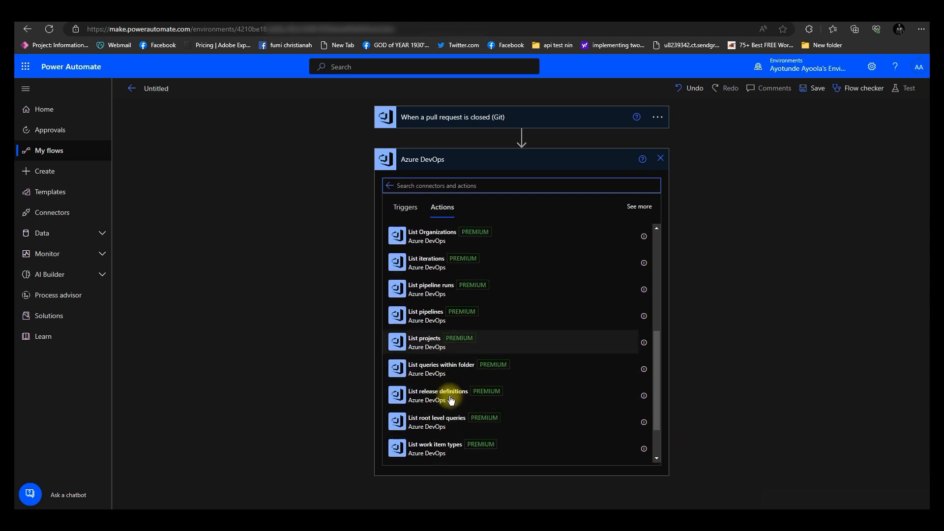
{"action": "scroll", "coordinate": [453, 404], "scroll_direction": "up", "scroll_amount": 7}
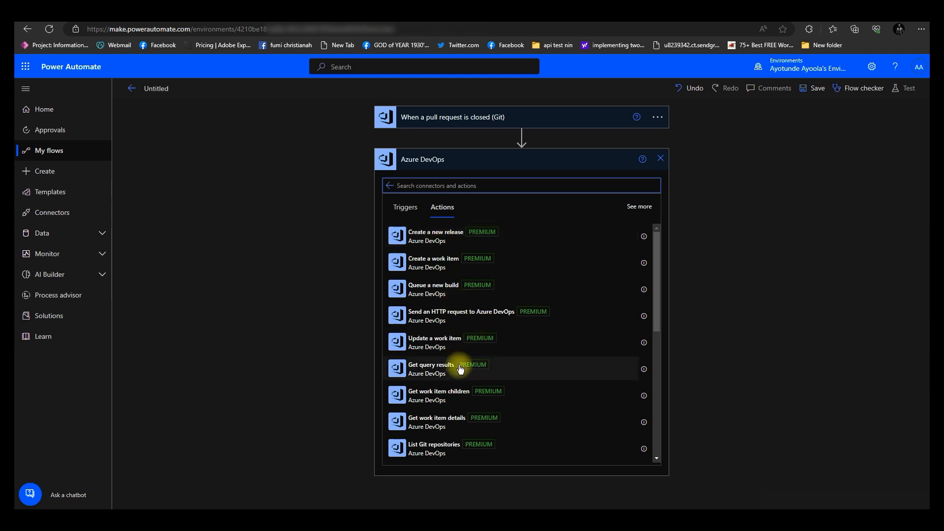
{"action": "scroll", "coordinate": [449, 362], "scroll_direction": "down", "scroll_amount": 2}
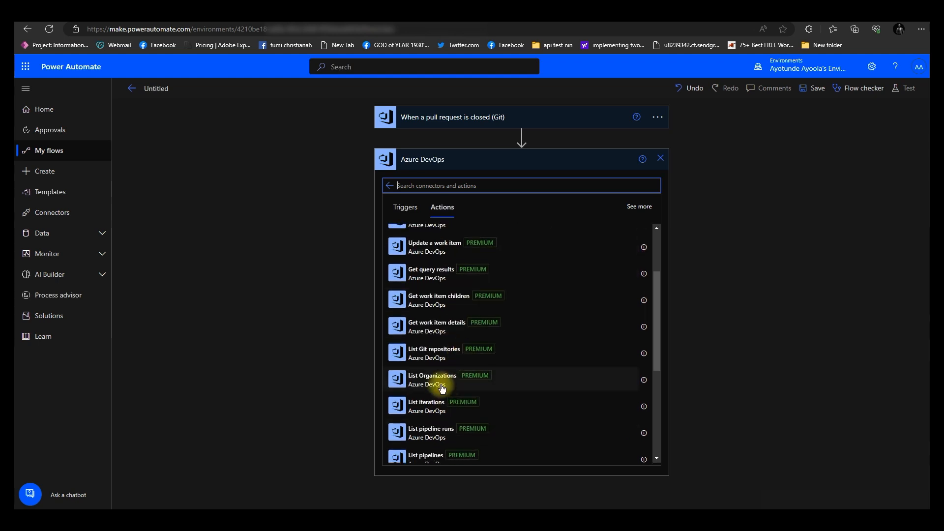
{"action": "scroll", "coordinate": [443, 378], "scroll_direction": "down", "scroll_amount": 2}
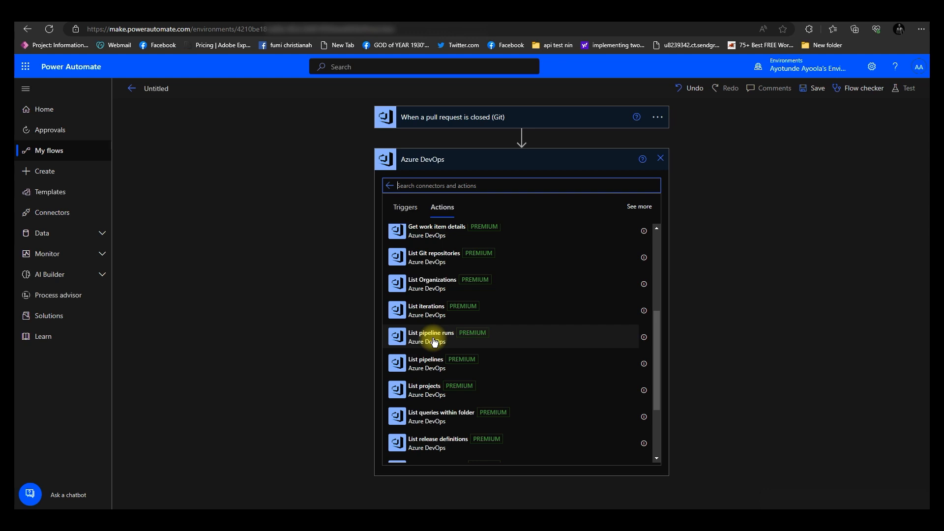
{"action": "left_click", "coordinate": [434, 342]}
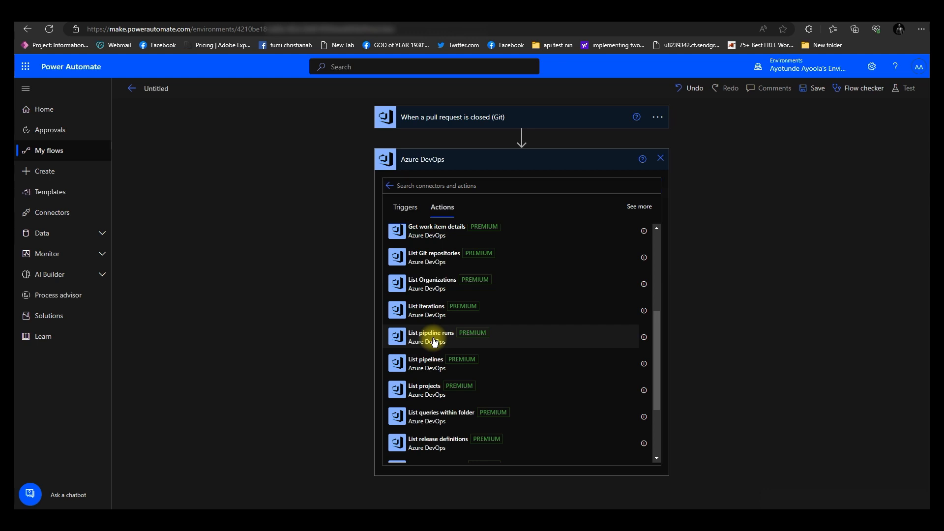
{"action": "left_click", "coordinate": [434, 341]}
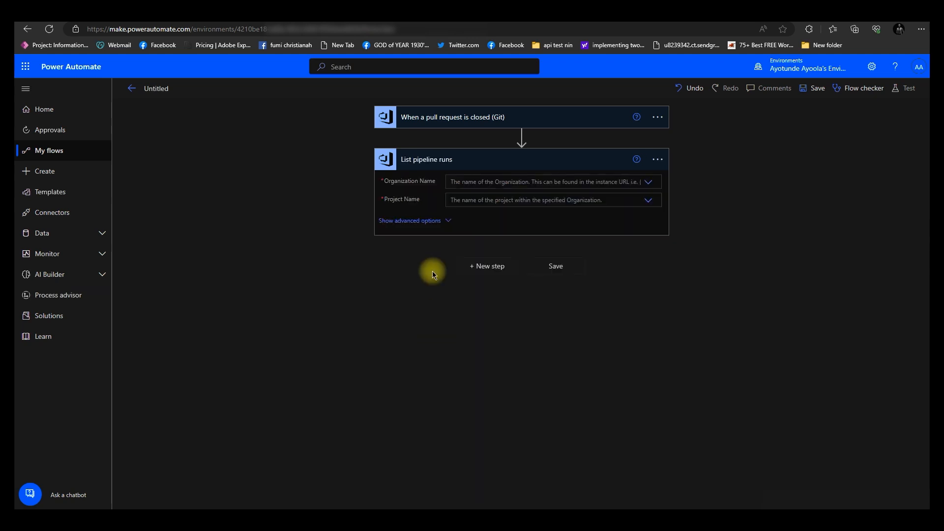
Set the List pipeline runs organization to revelatory-training and the project to Power Apps DevOps
{"action": "left_click", "coordinate": [533, 183]}
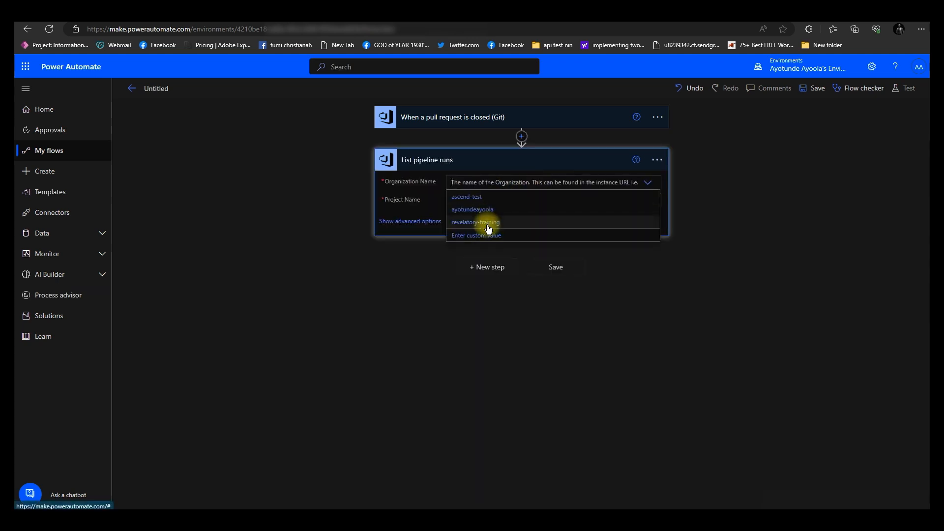
{"action": "left_click", "coordinate": [488, 224]}
{"action": "left_click", "coordinate": [479, 201]}
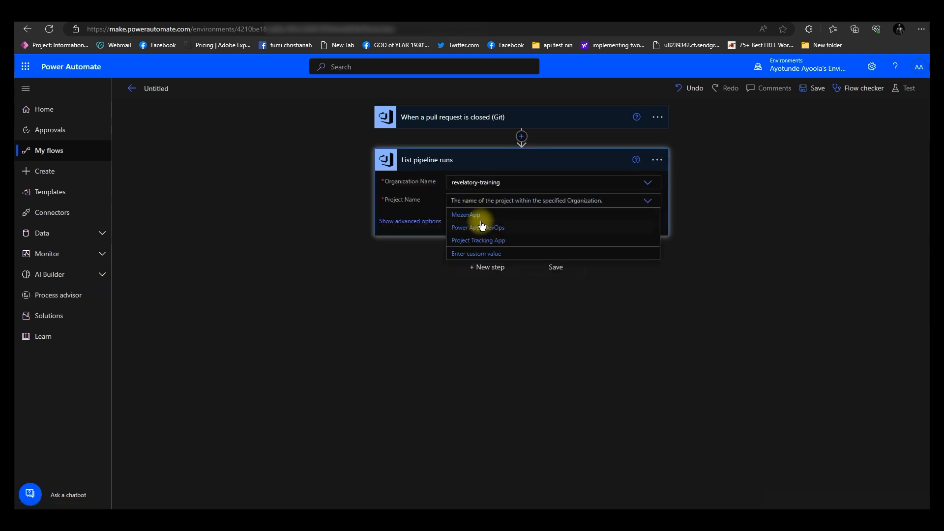
{"action": "left_click", "coordinate": [482, 230]}
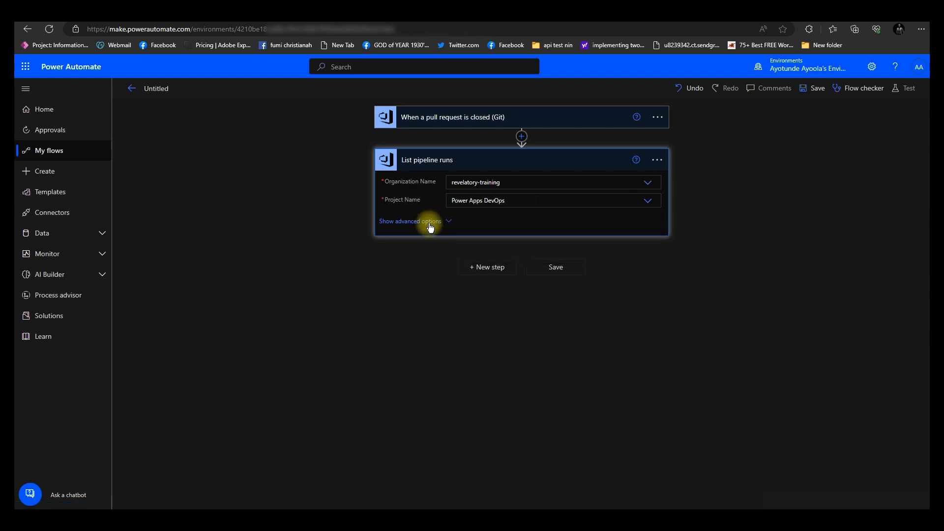
Show the action's advanced options and fill the pipeline ID with the trigger's Pull Request Id dynamic content
{"action": "left_click", "coordinate": [427, 222]}
{"action": "left_click", "coordinate": [481, 218]}
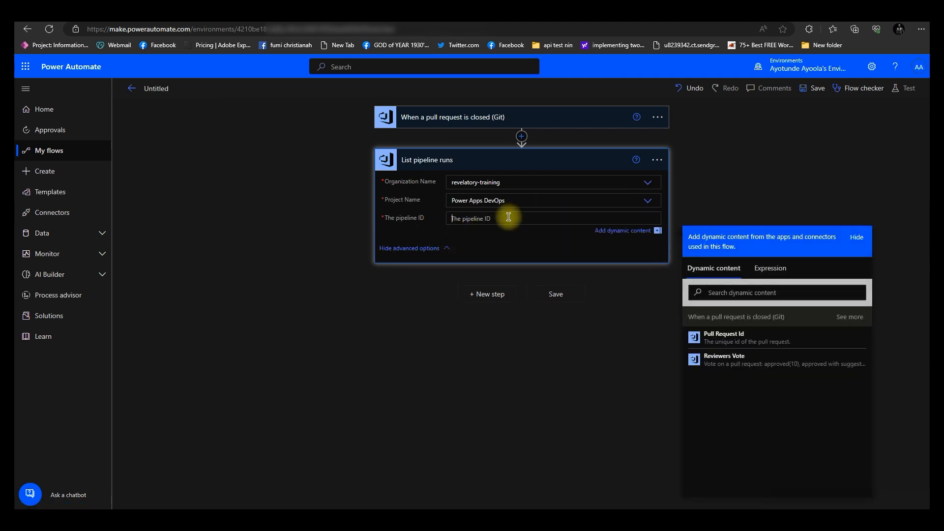
{"action": "left_click", "coordinate": [723, 335]}
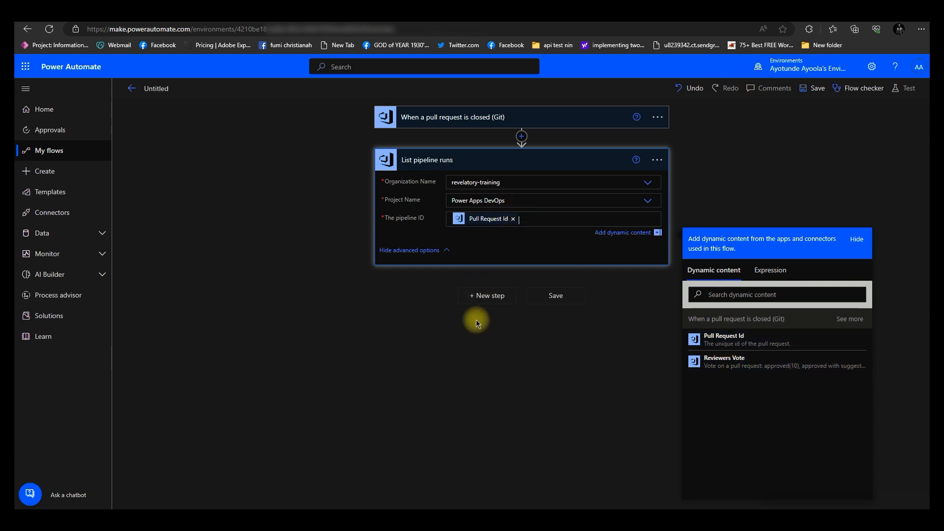
{"action": "left_click", "coordinate": [485, 296]}
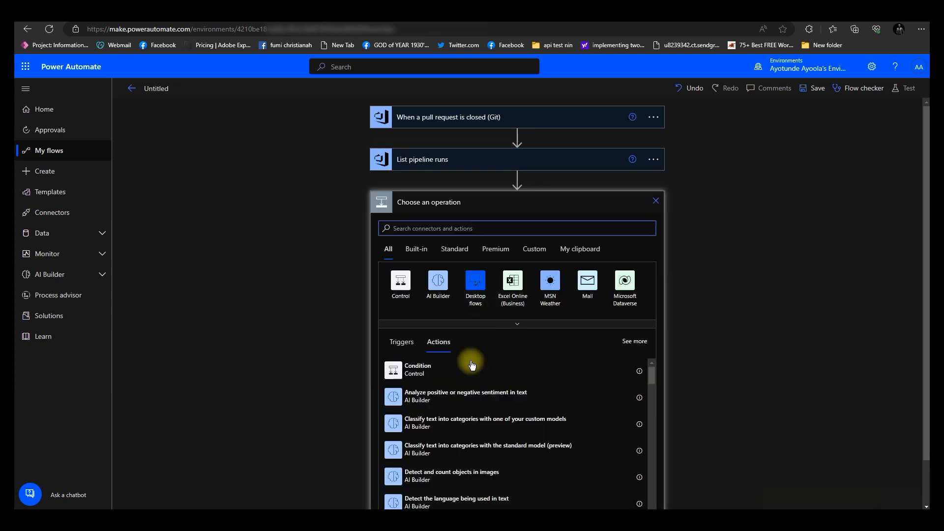
{"action": "left_click", "coordinate": [656, 203]}
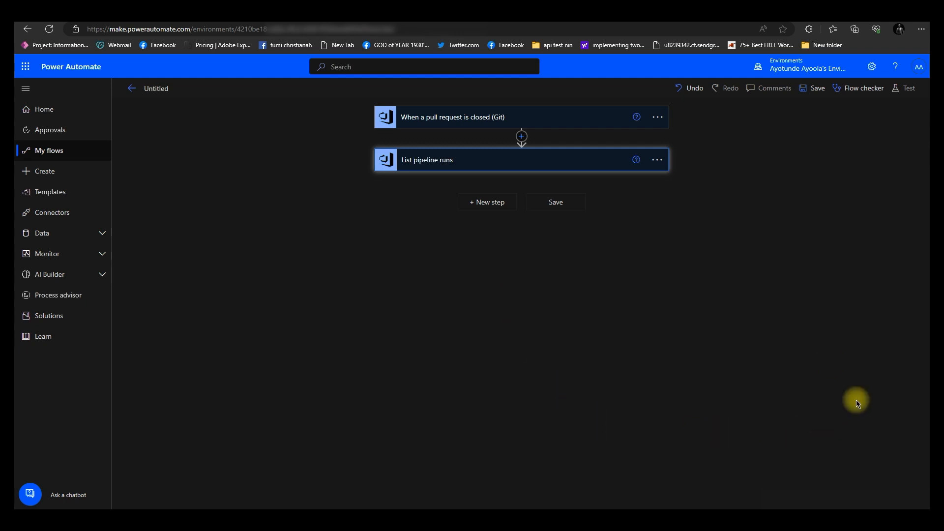
Switch to Azure DevOps and open the Power Apps DevOps repository files
{"action": "left_click", "coordinate": [671, 23]}
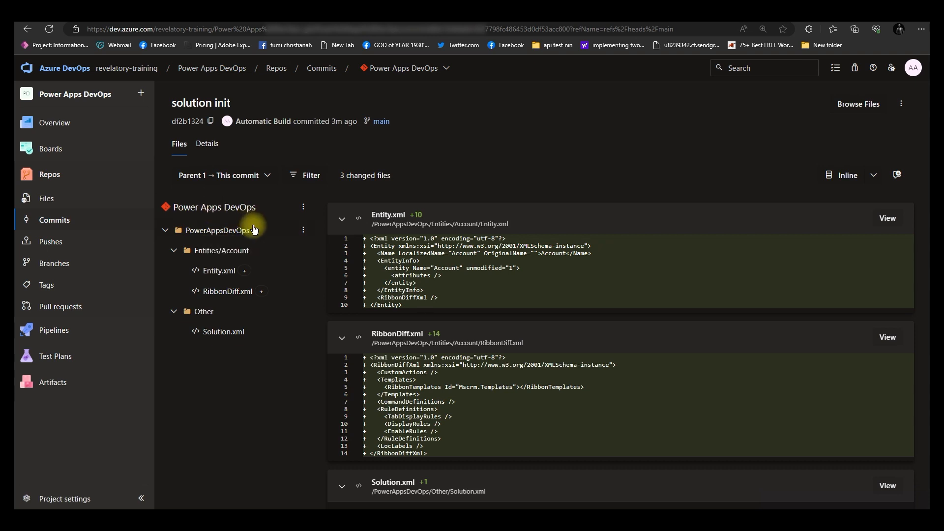
{"action": "left_click", "coordinate": [58, 181]}
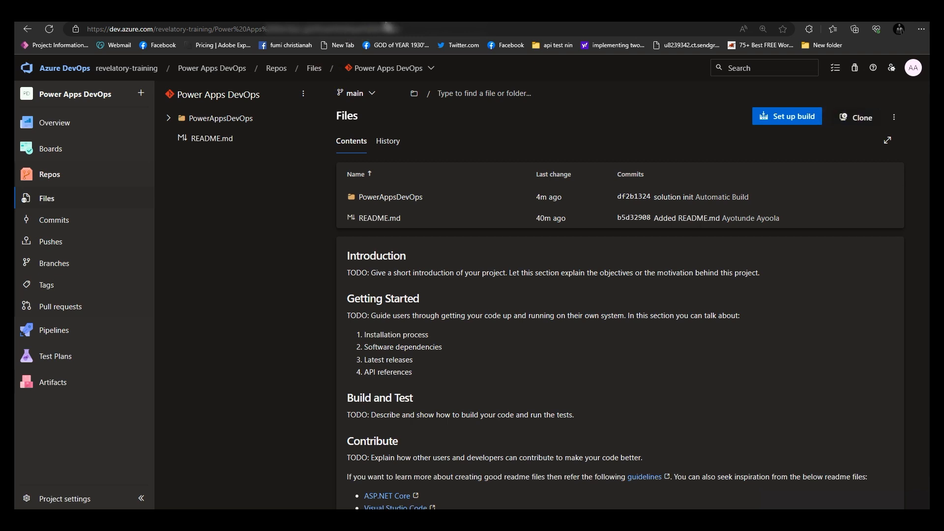
Switch to Power Apps and open the DevOps App from the PowerApps DevOps solution for editing
{"action": "left_click", "coordinate": [385, 19]}
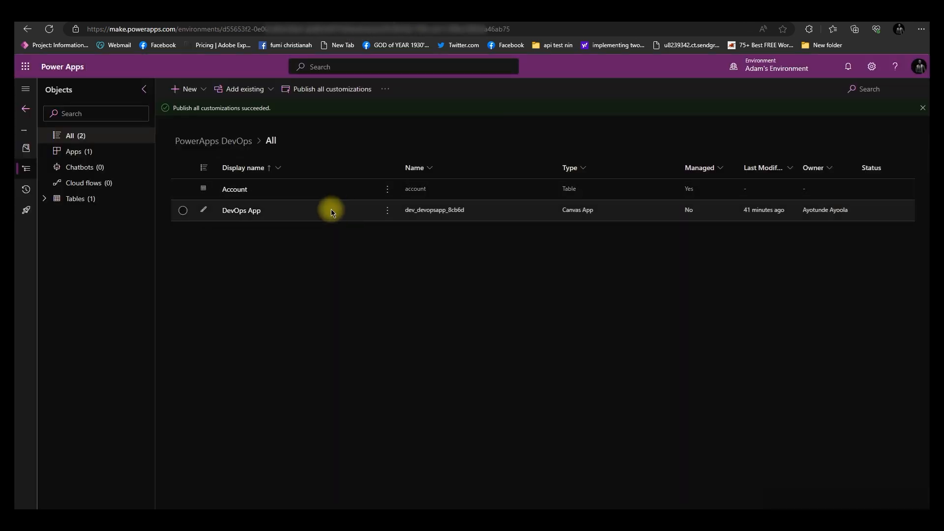
{"action": "left_click", "coordinate": [387, 214]}
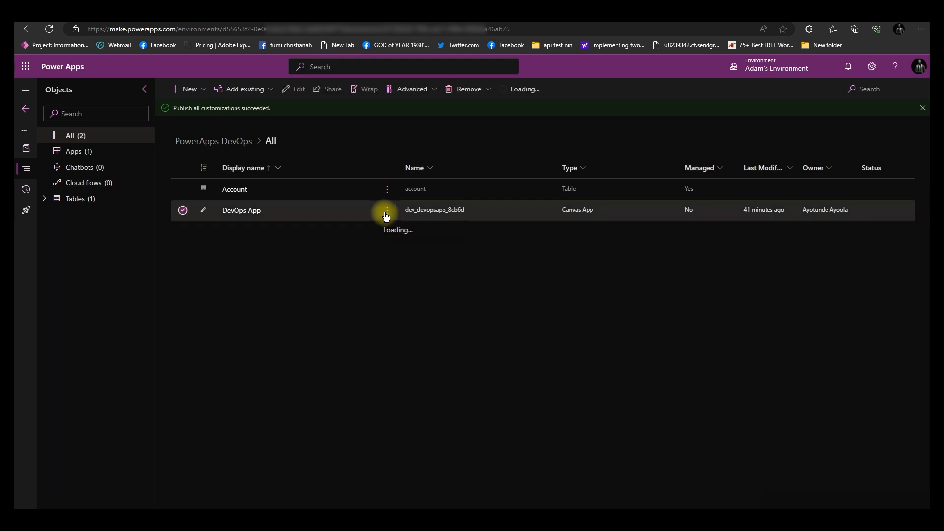
{"action": "left_click", "coordinate": [399, 236]}
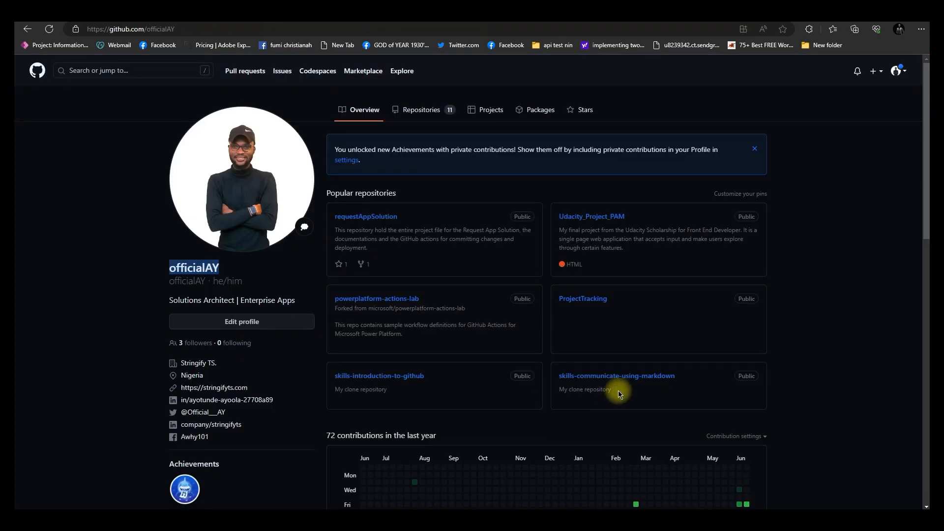
On GitHub, open the PowerAppsCanvas repository from the profile's contribution activity and inspect its branches
{"action": "scroll", "coordinate": [455, 363], "scroll_direction": "down", "scroll_amount": 10}
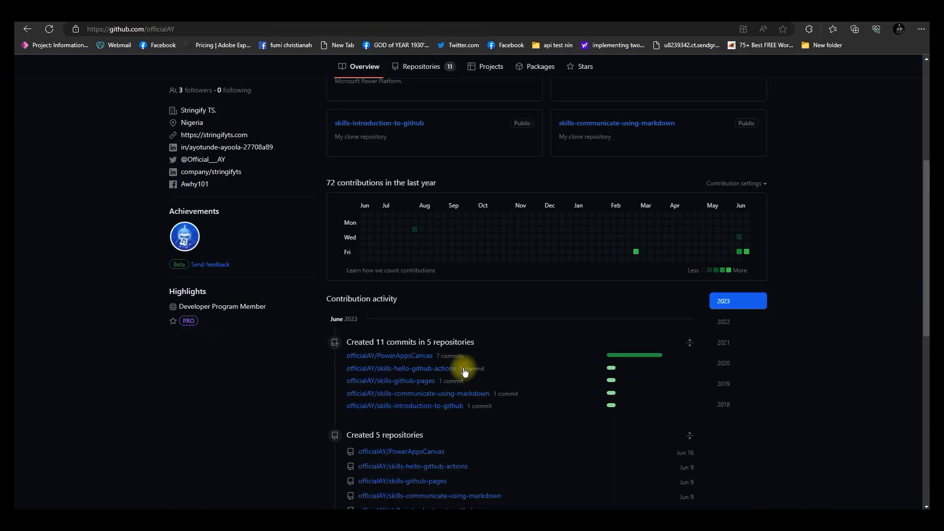
{"action": "scroll", "coordinate": [458, 368], "scroll_direction": "up", "scroll_amount": 2}
{"action": "scroll", "coordinate": [459, 369], "scroll_direction": "up", "scroll_amount": 1}
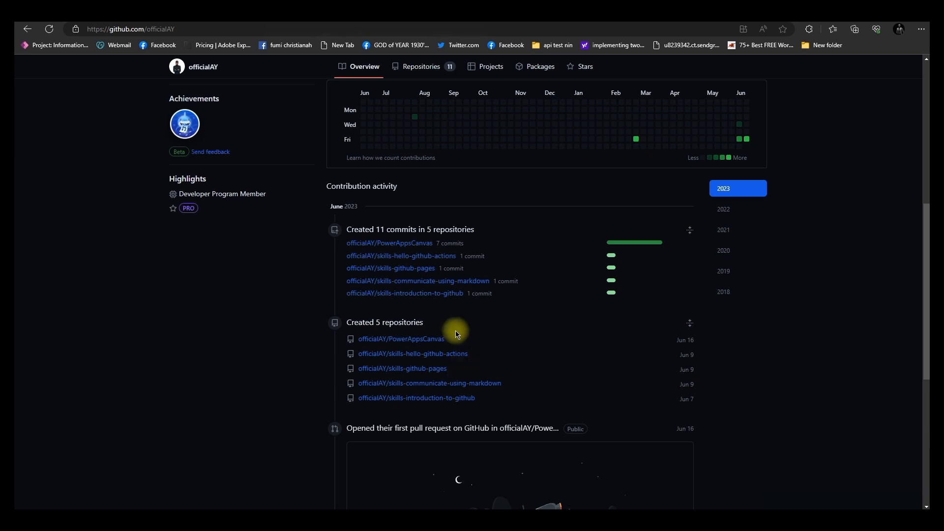
{"action": "left_click", "coordinate": [407, 245]}
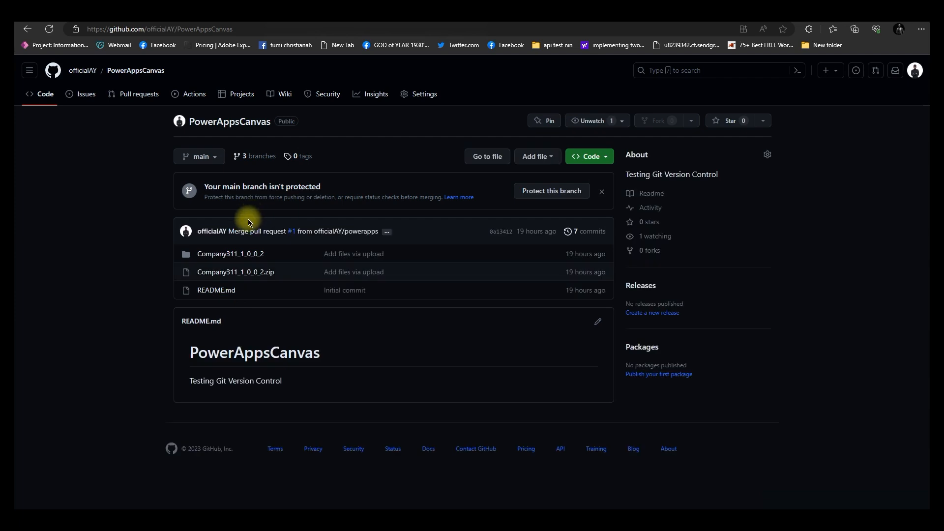
{"action": "left_click", "coordinate": [215, 156]}
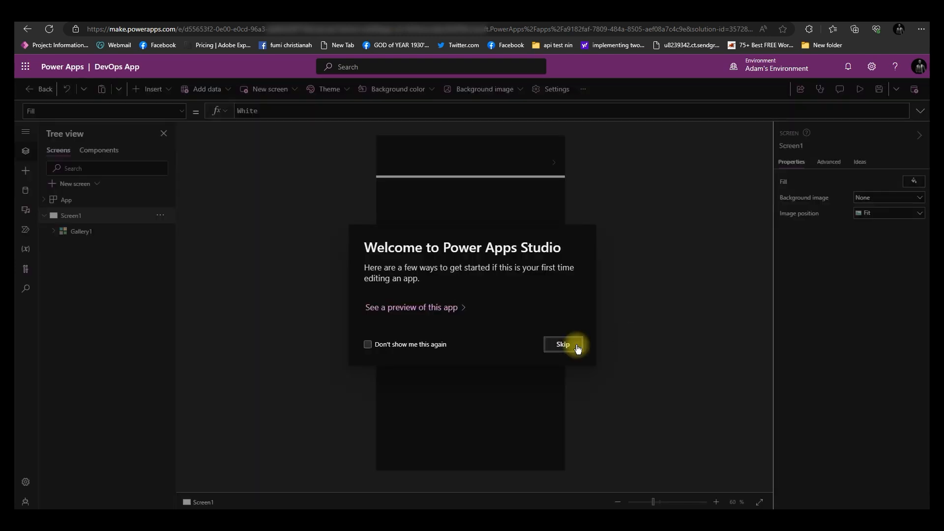
Skip the Studio welcome and review the experimental Upcoming features in app settings, including the Git version control setting
{"action": "left_click", "coordinate": [564, 344]}
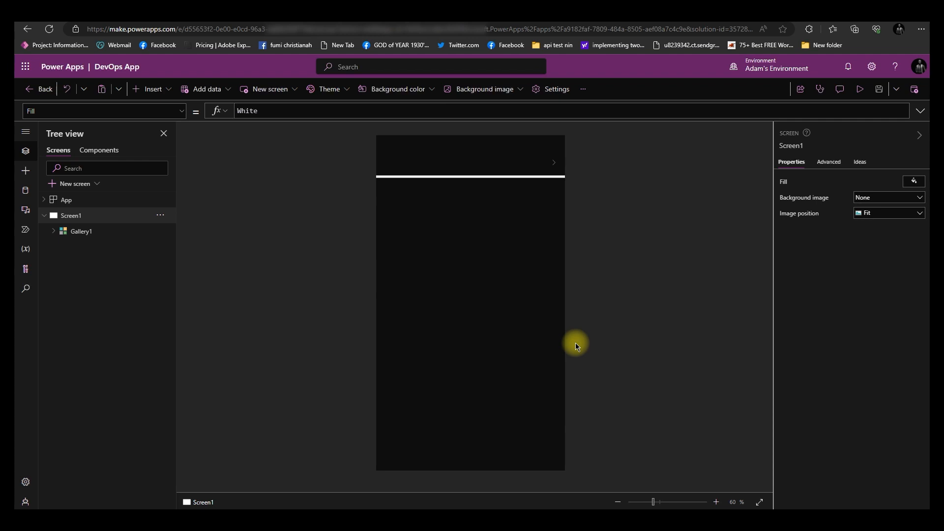
{"action": "left_click", "coordinate": [545, 90]}
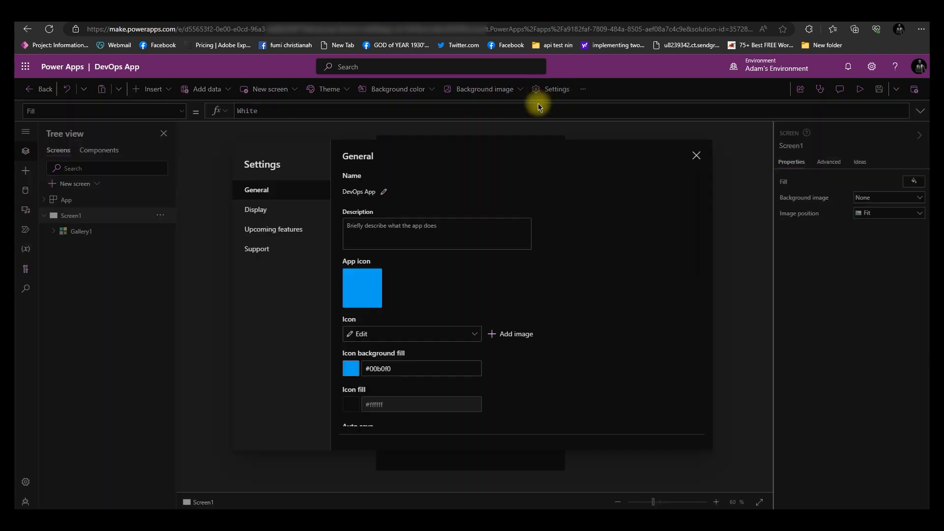
{"action": "left_click", "coordinate": [274, 237]}
{"action": "left_click", "coordinate": [393, 195]}
{"action": "scroll", "coordinate": [408, 305], "scroll_direction": "down", "scroll_amount": 10}
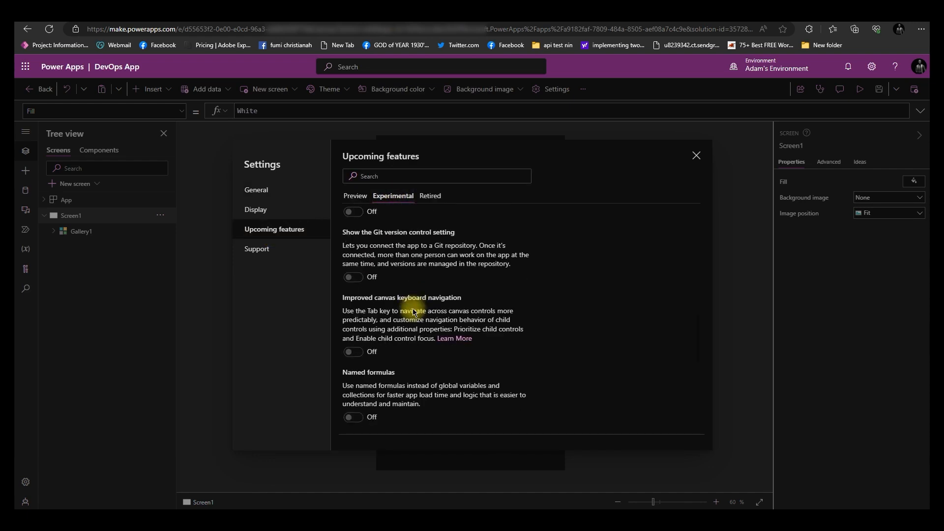
{"action": "scroll", "coordinate": [413, 311], "scroll_direction": "down", "scroll_amount": 6}
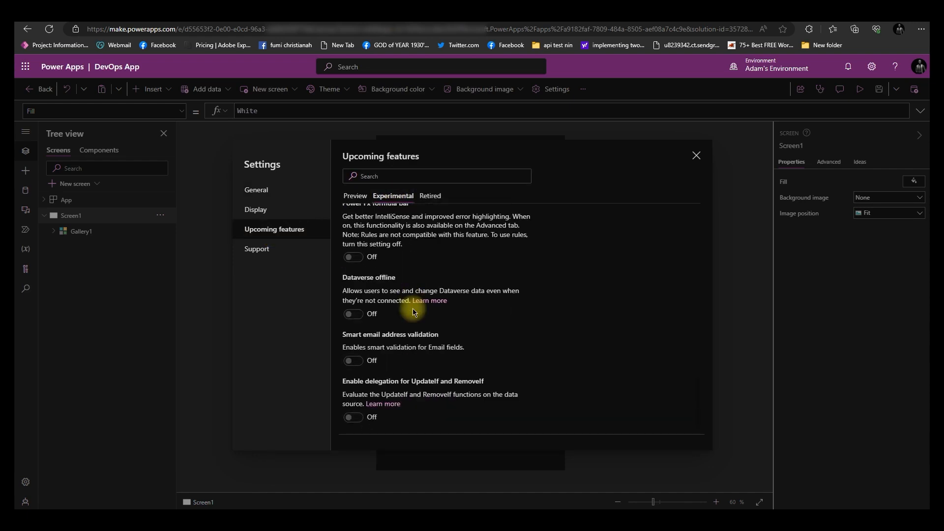
{"action": "scroll", "coordinate": [410, 285], "scroll_direction": "up", "scroll_amount": 1}
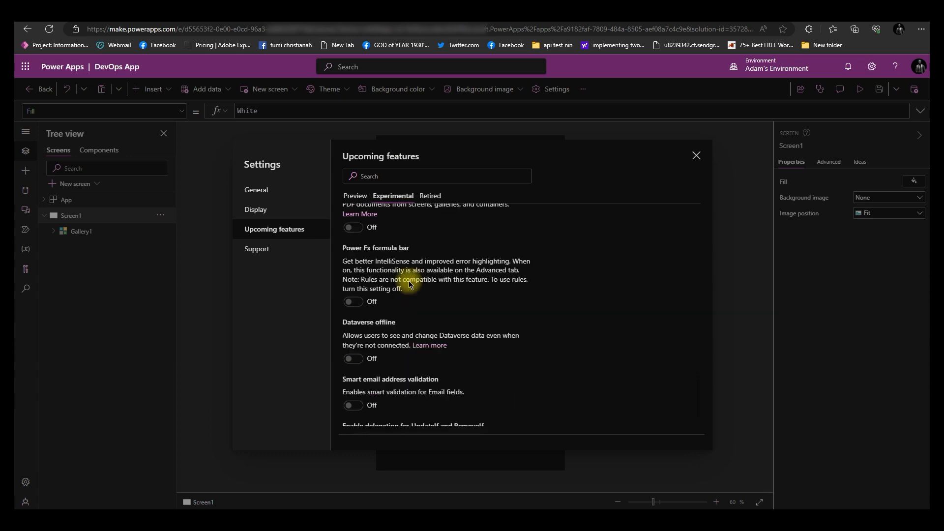
{"action": "scroll", "coordinate": [410, 284], "scroll_direction": "up", "scroll_amount": 5}
{"action": "scroll", "coordinate": [410, 285], "scroll_direction": "up", "scroll_amount": 3}
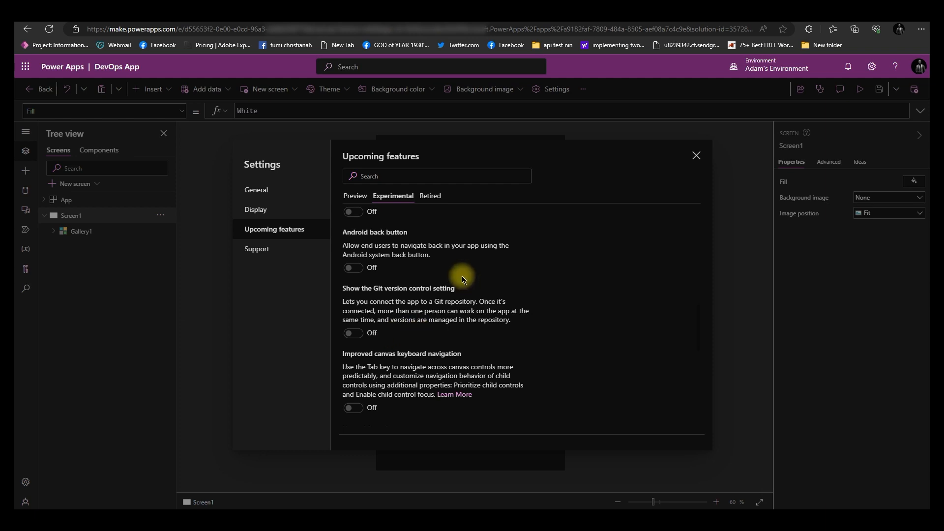
{"action": "left_click", "coordinate": [697, 156]}
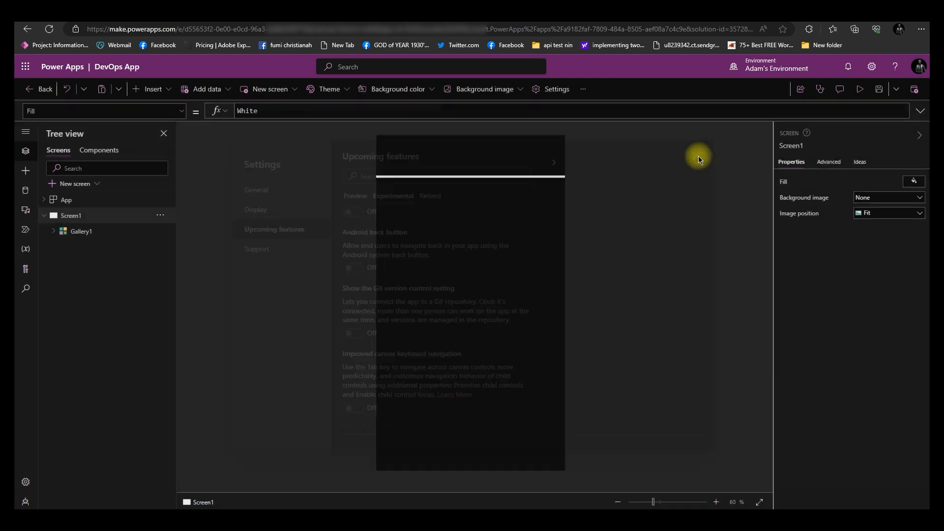